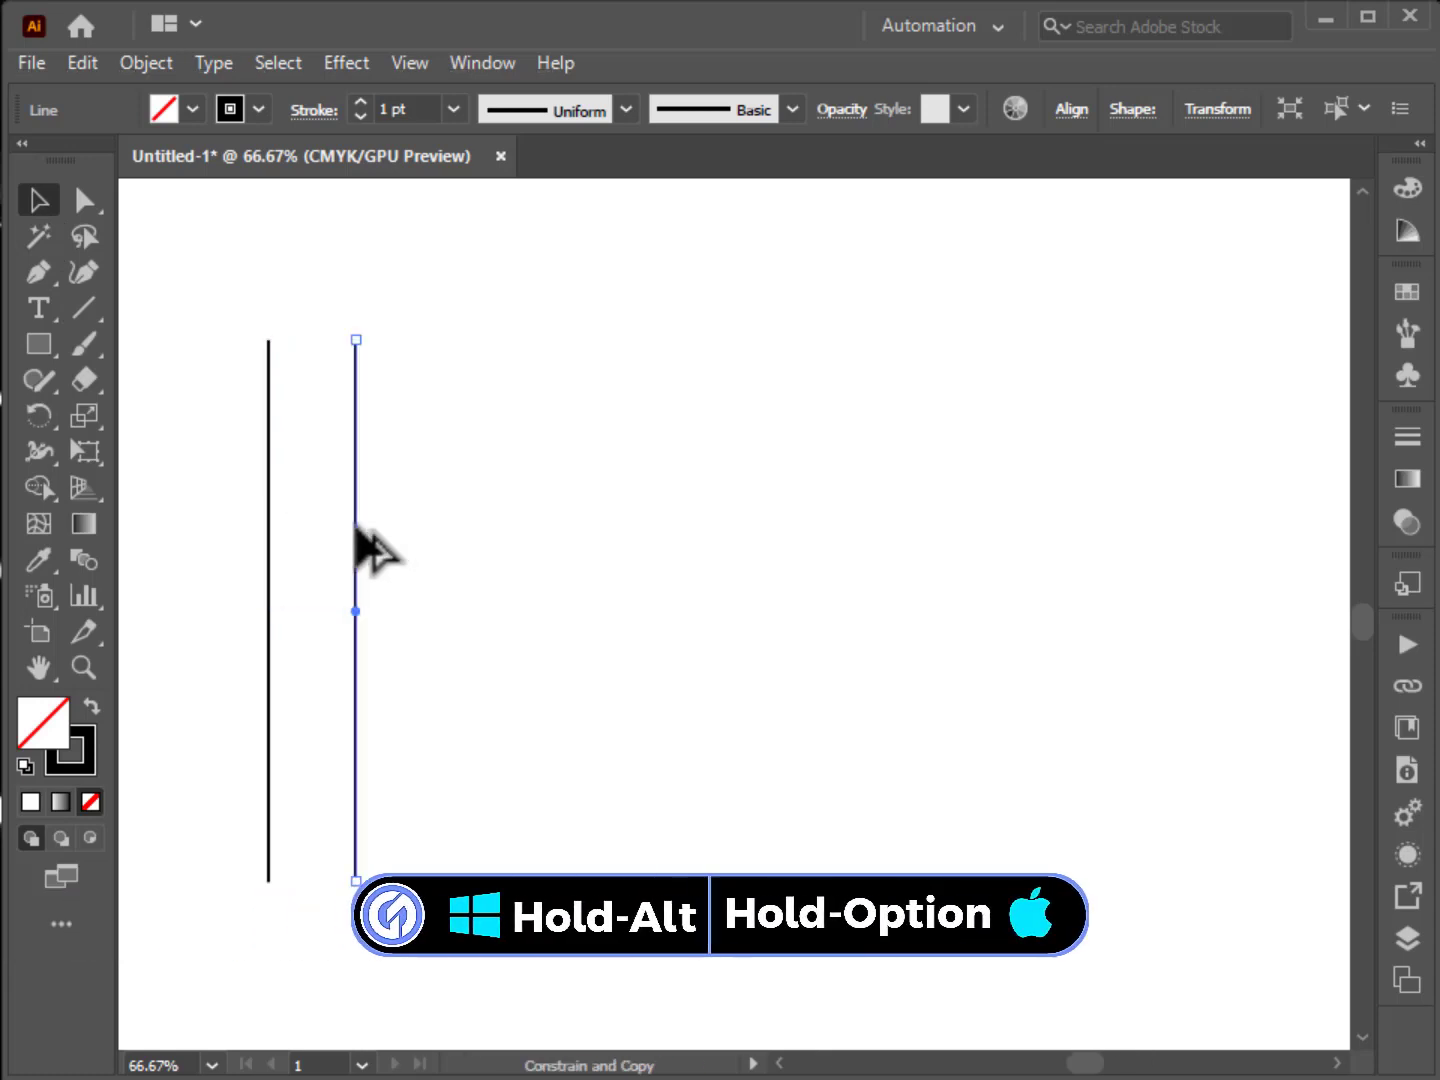
# Repeat the vertical line's copy transformation four more times to make six evenly spaced parallel lines.
pyautogui.hotkey('ctrl', 'd')
pyautogui.hotkey('ctrl', 'd')
pyautogui.hotkey('ctrl', 'd')
pyautogui.hotkey('ctrl', 'd')
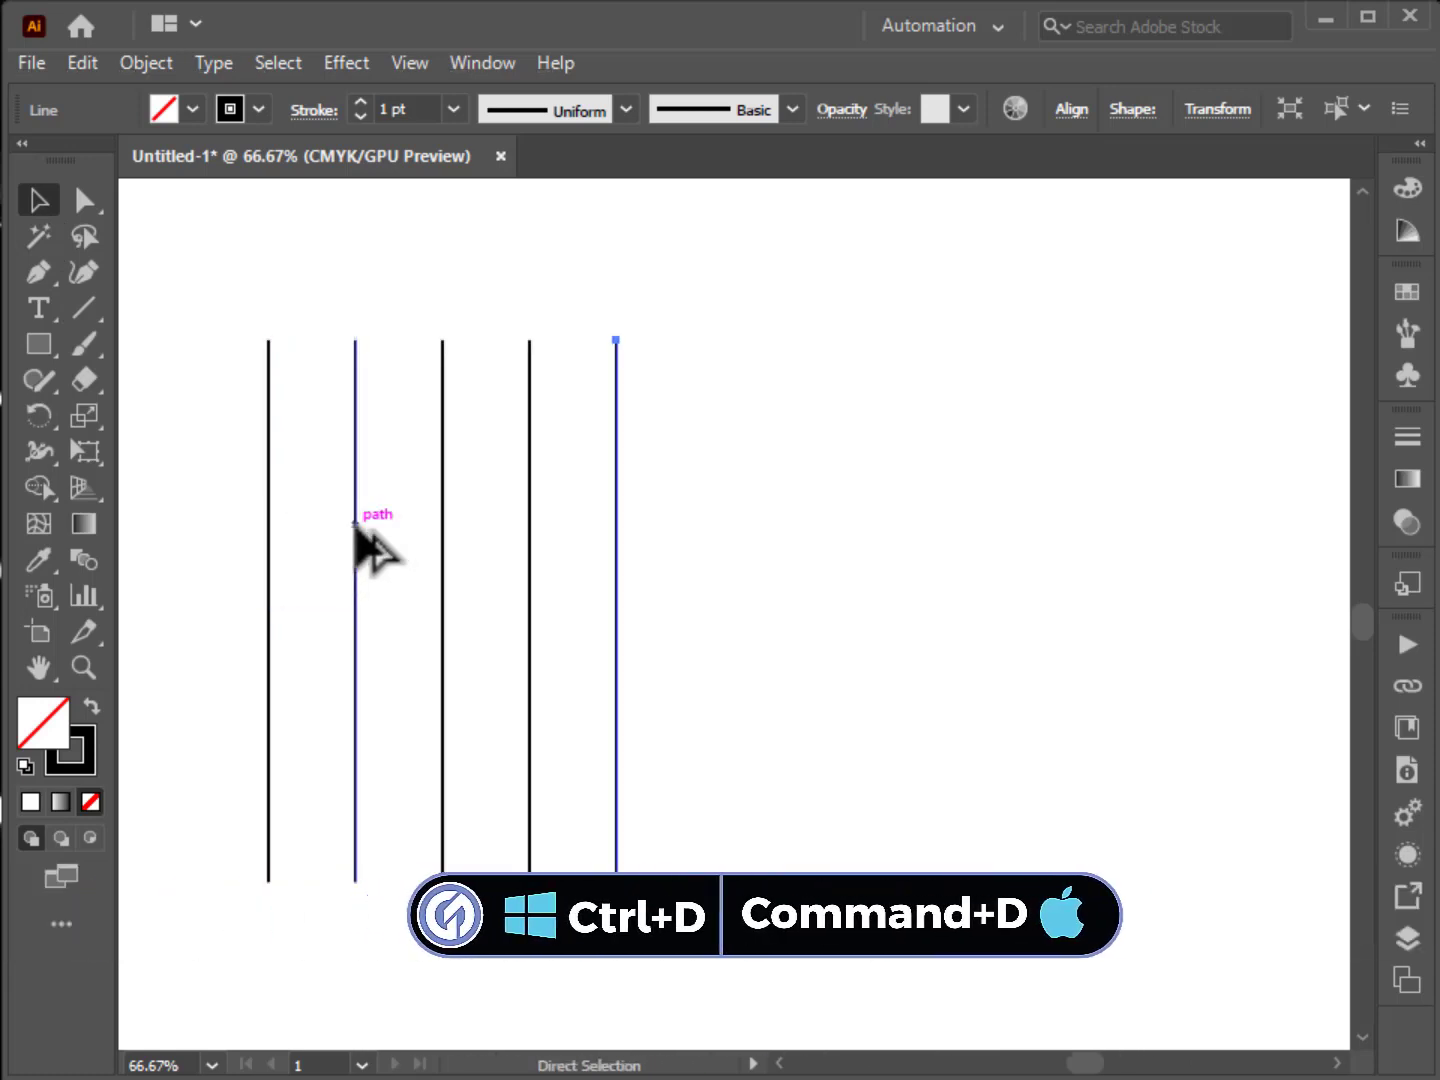
pyautogui.click(858, 491)
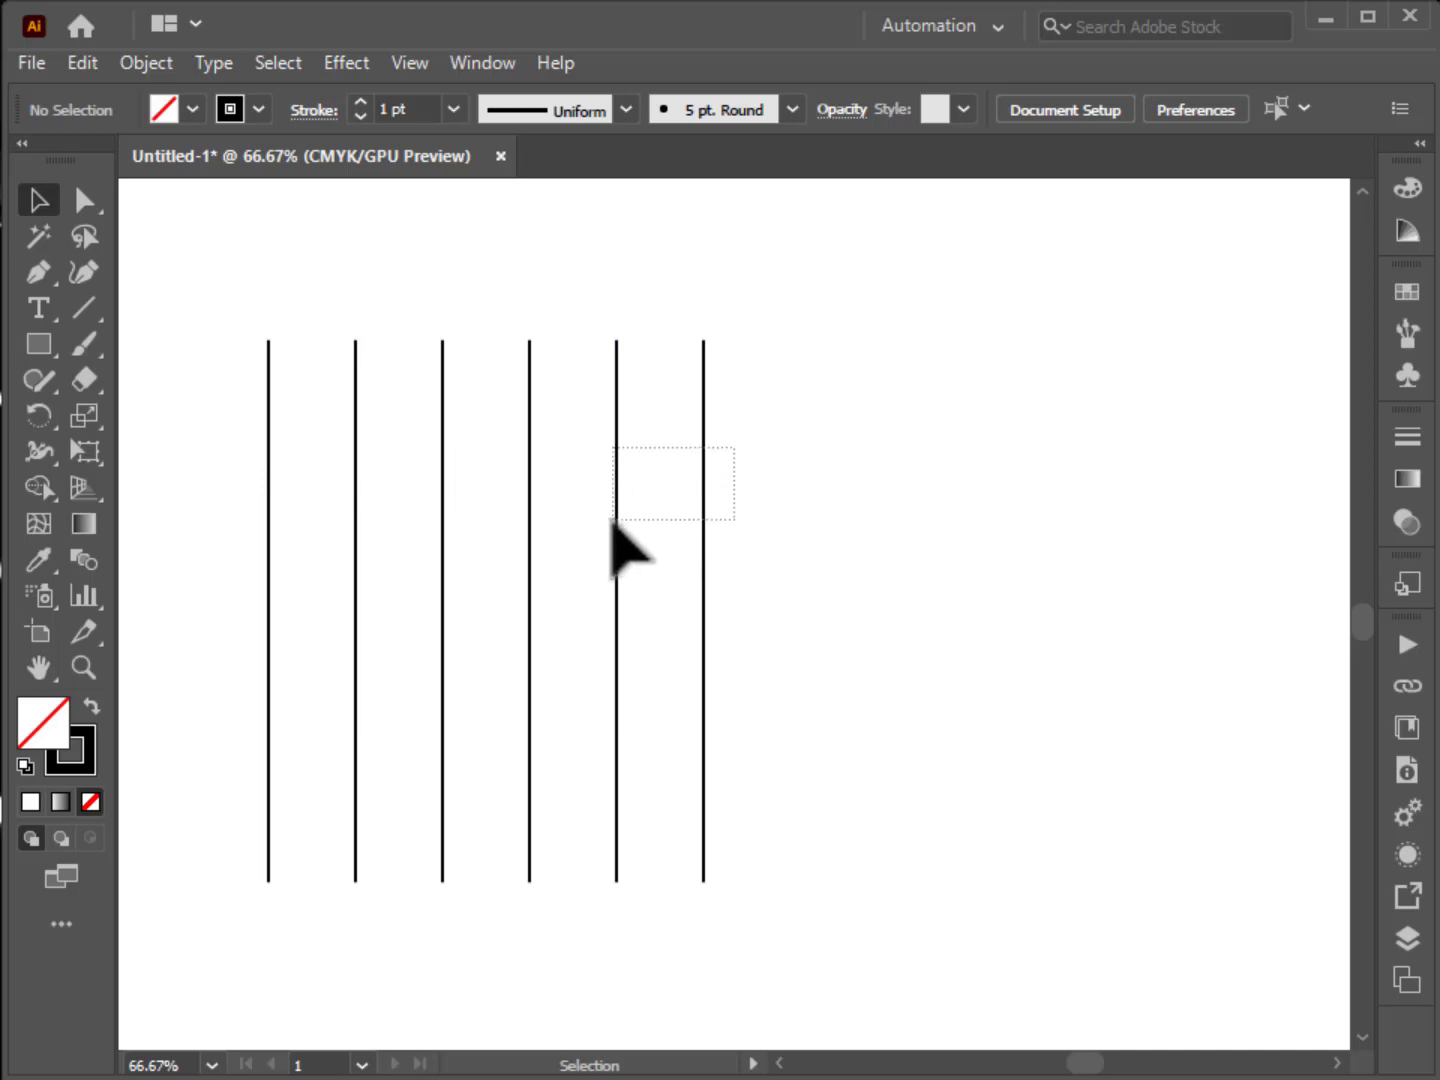
# Duplicate the two rightmost vertical lines horizontally into the empty area to the right of the set.
pyautogui.moveTo(613, 520); pyautogui.dragTo(613, 521)
pyautogui.moveTo(703, 530); pyautogui.dragTo(1084, 535)
pyautogui.click(813, 530)
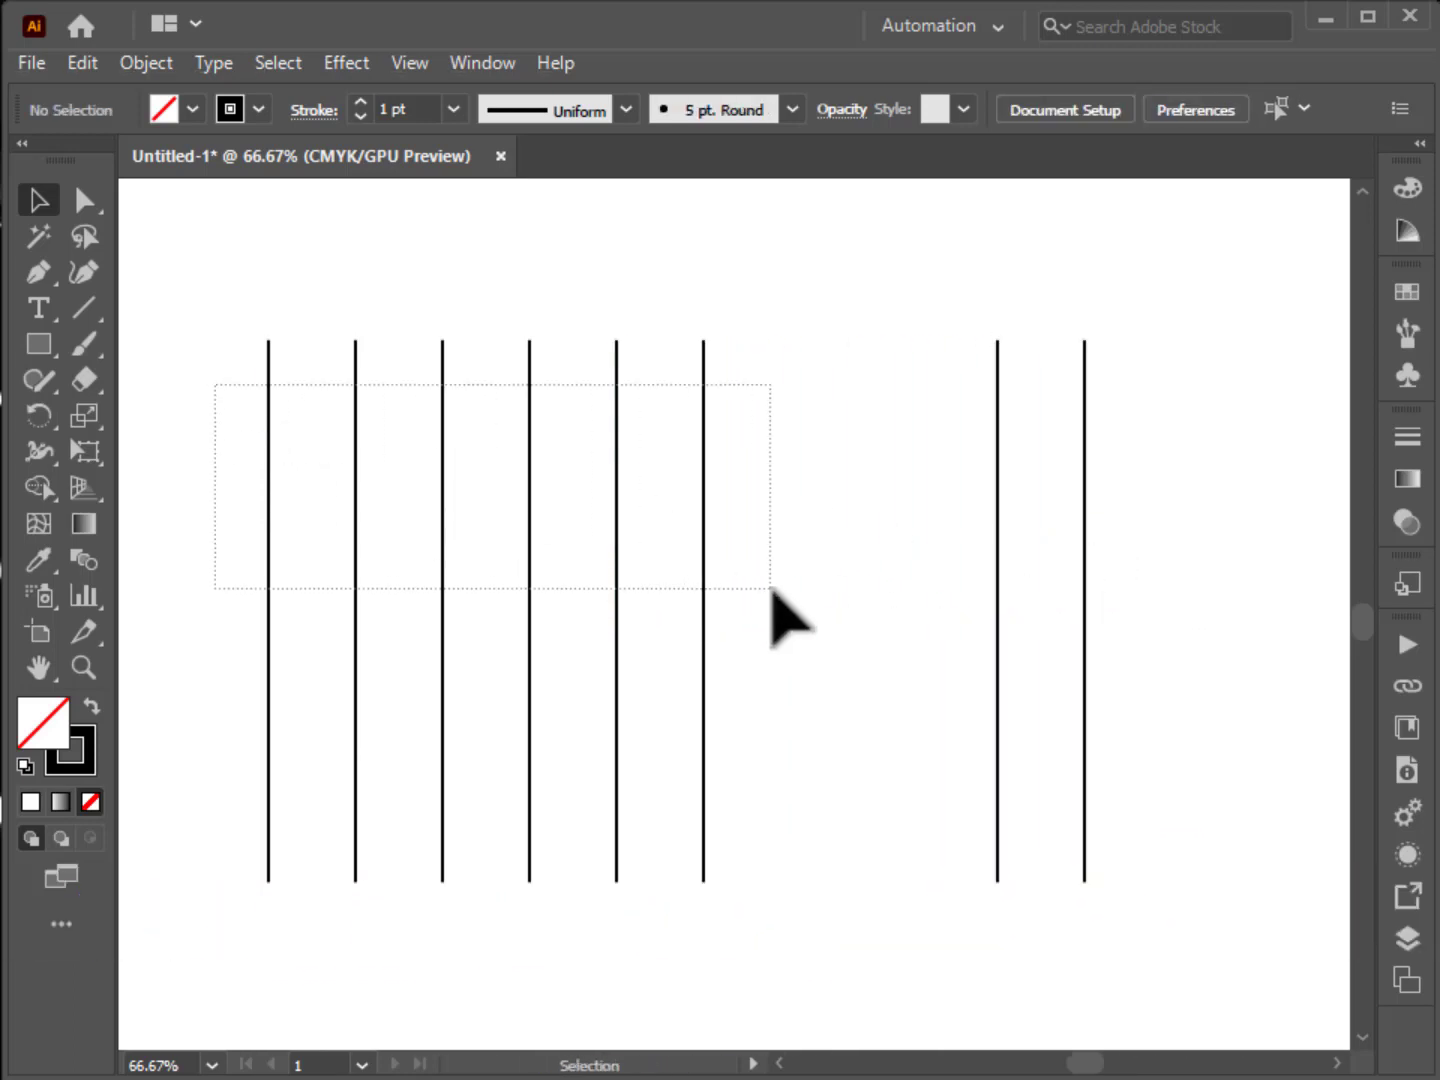
# Group the six evenly spaced vertical lines, and group the two copied lines as a separate pair.
pyautogui.moveTo(772, 592); pyautogui.dragTo(769, 590)
pyautogui.rightClick(610, 494)
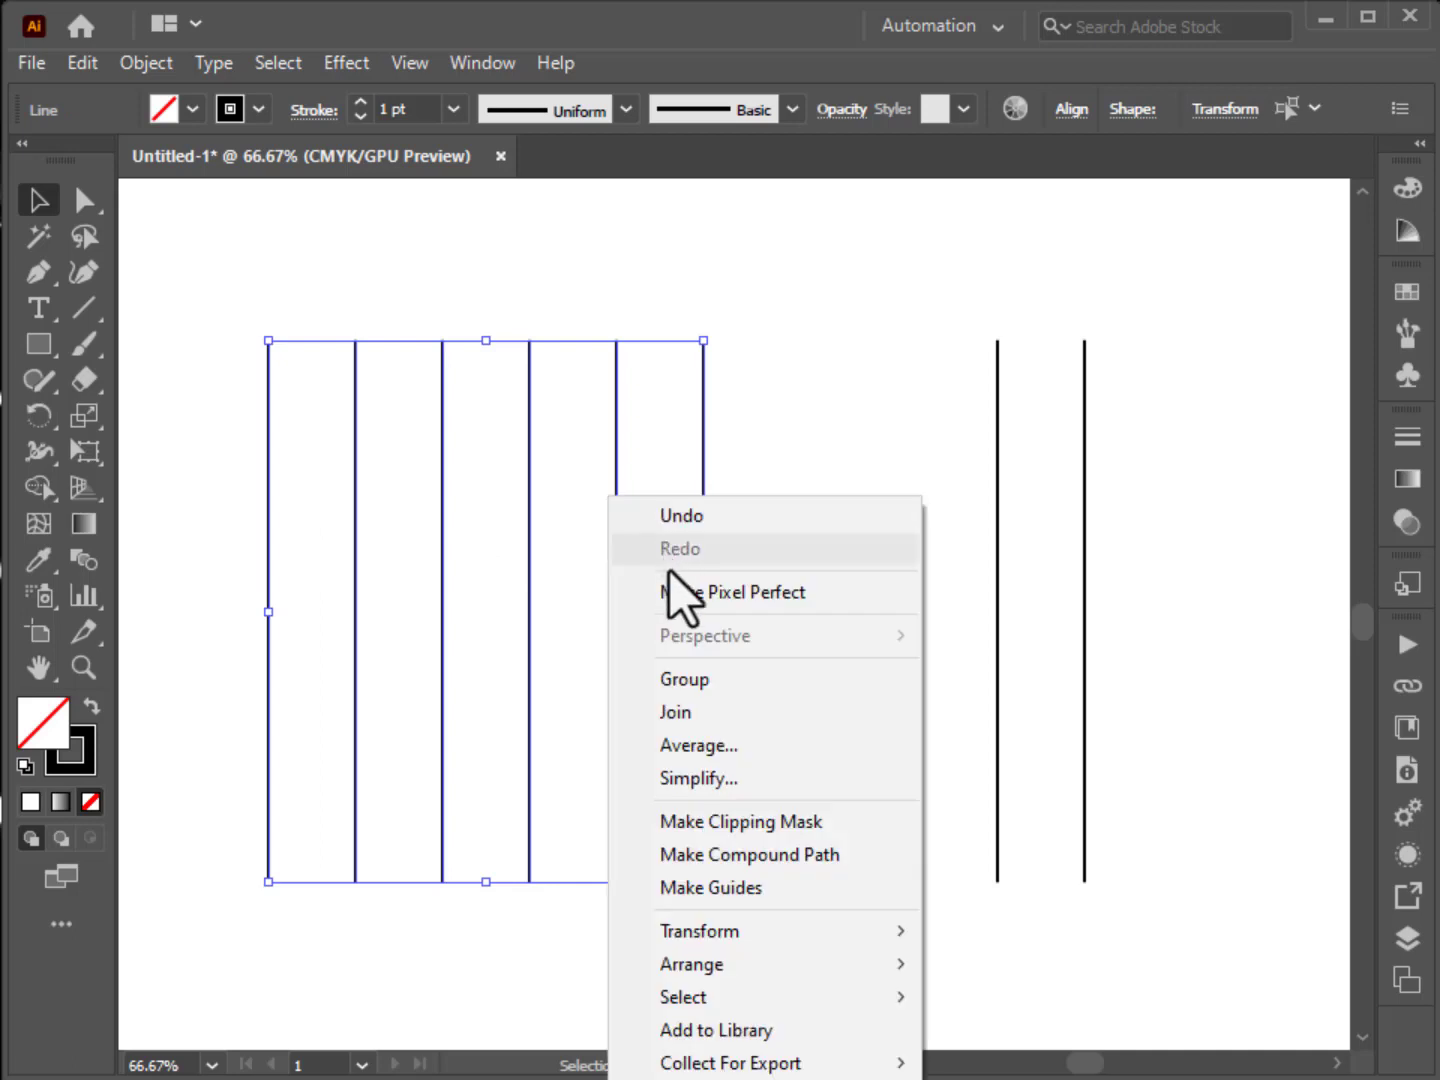
pyautogui.click(689, 695)
pyautogui.click(878, 538)
pyautogui.moveTo(1117, 592); pyautogui.dragTo(1131, 608)
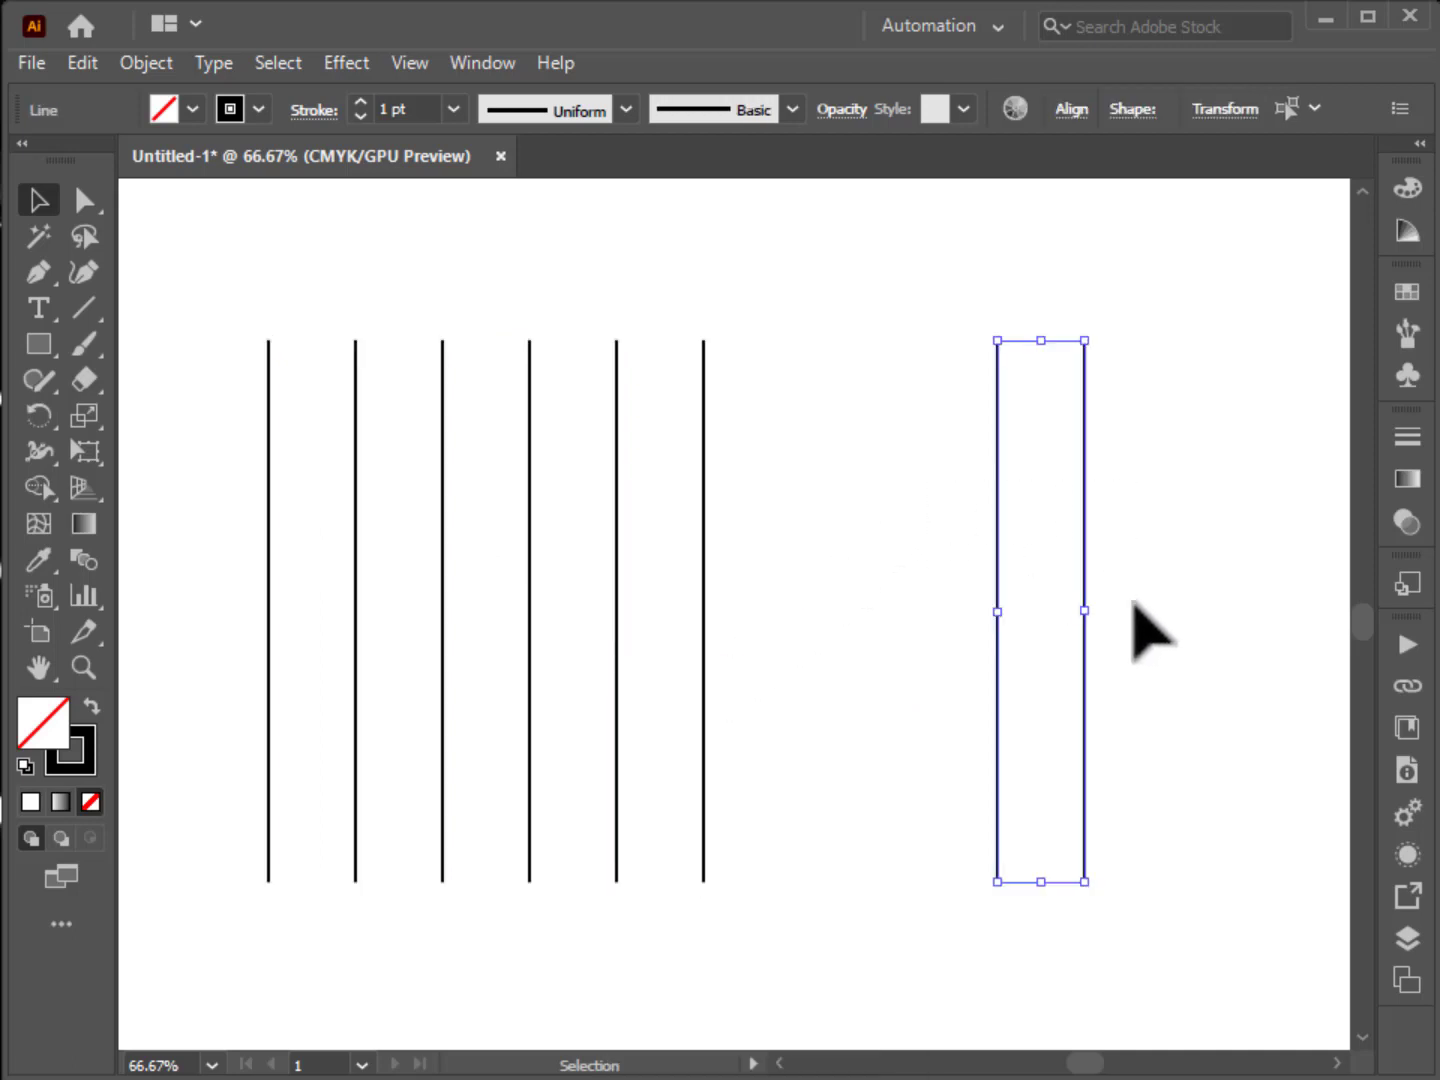
pyautogui.rightClick(1078, 509)
pyautogui.click(1137, 682)
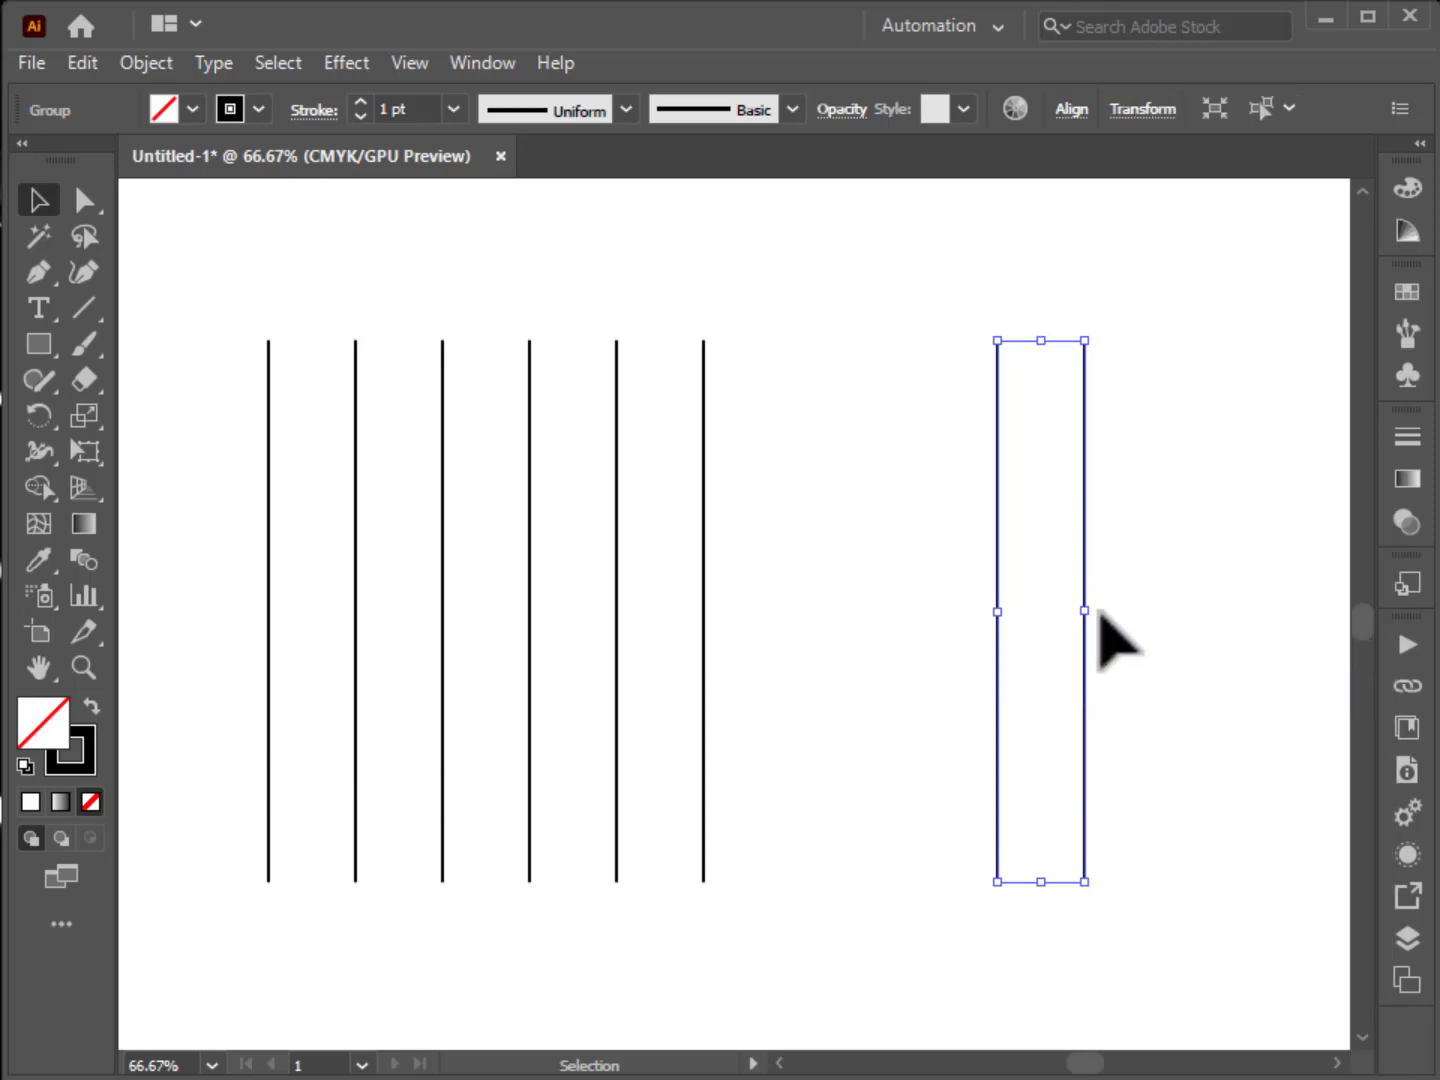
# Copy the two-line group and paste the duplicate in place over the original.
pyautogui.click(96, 62)
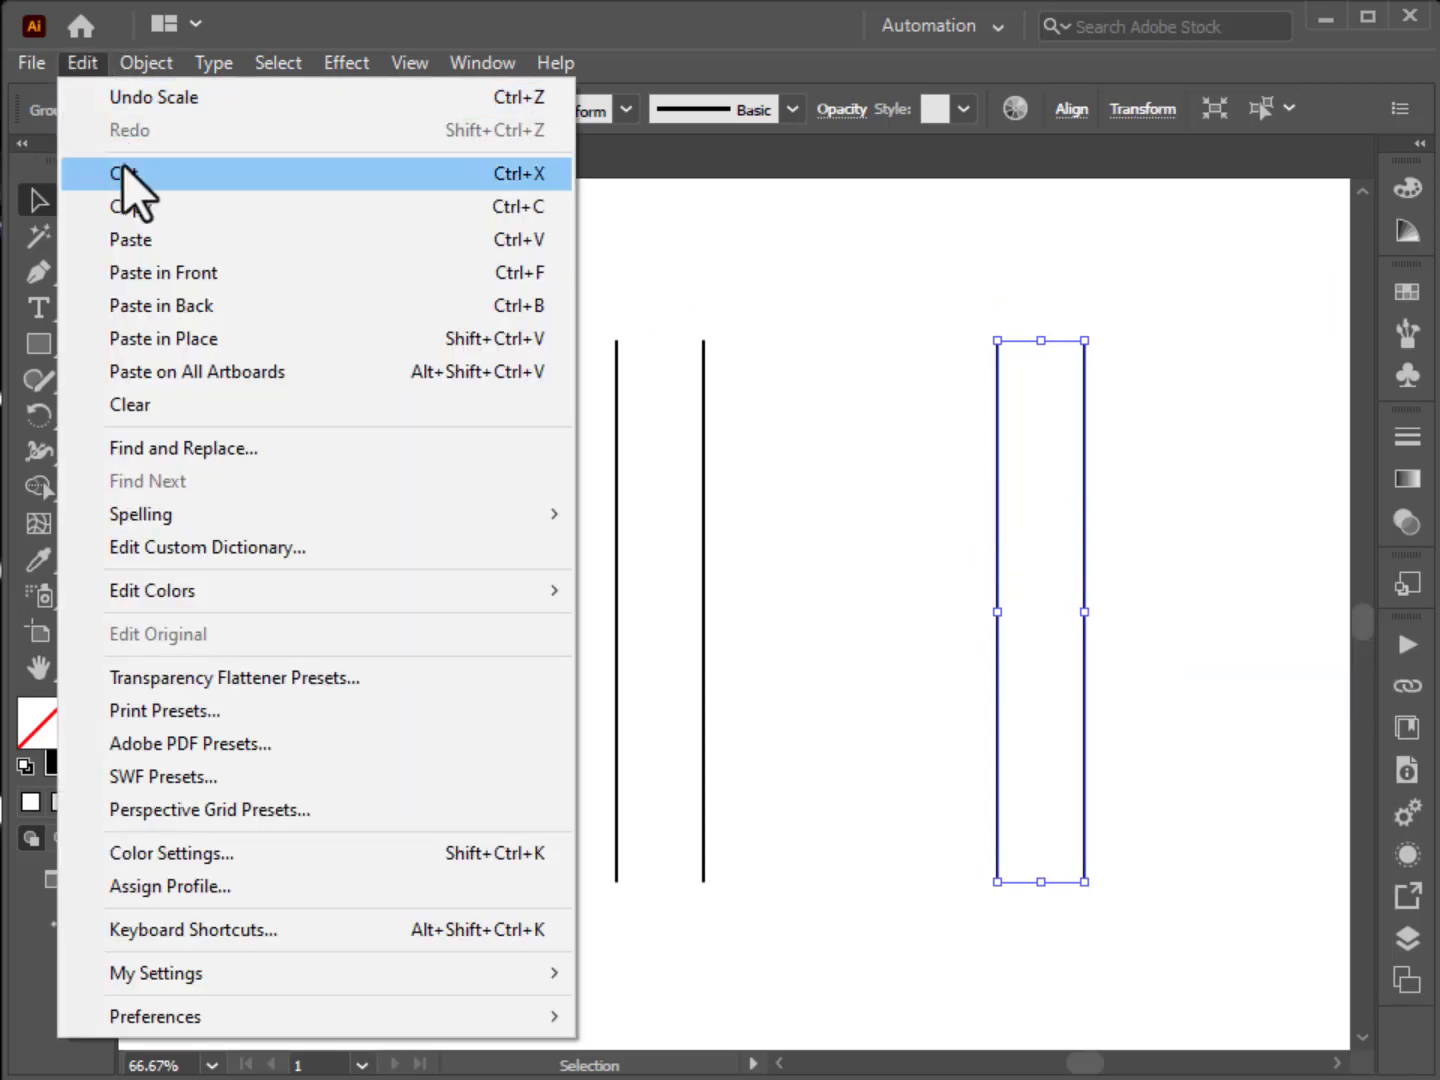
pyautogui.click(133, 204)
pyautogui.click(85, 64)
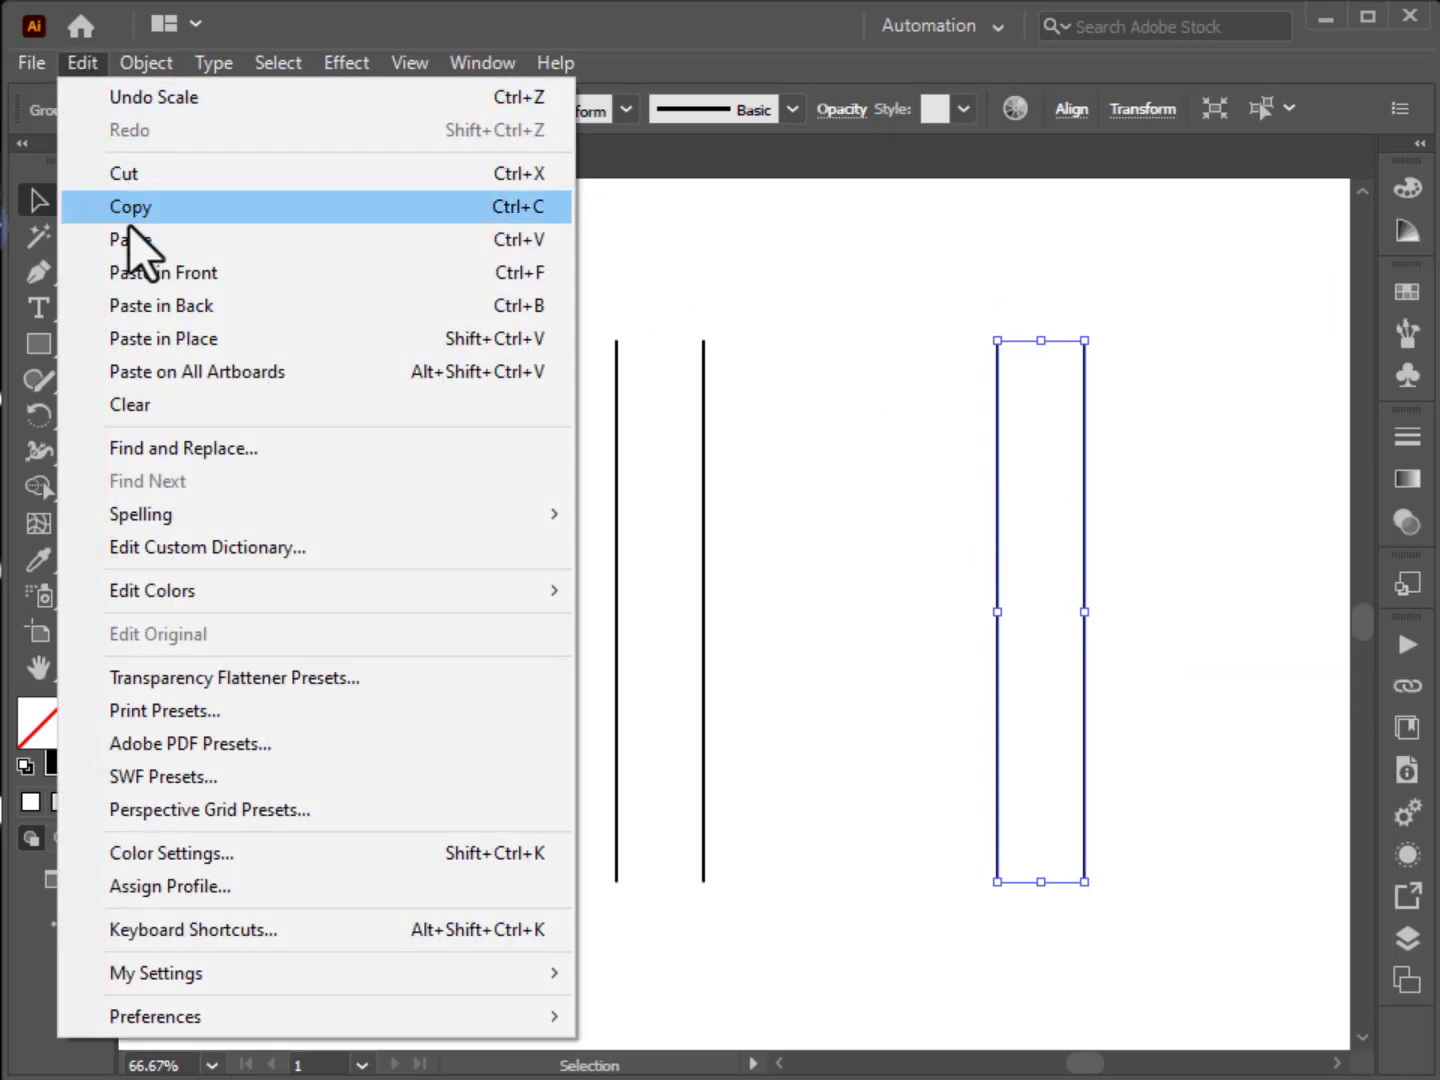
pyautogui.click(171, 350)
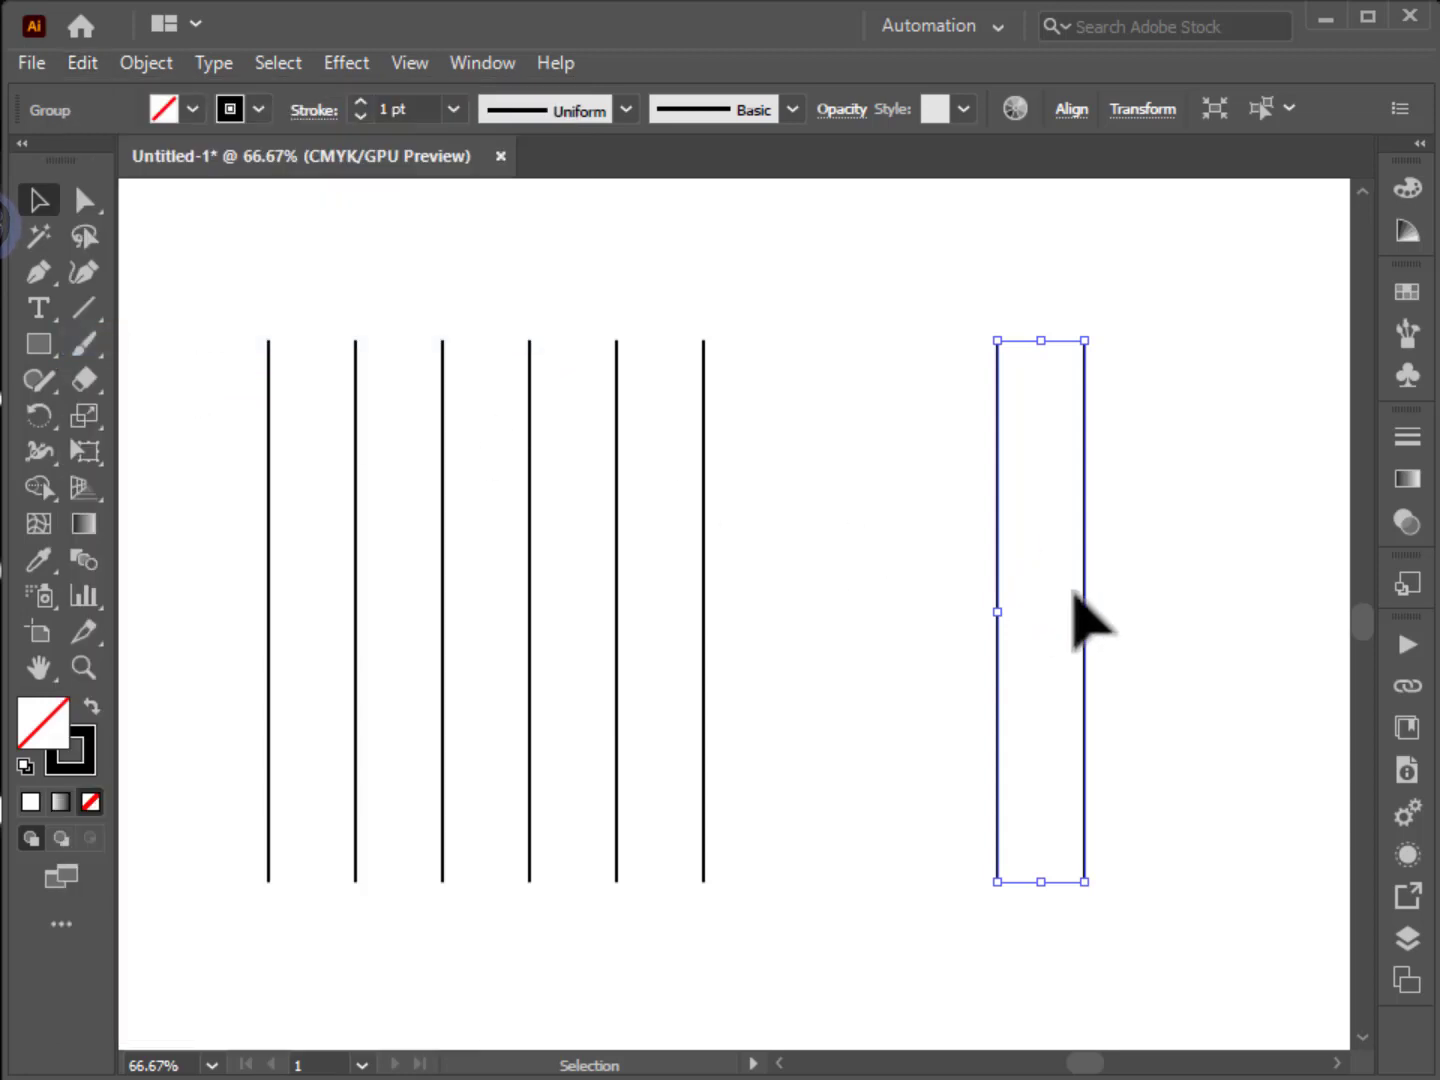
# Narrow the pasted two-line group to about half its width and delete the original wider pair.
pyautogui.moveTo(1084, 612); pyautogui.dragTo(1043, 611)
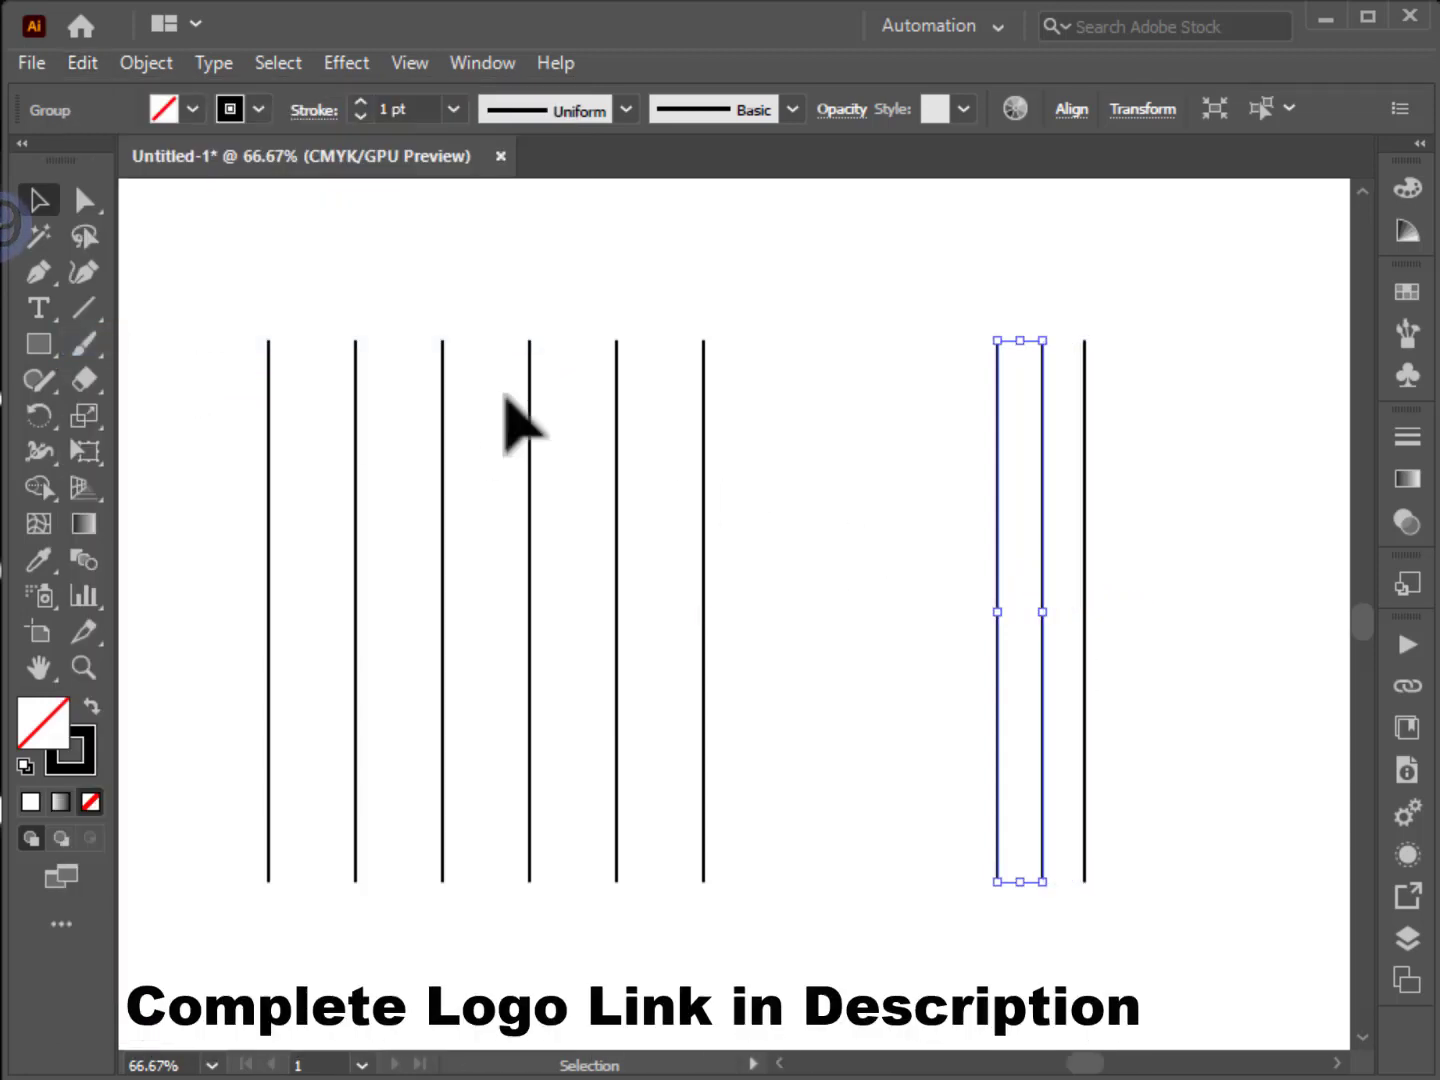
pyautogui.click(341, 265)
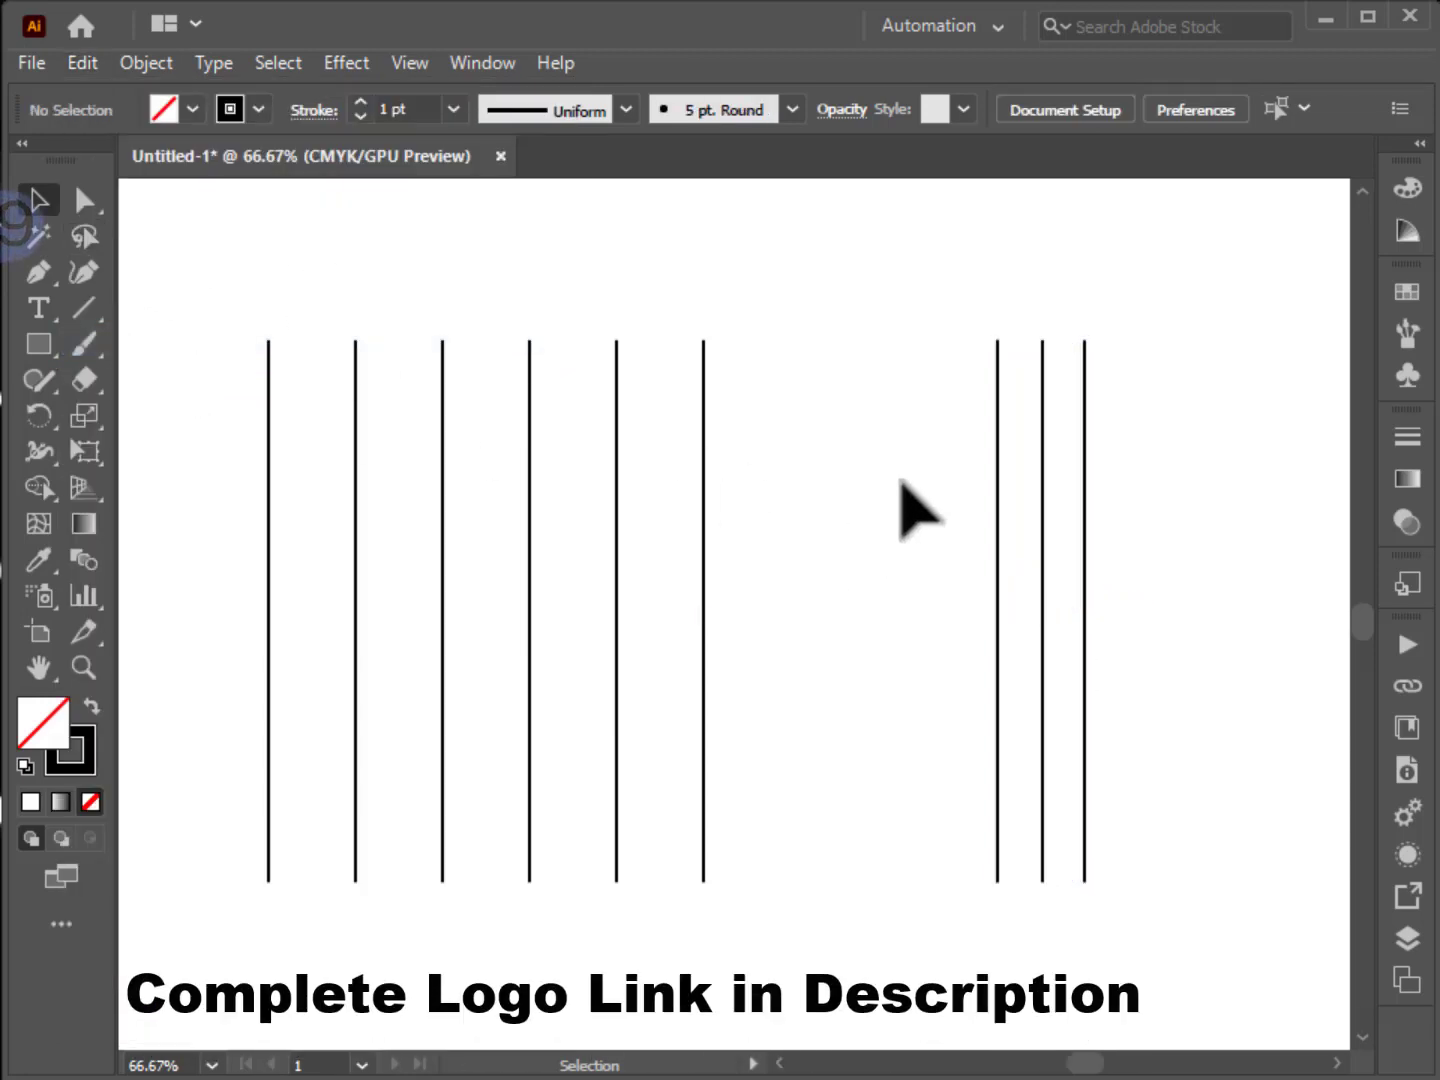
pyautogui.click(1082, 564)
pyautogui.press('Delete')
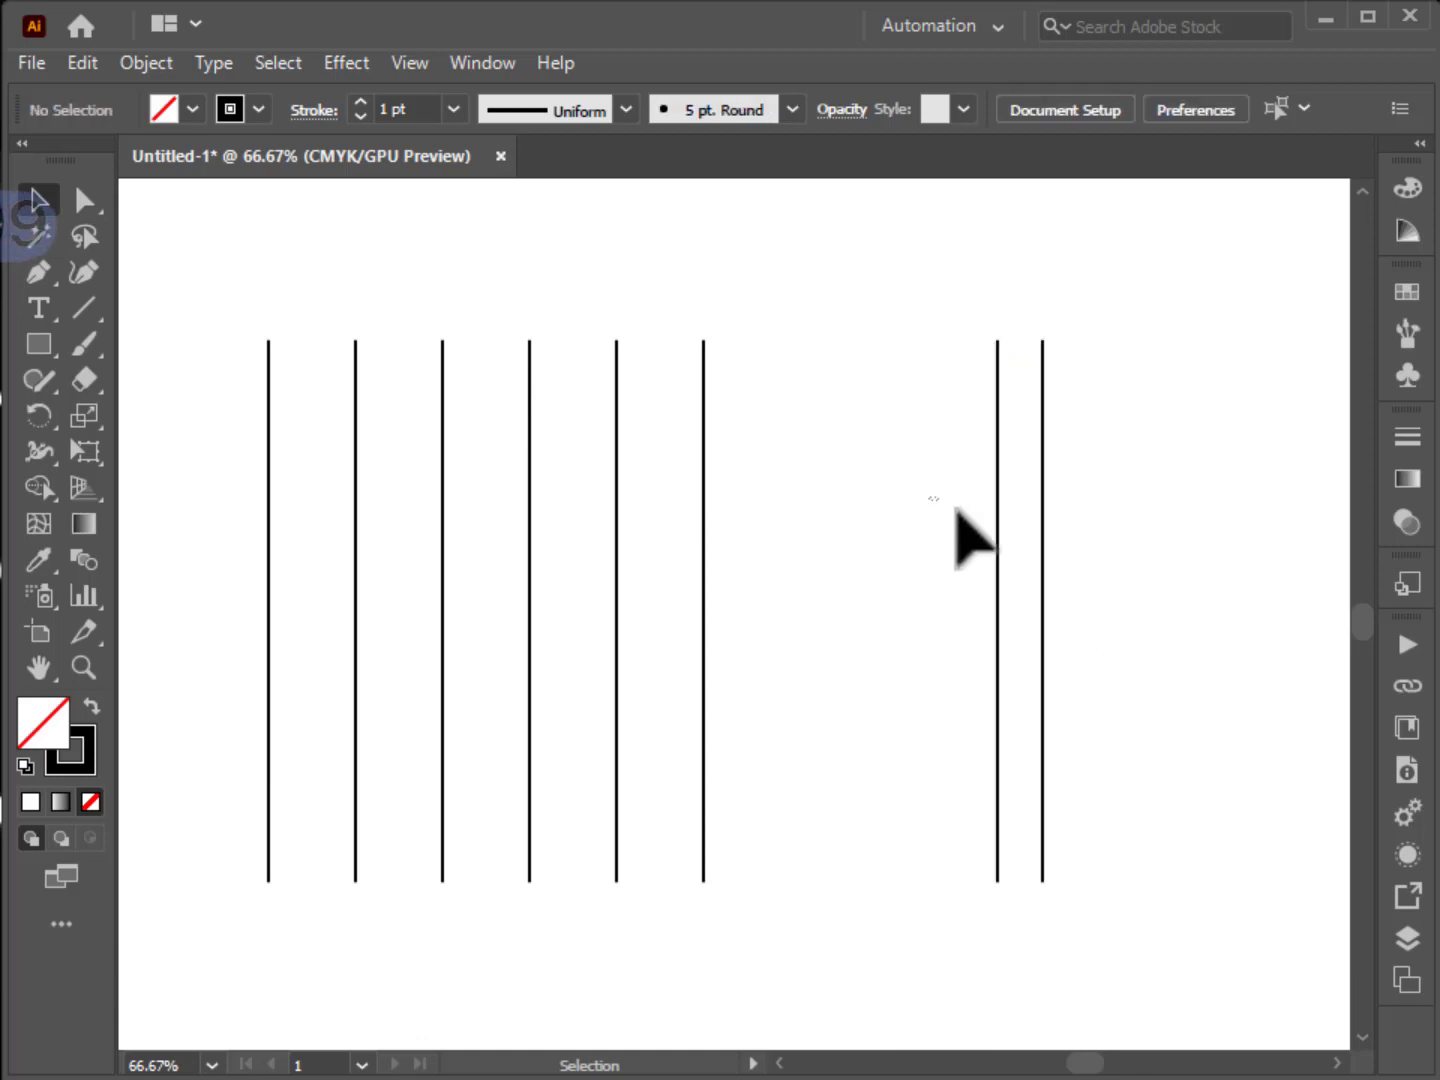
# Align the horizontal centers of the narrow two-line group and the six-line group.
pyautogui.click(1043, 530)
pyautogui.keyDown('shift'); pyautogui.click(268, 430); pyautogui.keyUp('shift')
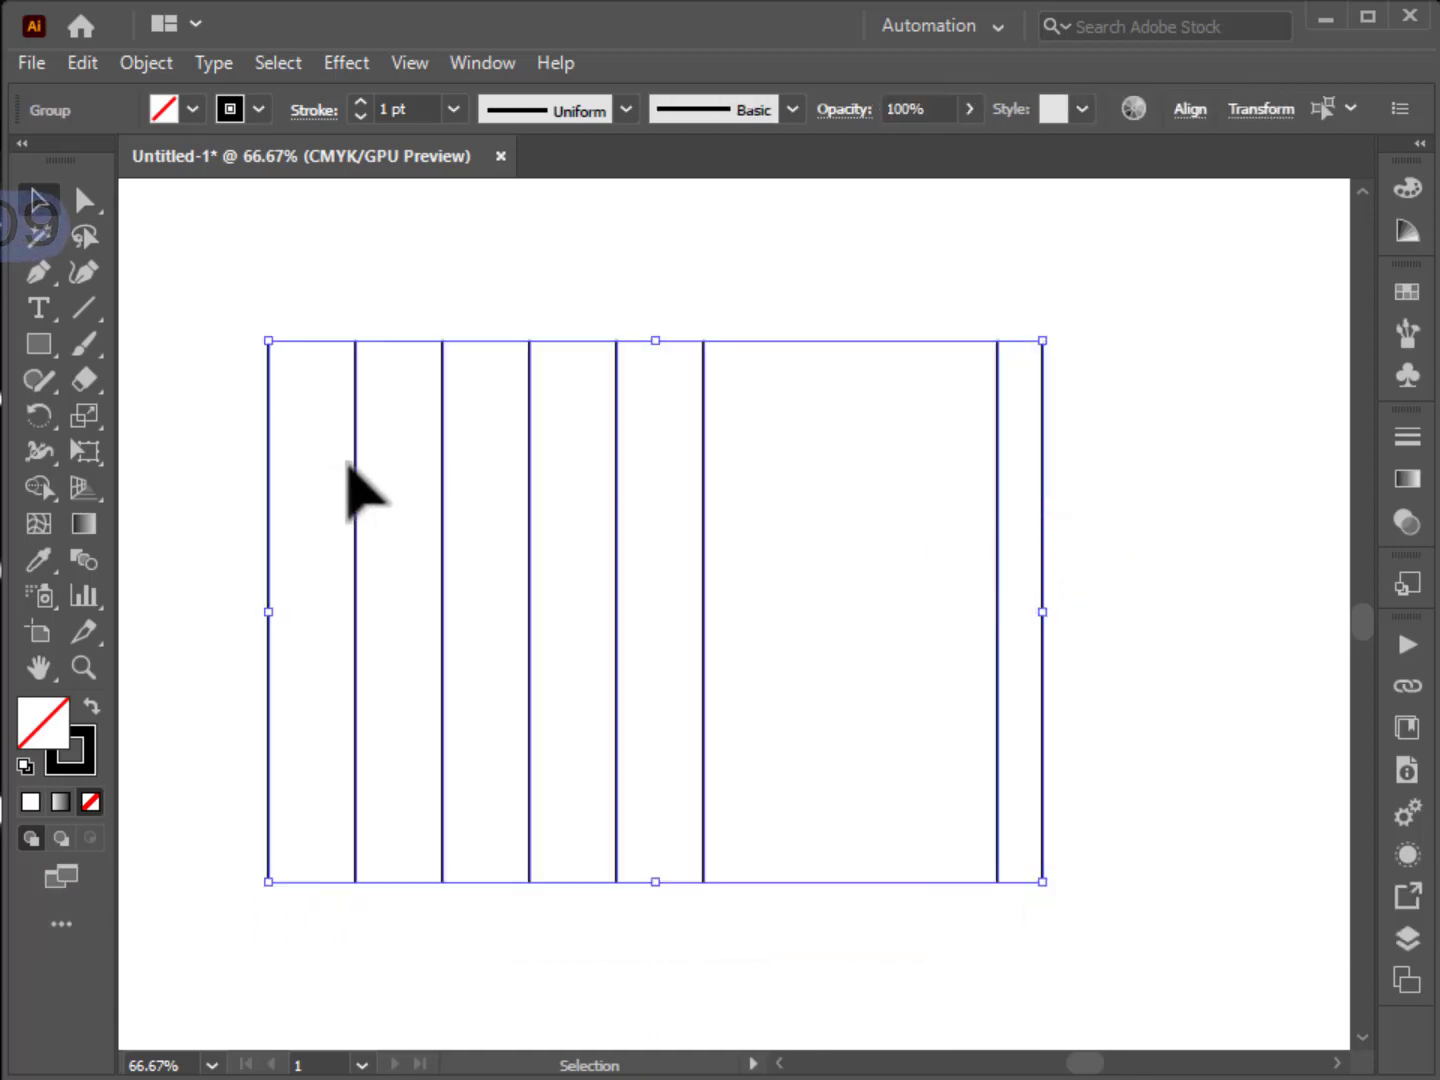
pyautogui.click(1191, 111)
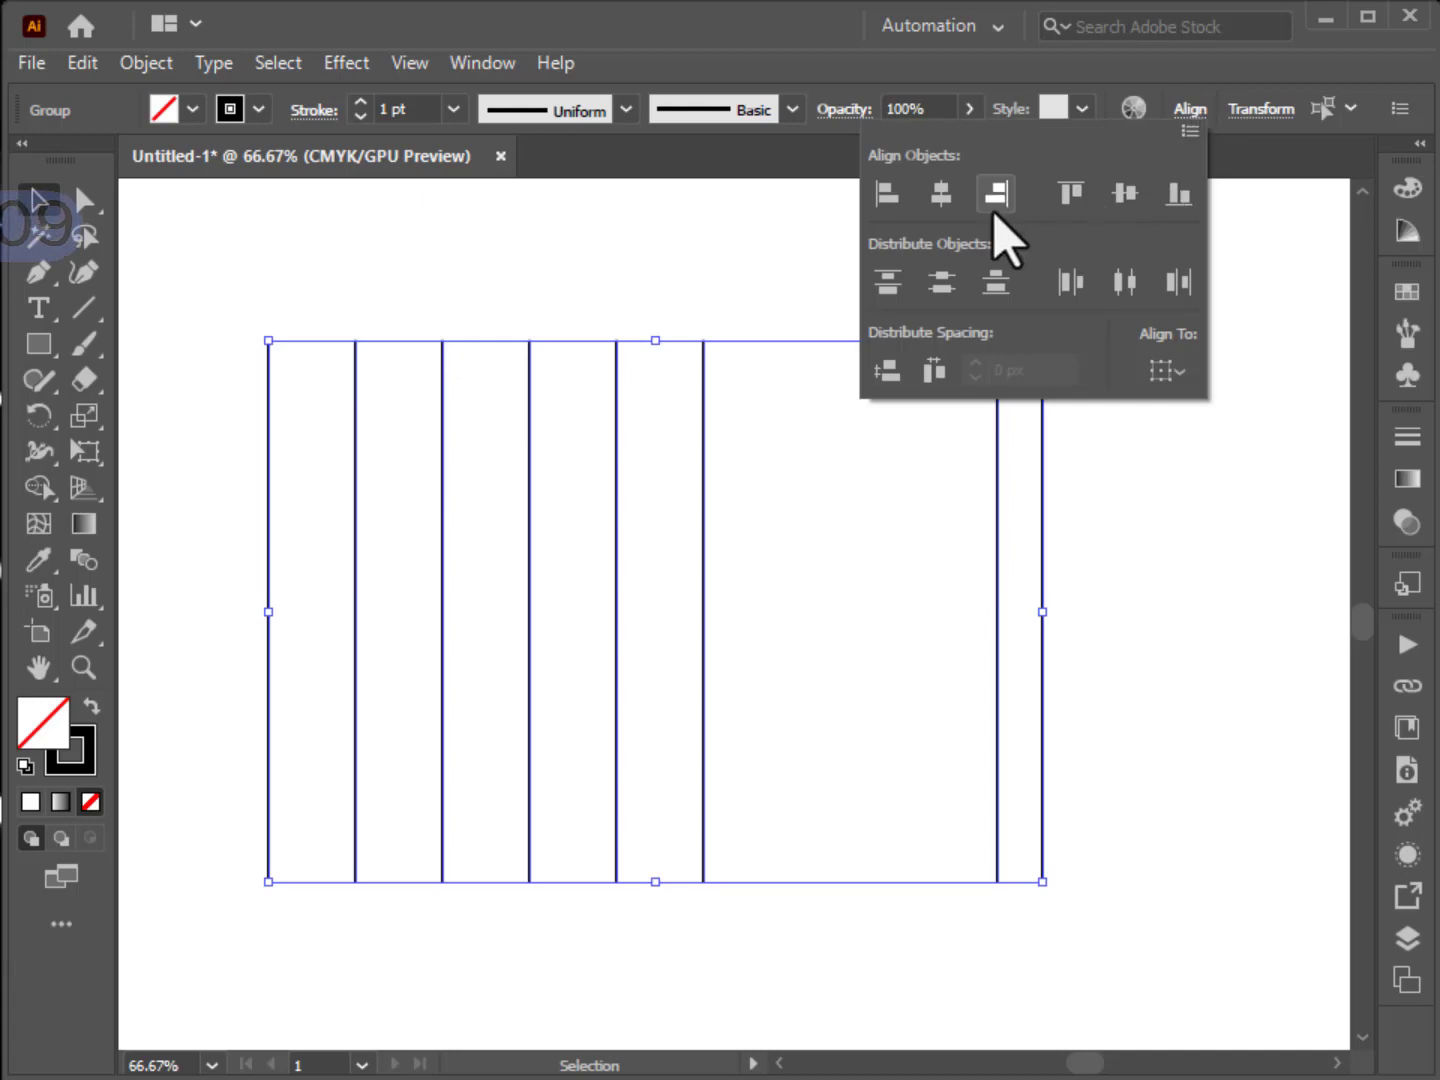
pyautogui.click(941, 194)
pyautogui.click(895, 830)
# Copy the six-line group and paste the duplicate in place.
pyautogui.click(882, 814)
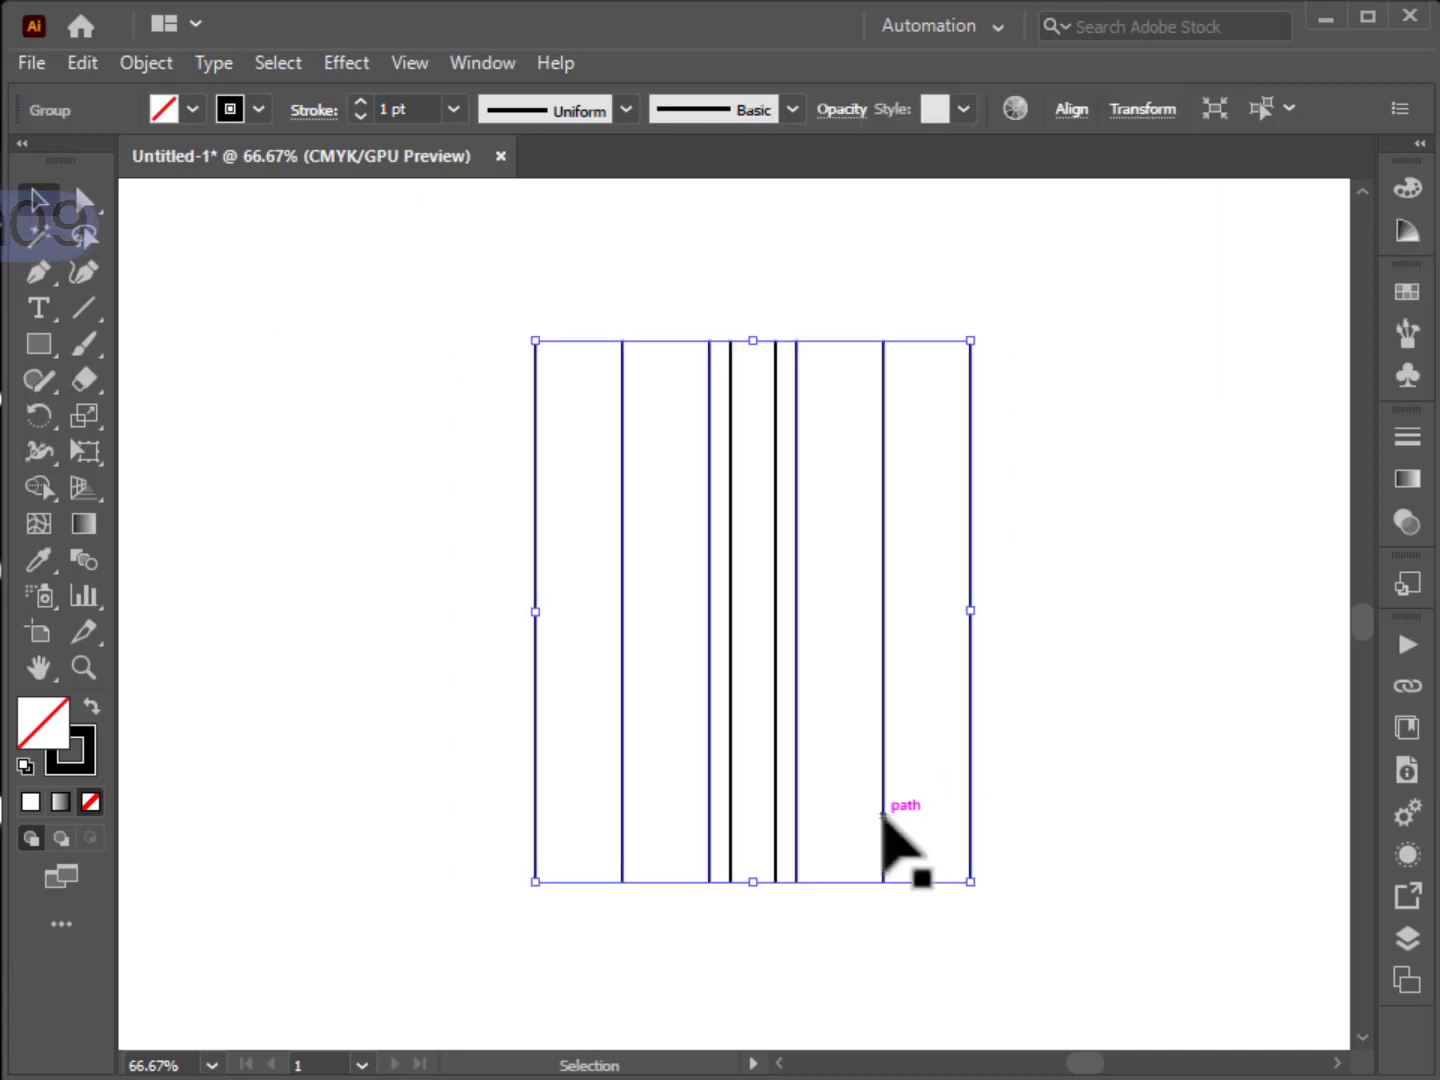
pyautogui.click(85, 60)
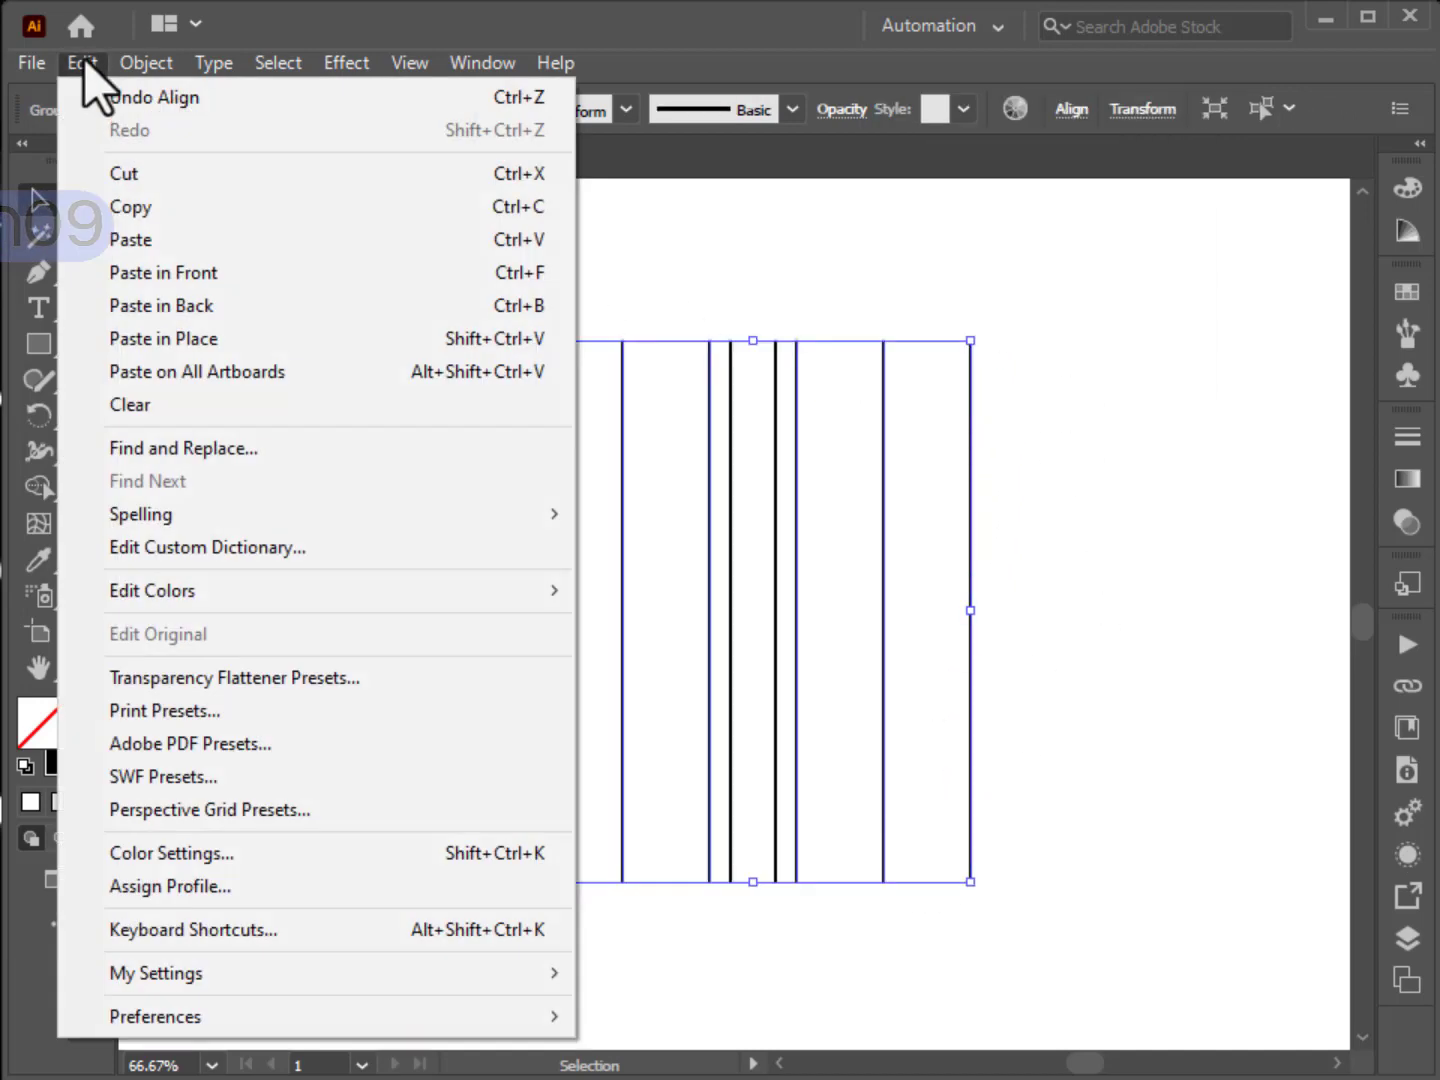
pyautogui.click(123, 201)
pyautogui.click(82, 64)
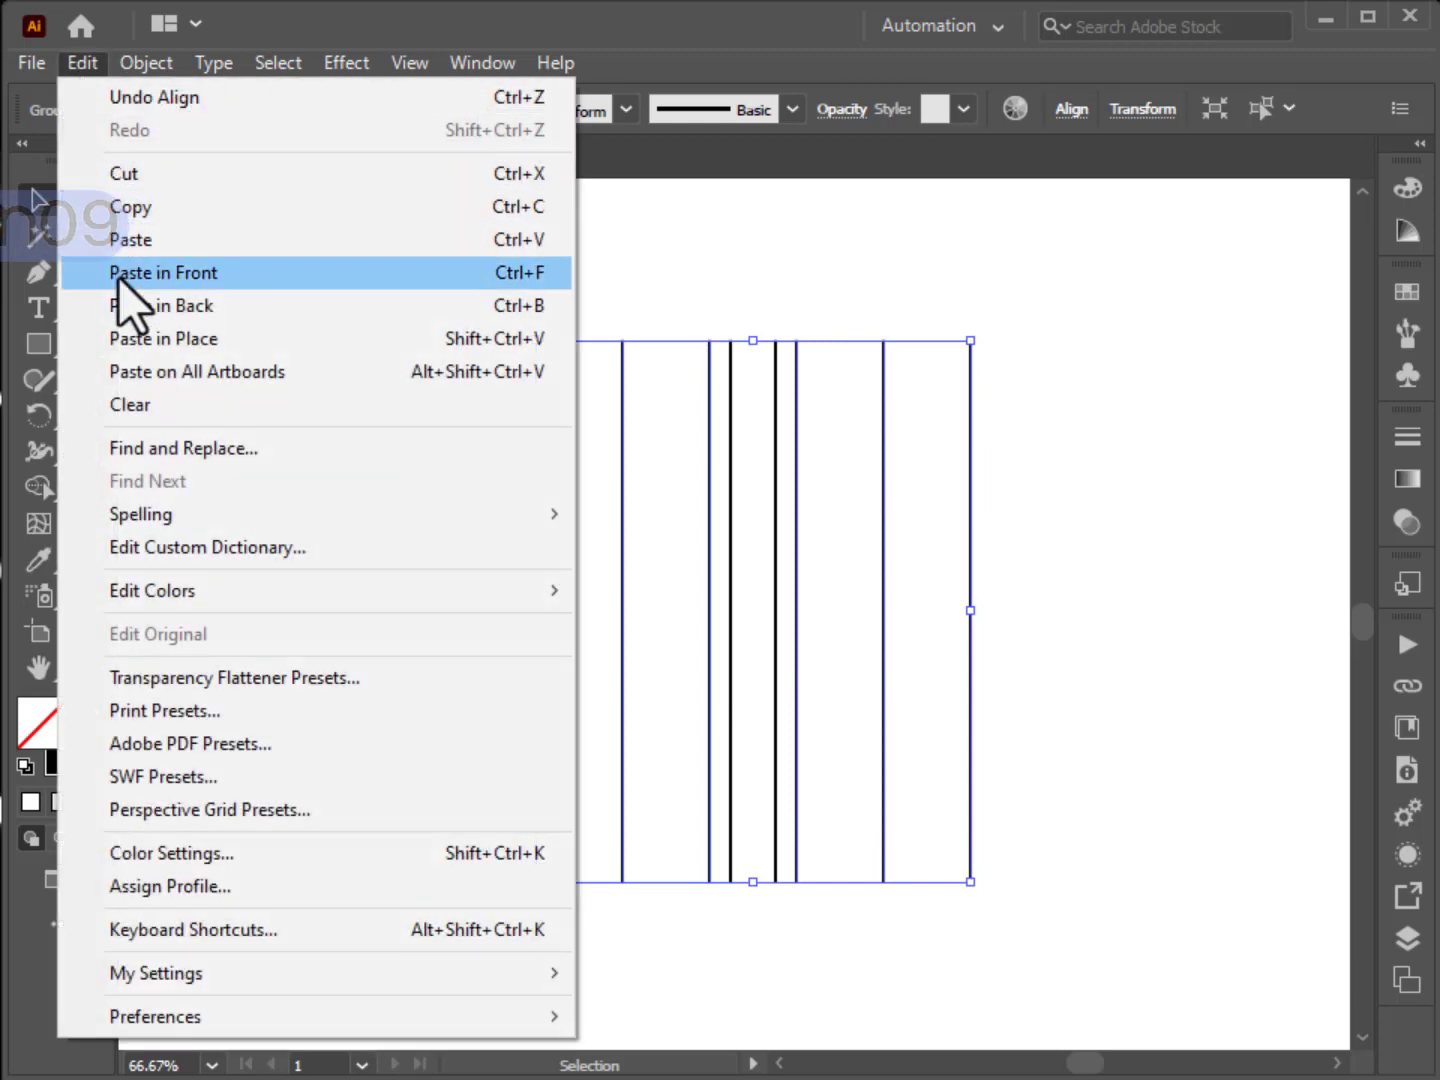
pyautogui.click(130, 339)
# Rotate the pasted six-line group 90 degrees and move it up until its first line meets the vertical lines' upper ends.
pyautogui.moveTo(986, 338); pyautogui.dragTo(931, 762)
pyautogui.moveTo(852, 393); pyautogui.dragTo(857, 340)
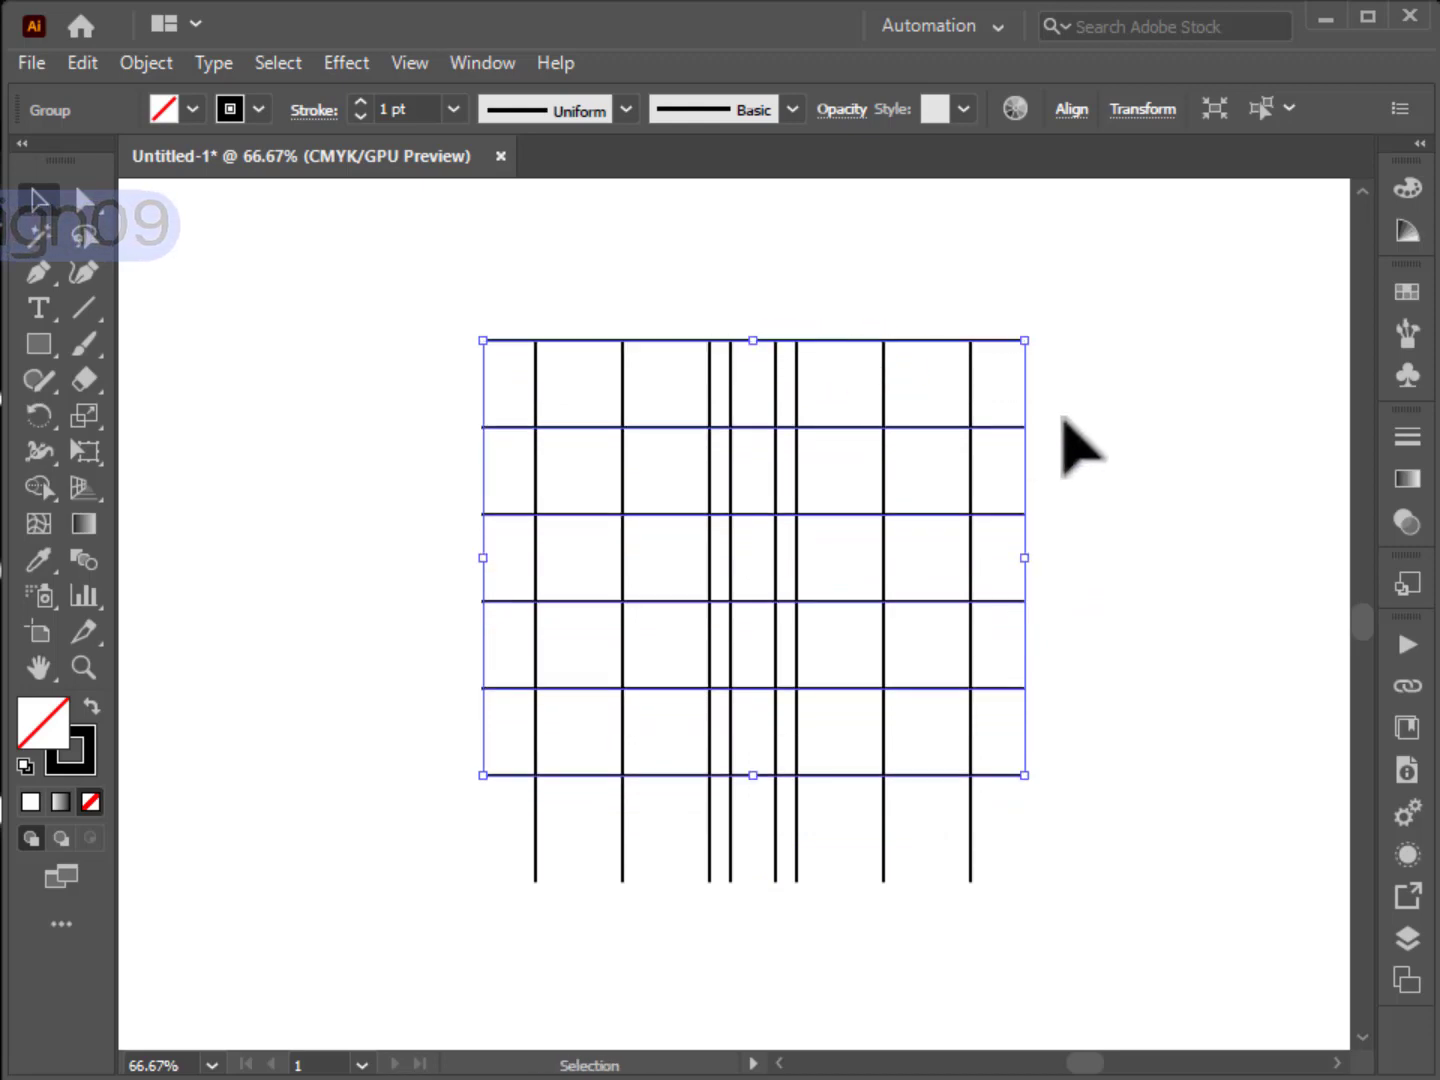
pyautogui.click(990, 589)
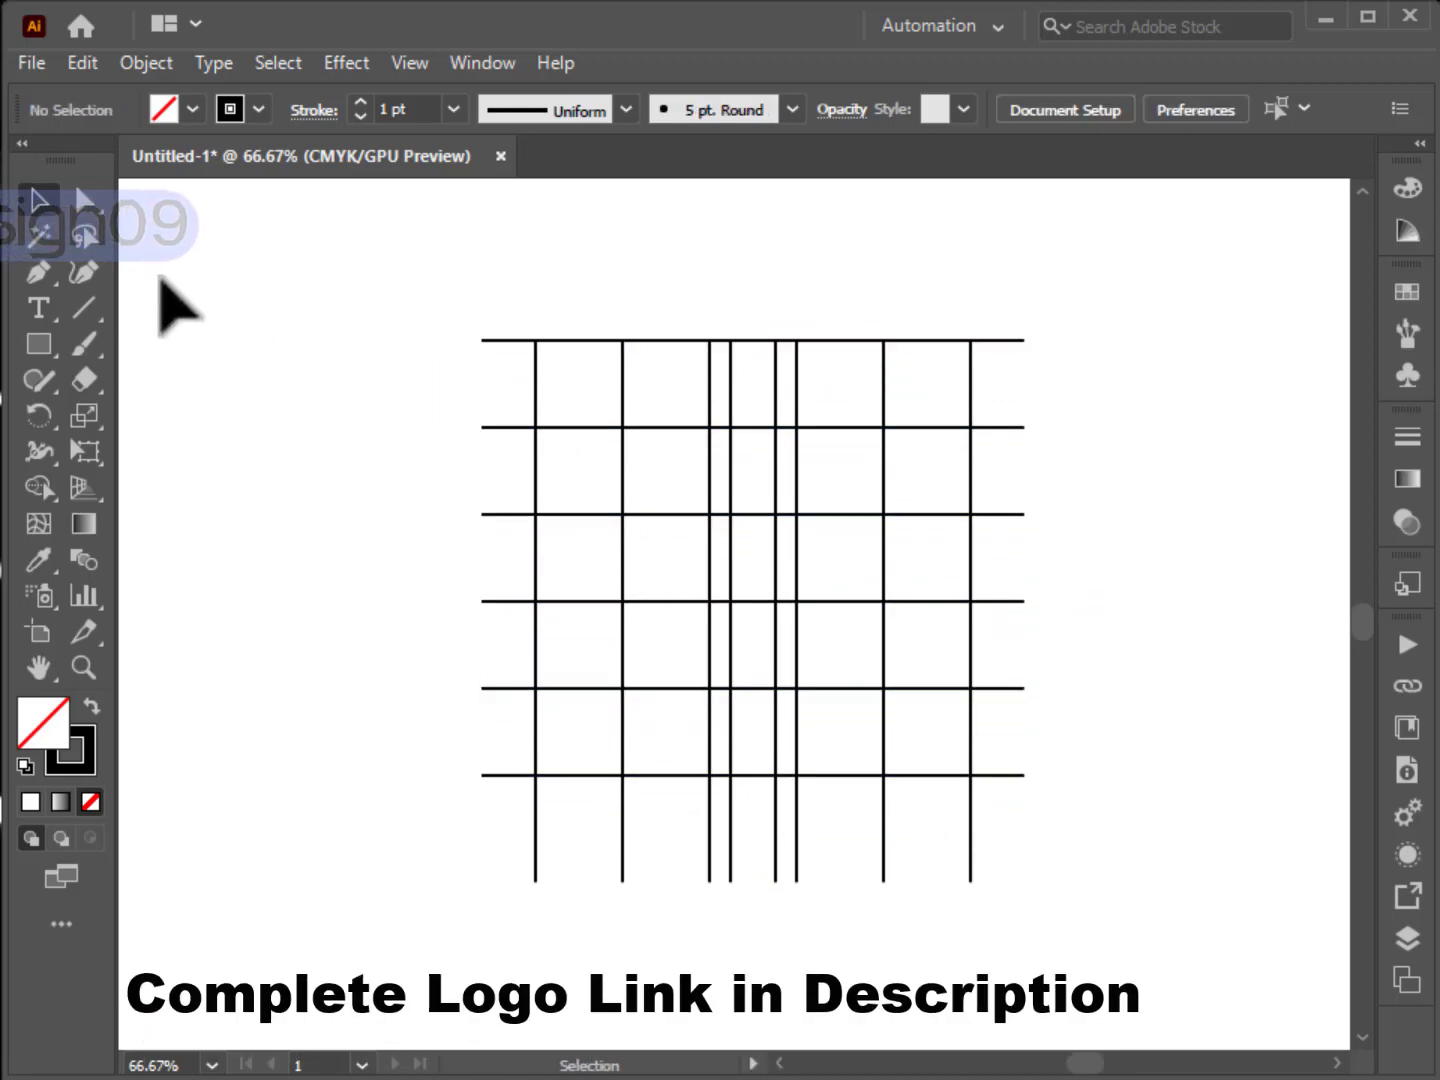
# Draw a circle with the Ellipse tool that exactly fills the upper-left cell of the grid.
pyautogui.moveTo(49, 344); pyautogui.dragTo(140, 415)
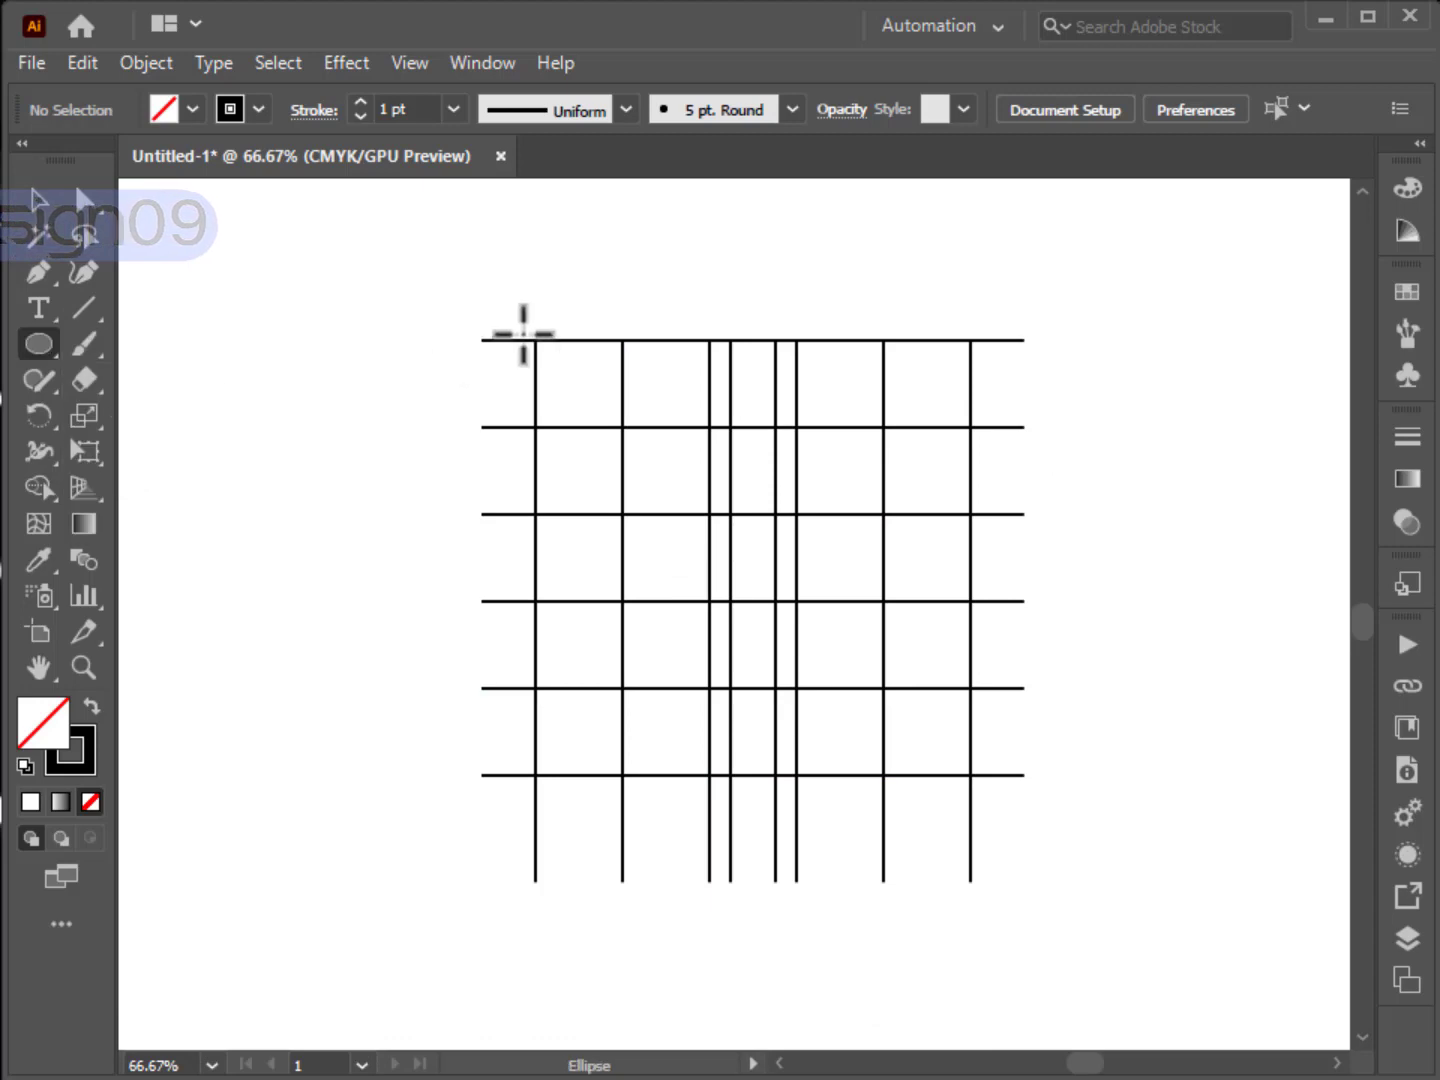
pyautogui.moveTo(535, 340); pyautogui.dragTo(622, 427)
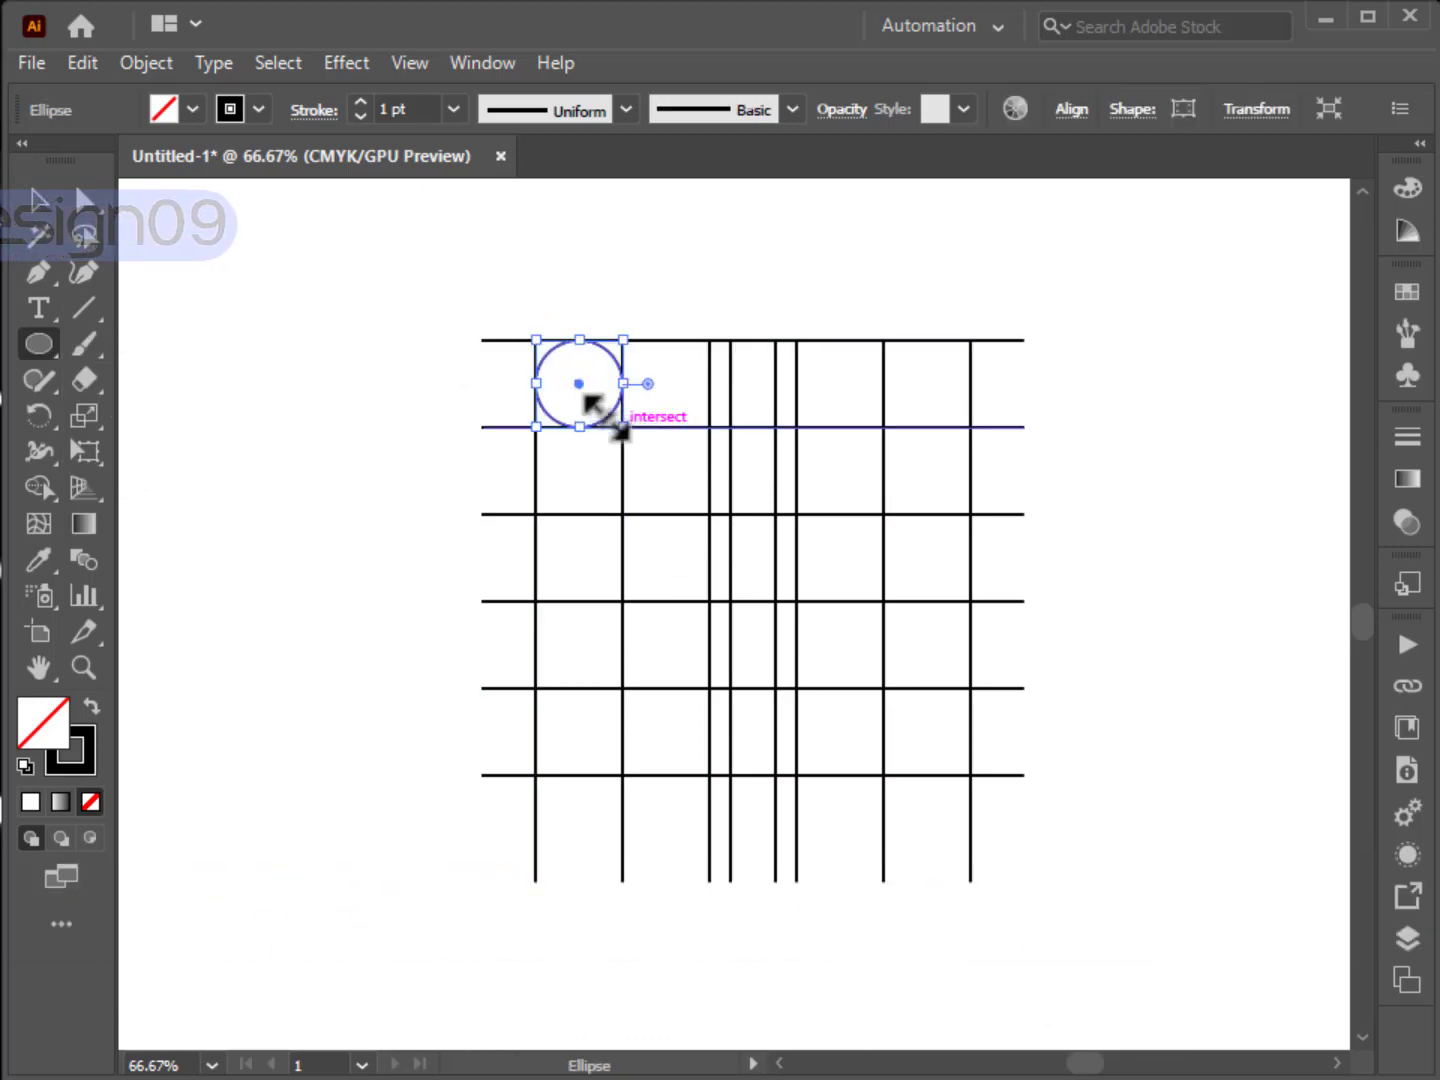
pyautogui.click(38, 203)
pyautogui.click(180, 233)
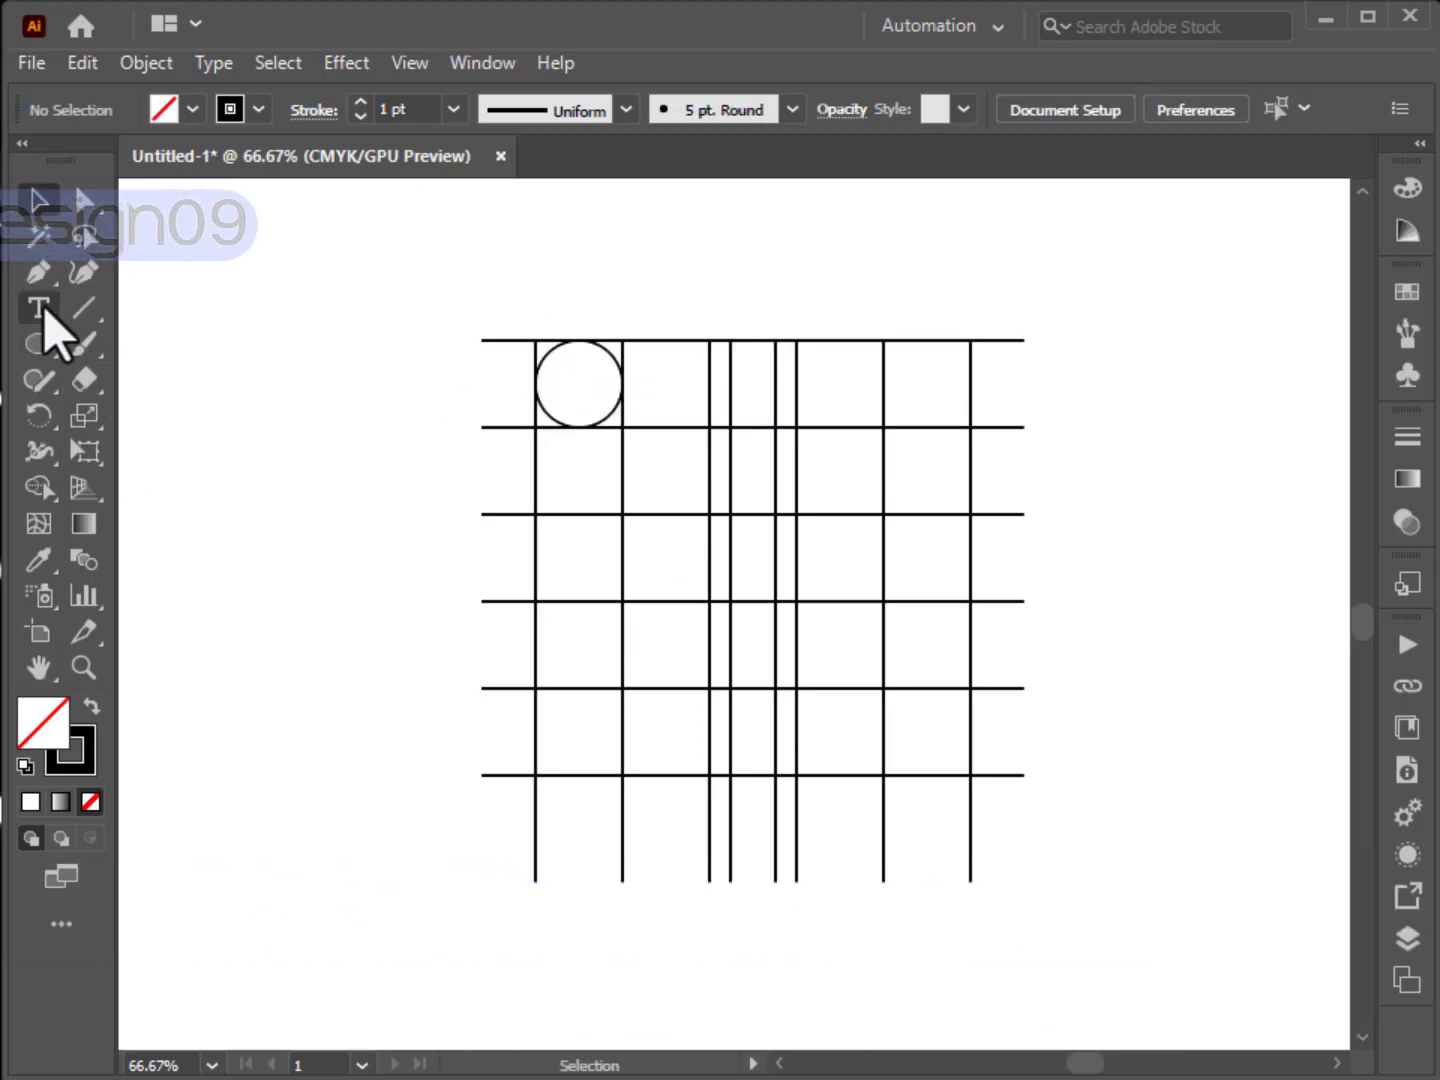
# Draw a circle two grid cells wide directly below the small circle, touching the leftmost vertical line.
pyautogui.moveTo(535, 342); pyautogui.dragTo(668, 588)
pyautogui.click(38, 202)
pyautogui.click(893, 541)
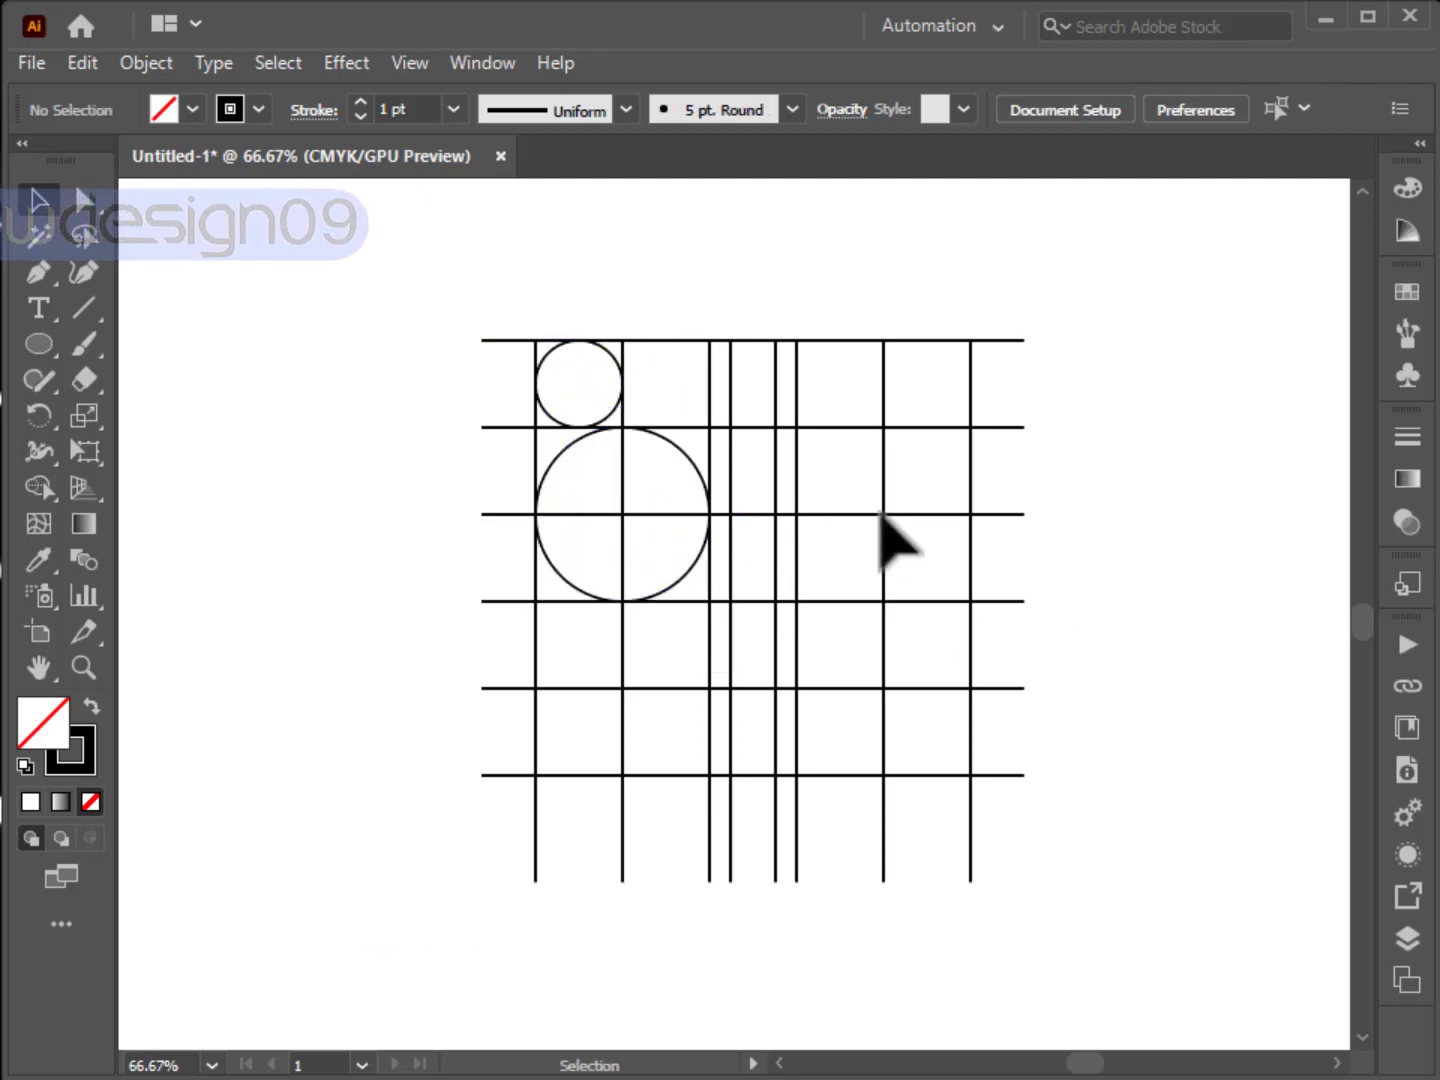
# Duplicate the small and medium circles horizontally to the matching positions against the grid's rightmost vertical line.
pyautogui.moveTo(604, 419); pyautogui.dragTo(952, 448)
pyautogui.click(1003, 453)
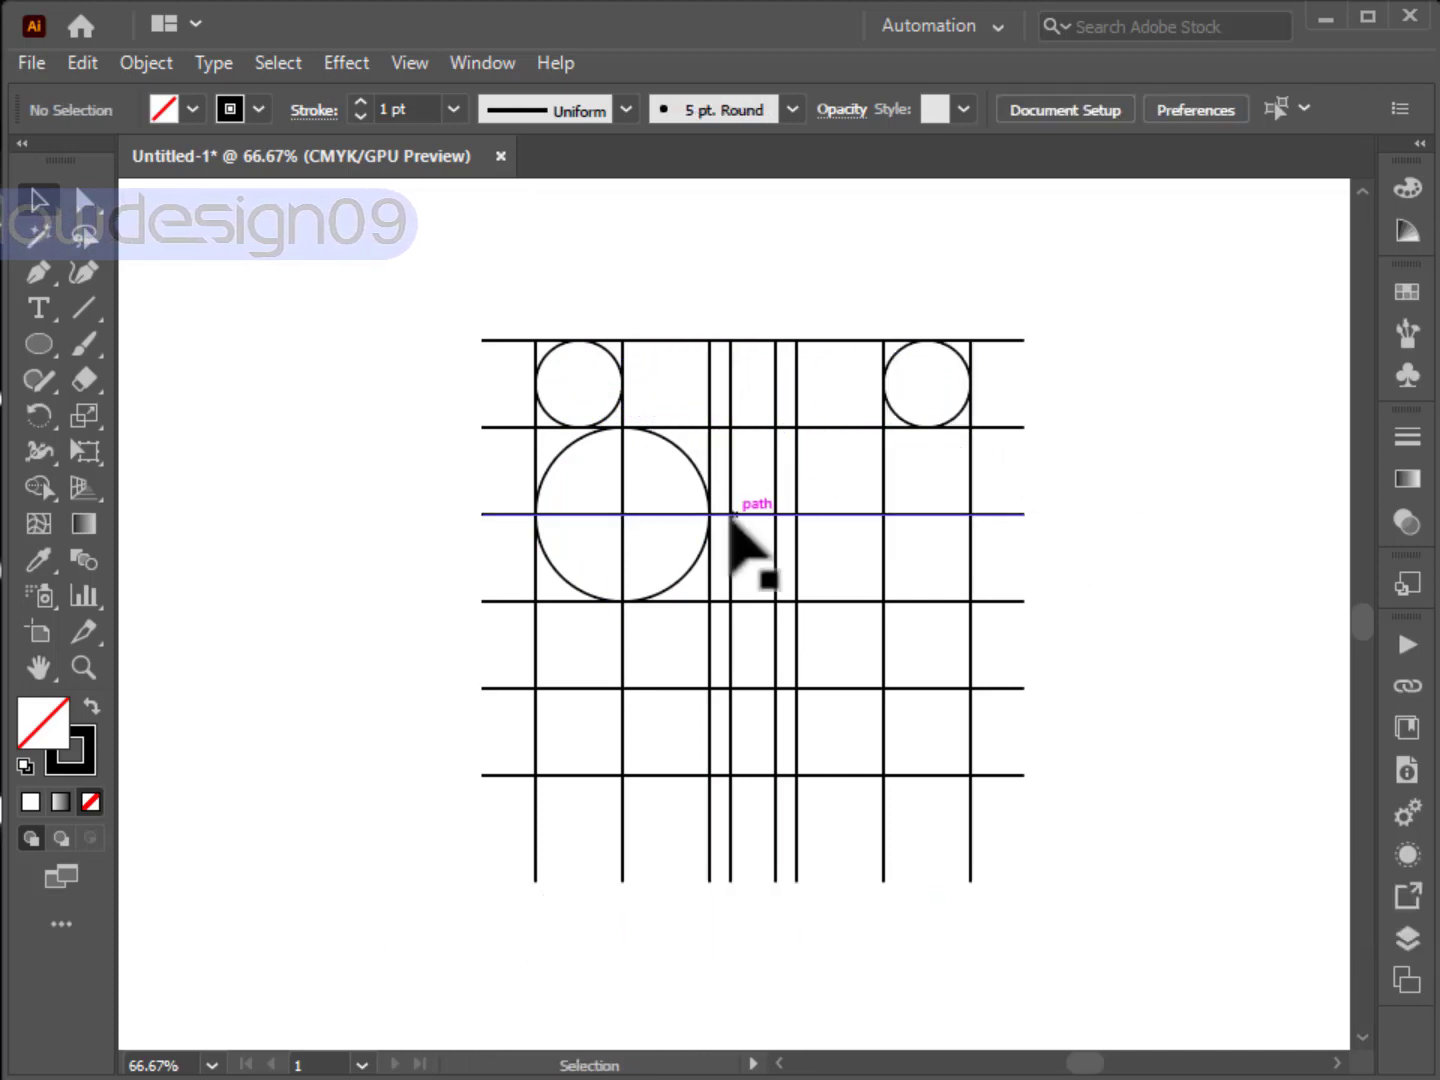
pyautogui.moveTo(702, 597); pyautogui.dragTo(959, 588)
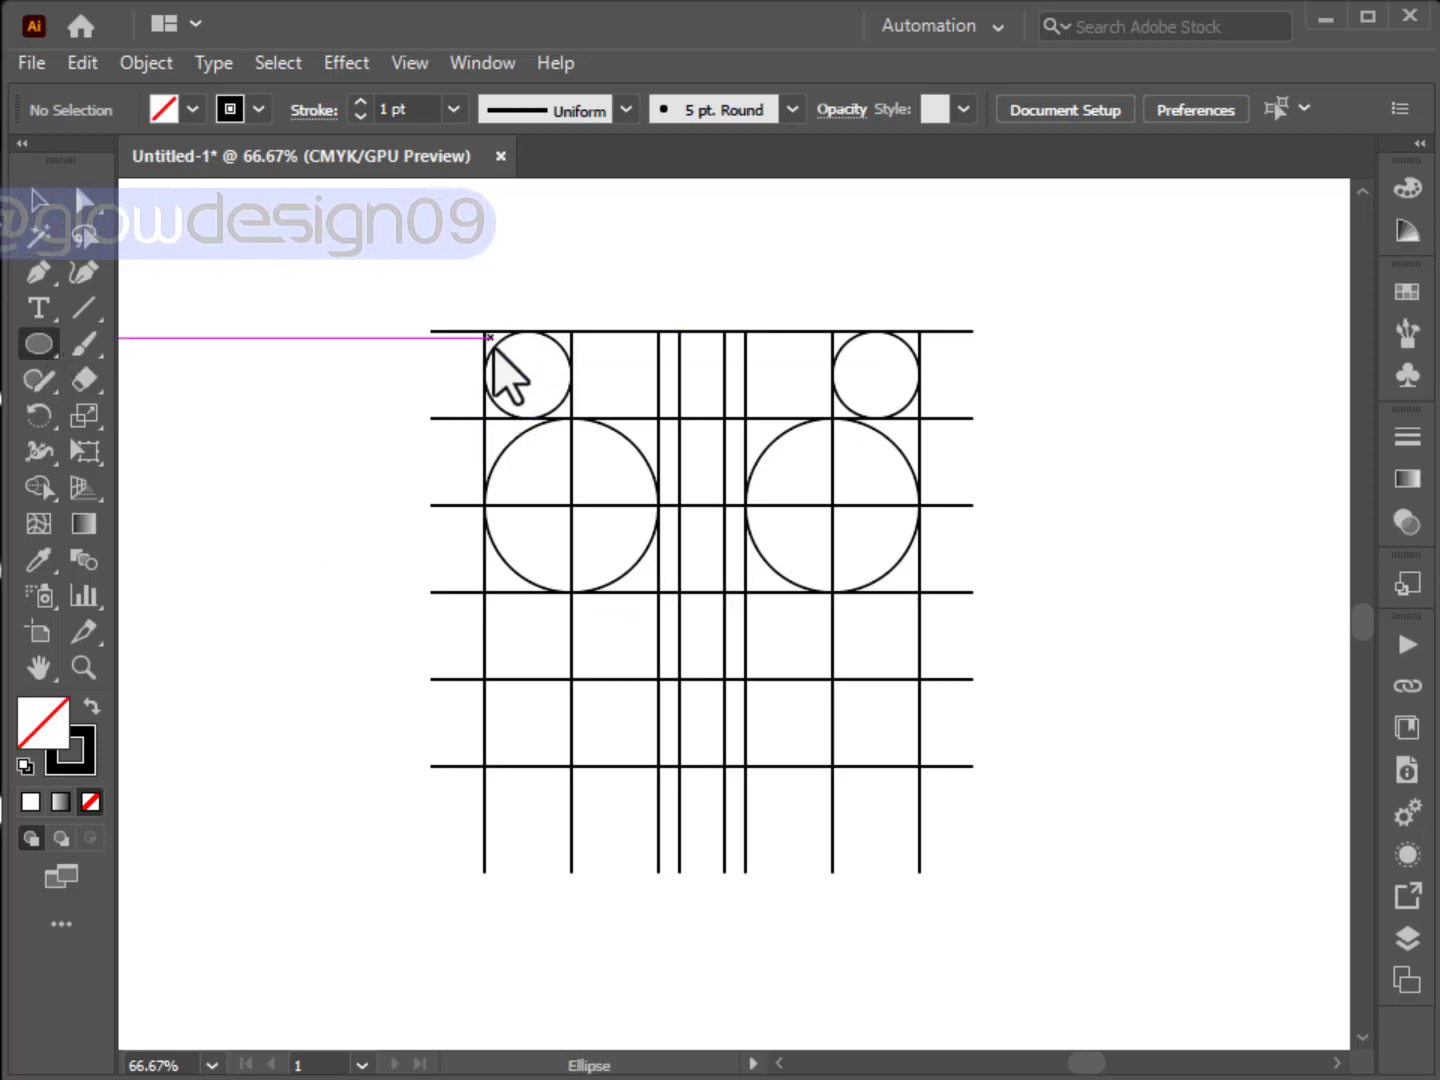
# Draw a large circle spanning the grid's full width of vertical lines, and place it and a duplicate side by side so they touch.
pyautogui.moveTo(488, 333); pyautogui.dragTo(923, 675)
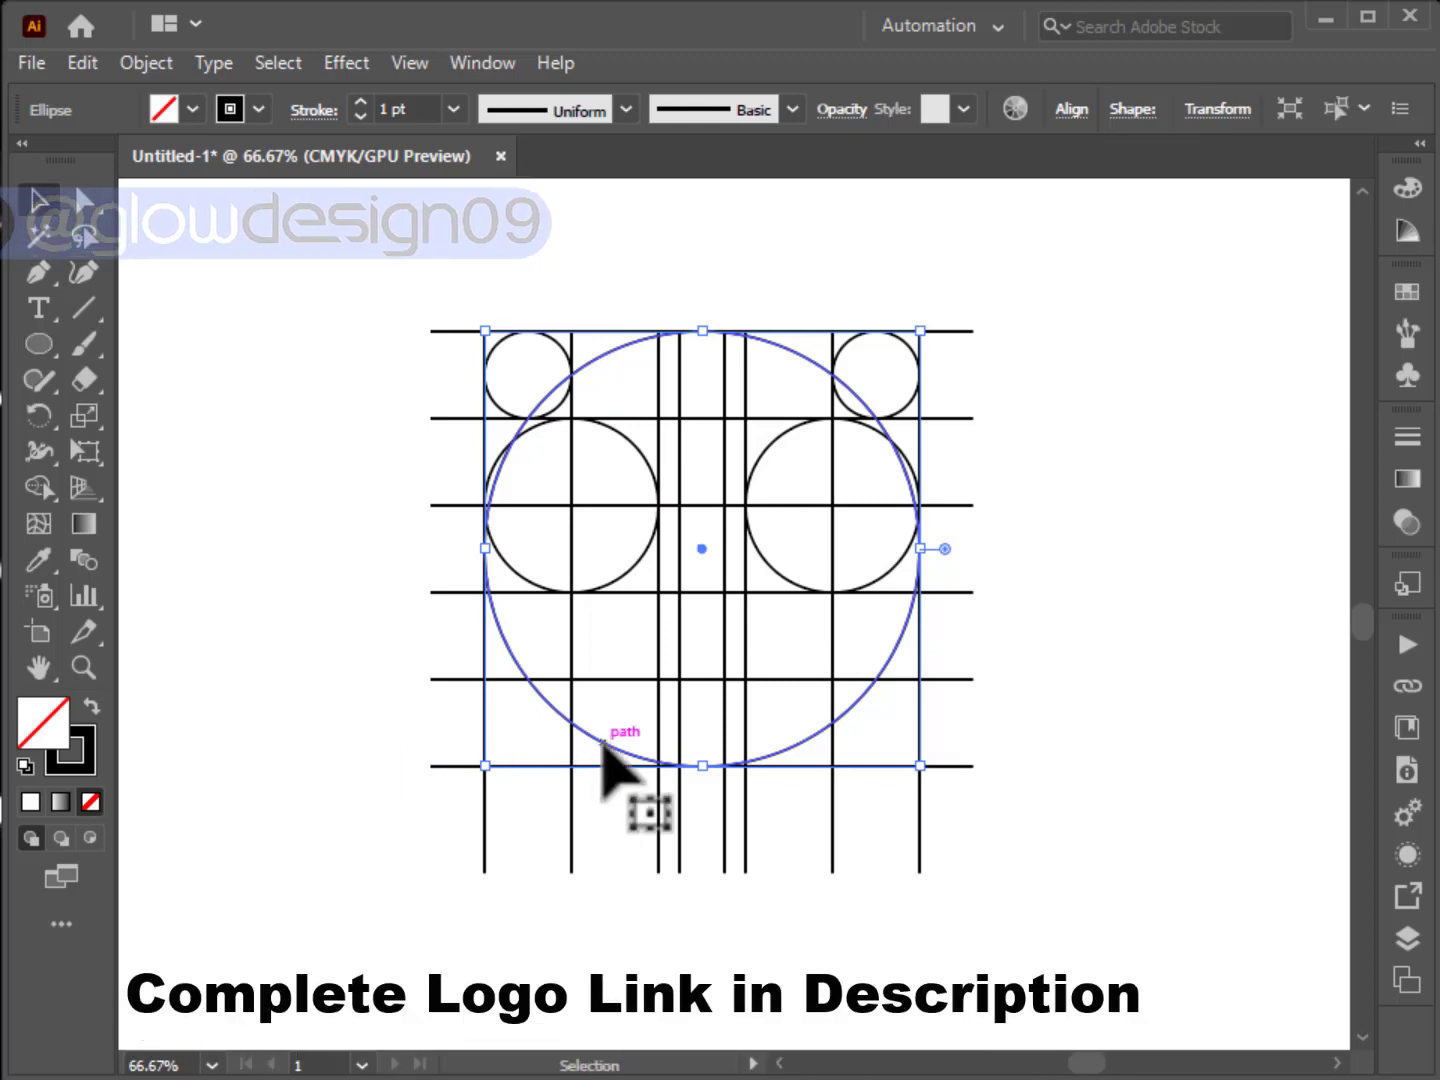
pyautogui.moveTo(604, 744); pyautogui.dragTo(362, 779)
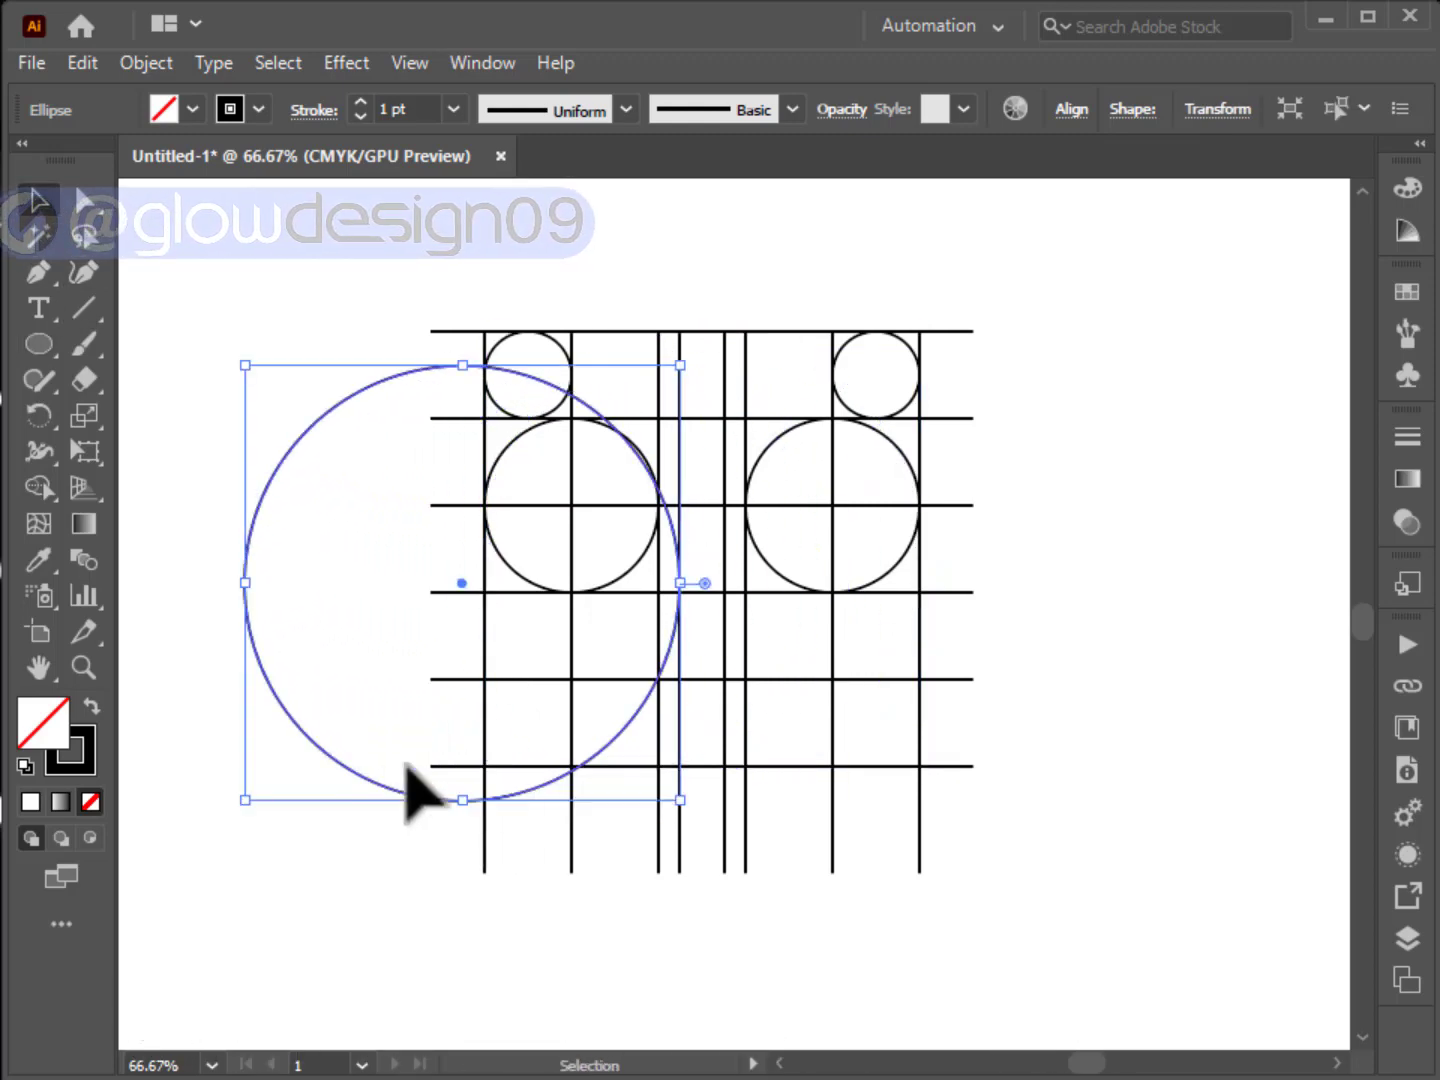
pyautogui.moveTo(634, 749); pyautogui.dragTo(1068, 757)
# Group the two large circles and position them touching on the grid's vertical center axis, with their tops on the fourth horizontal line.
pyautogui.keyDown('shift'); pyautogui.click(641, 710); pyautogui.keyUp('shift')
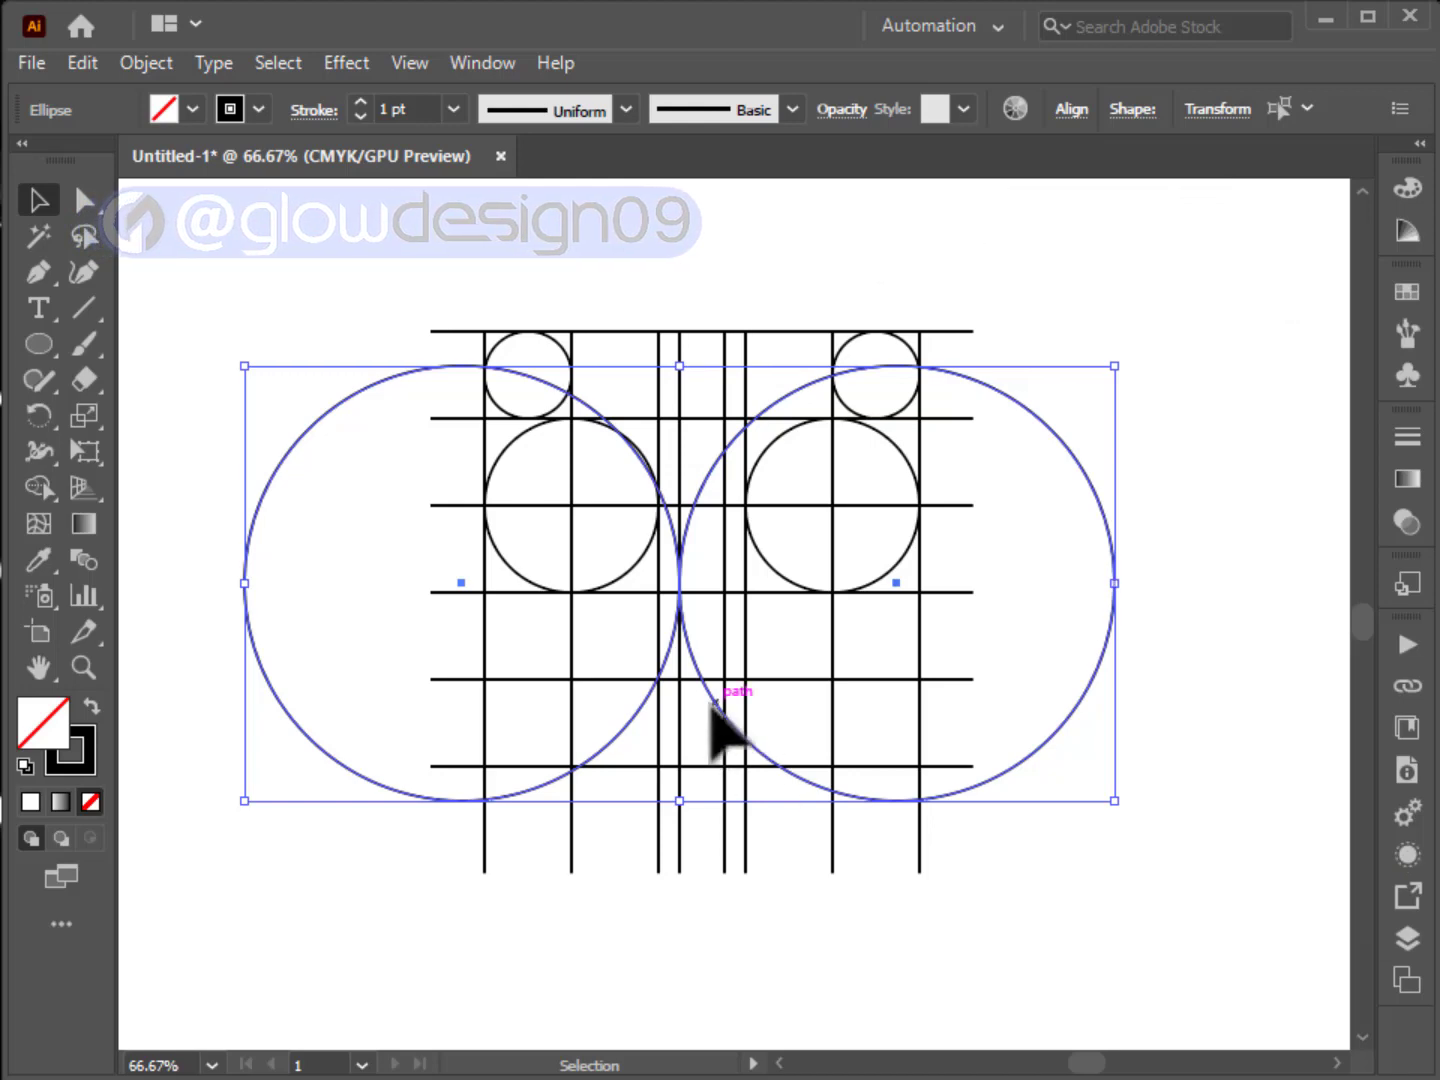
pyautogui.moveTo(713, 703); pyautogui.dragTo(740, 850)
pyautogui.rightClick(701, 745)
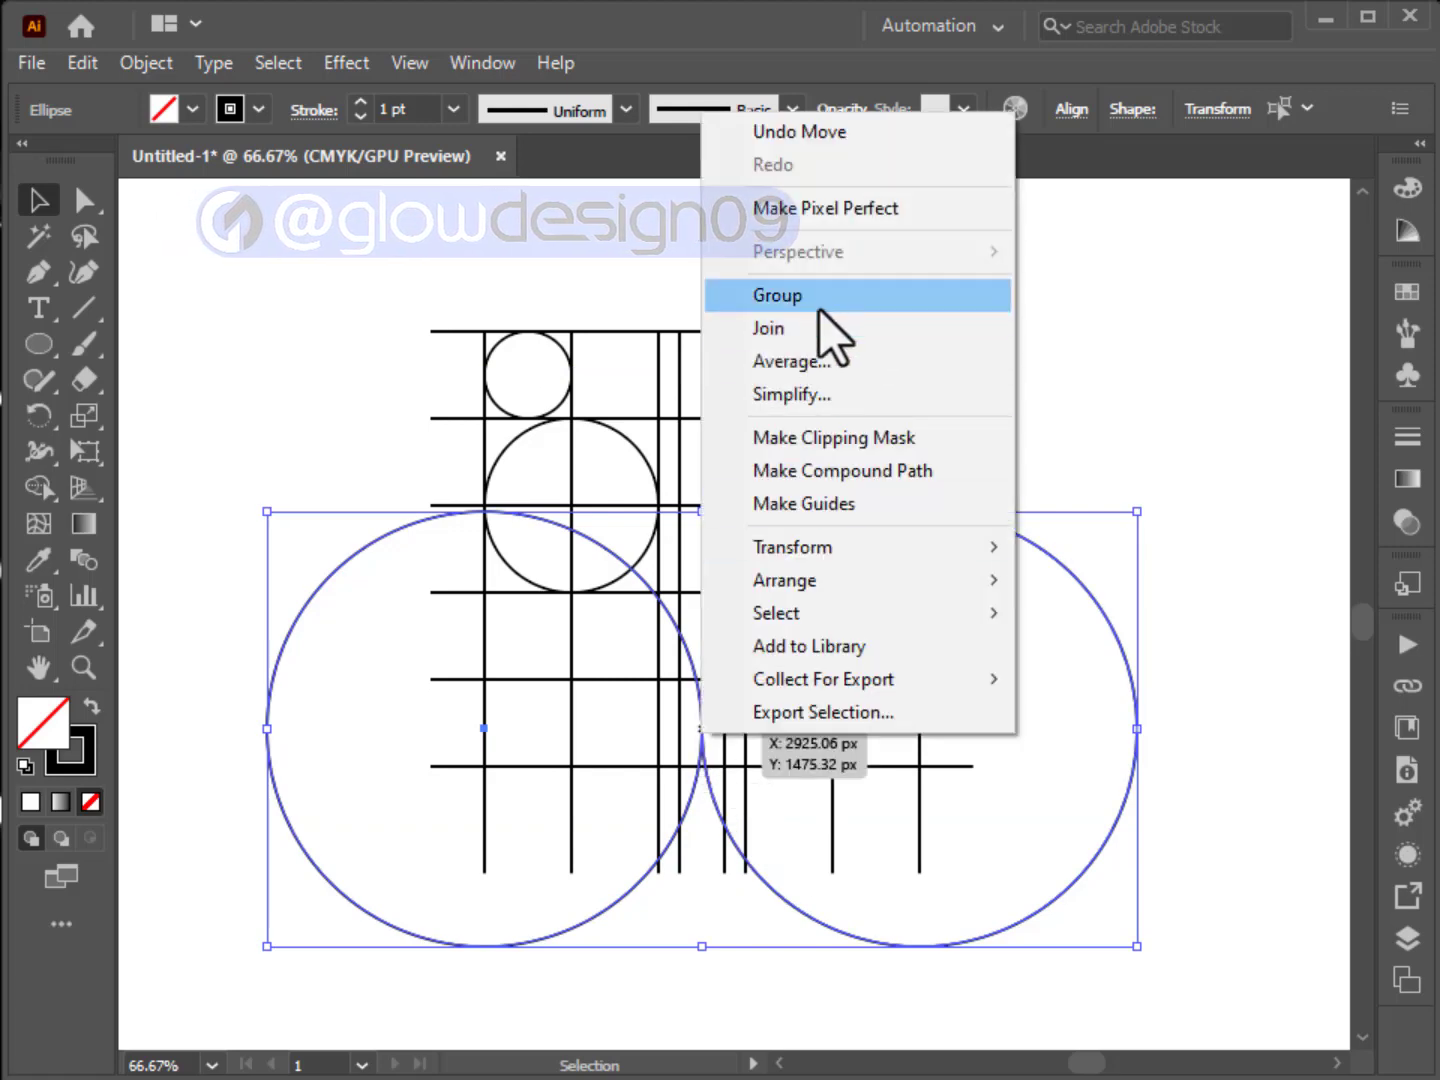
pyautogui.click(818, 301)
pyautogui.moveTo(744, 606); pyautogui.dragTo(747, 661)
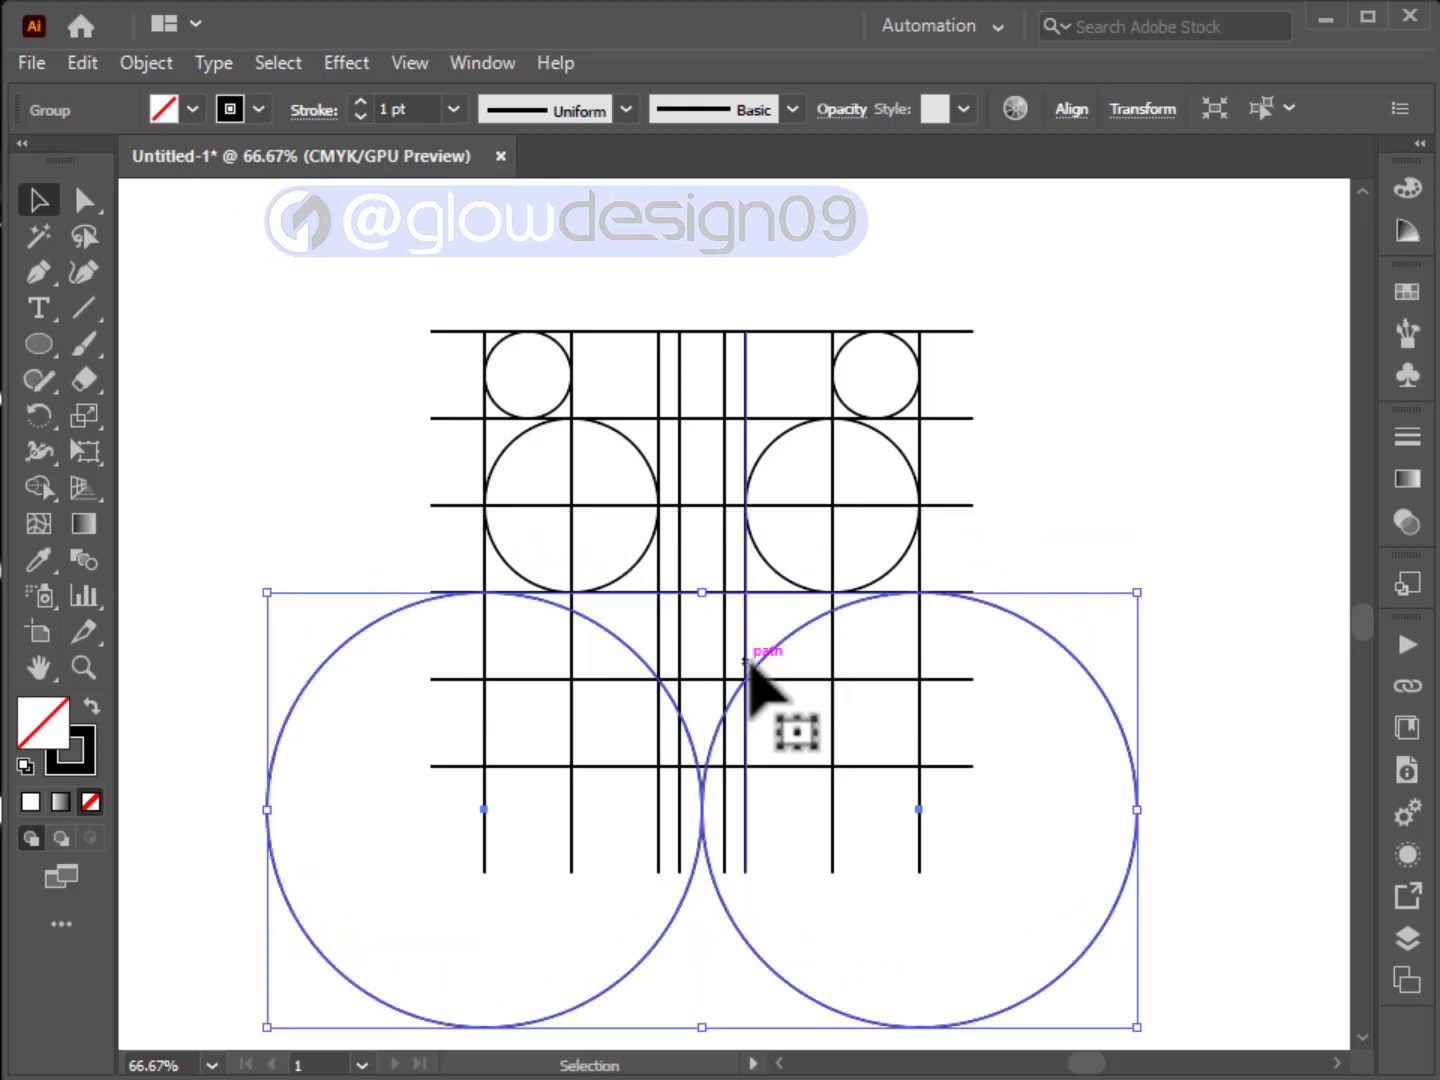
# Offset the paths of the two grouped large circles outward by 15 px.
pyautogui.click(160, 63)
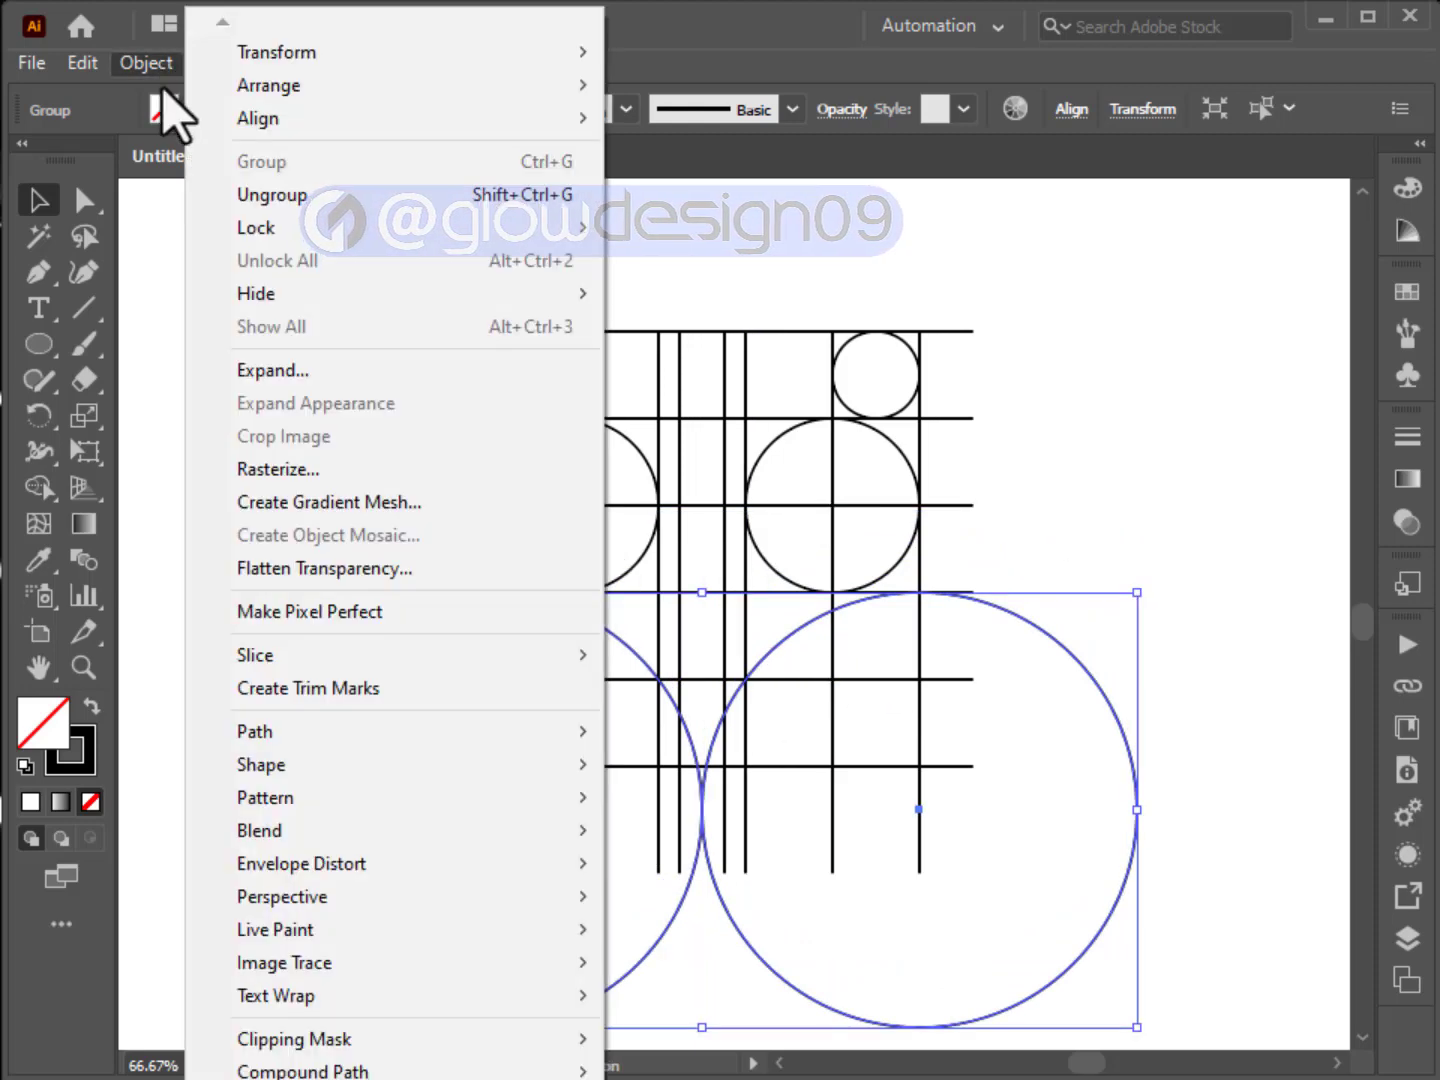
pyautogui.moveTo(252, 731)
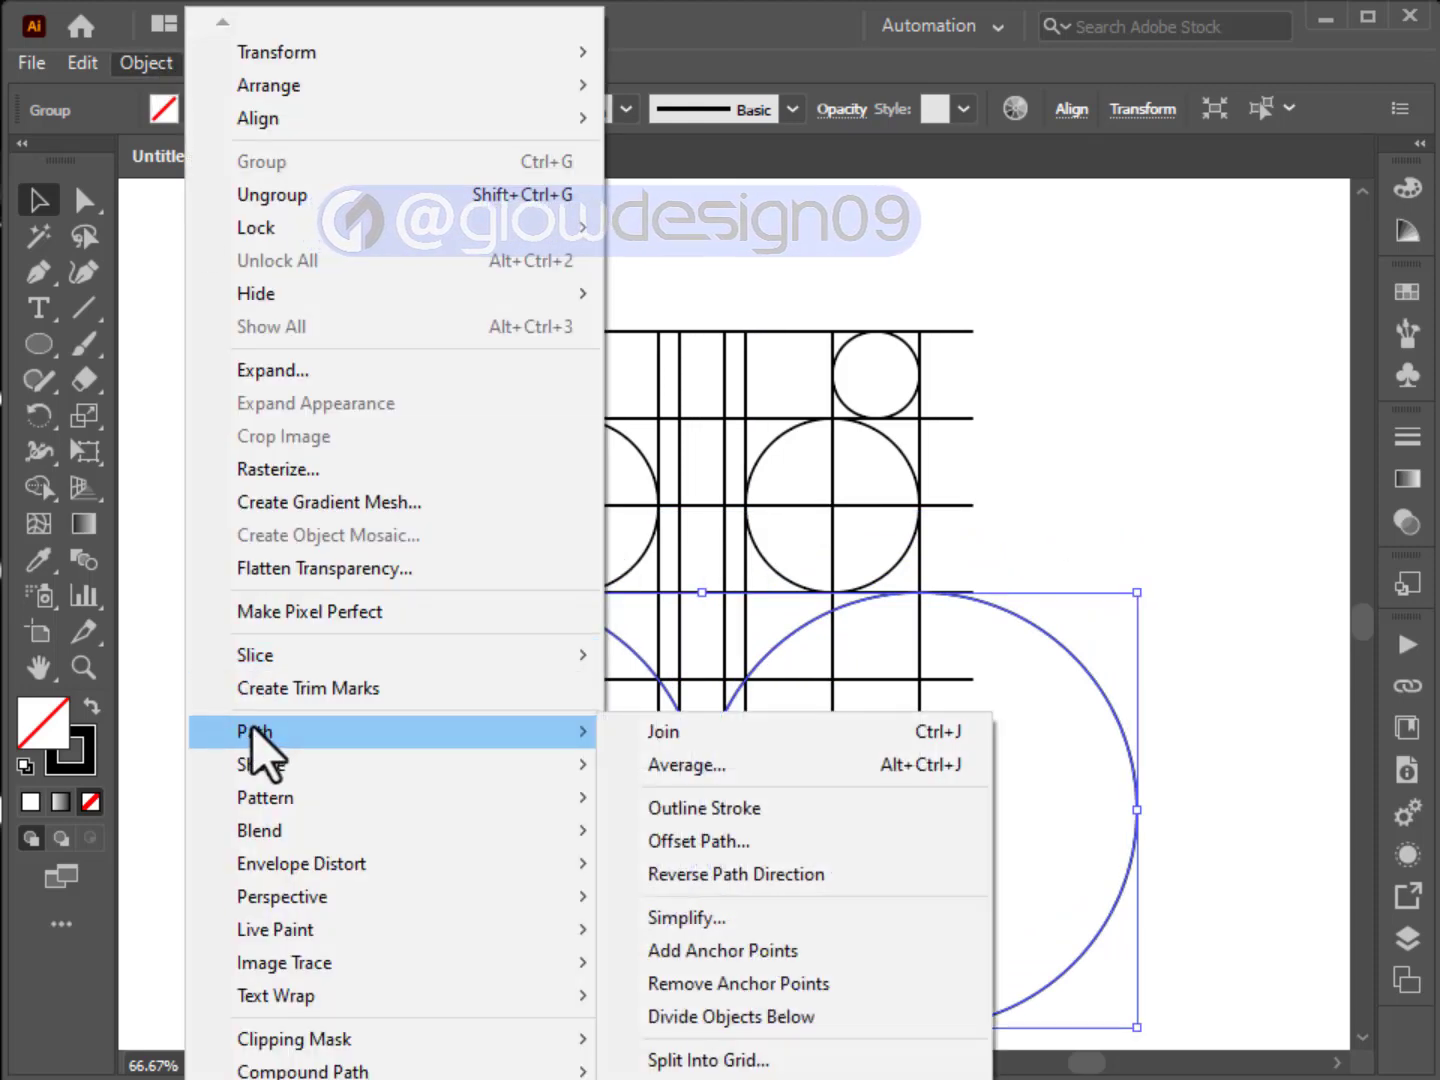
pyautogui.click(726, 838)
pyautogui.click(986, 662)
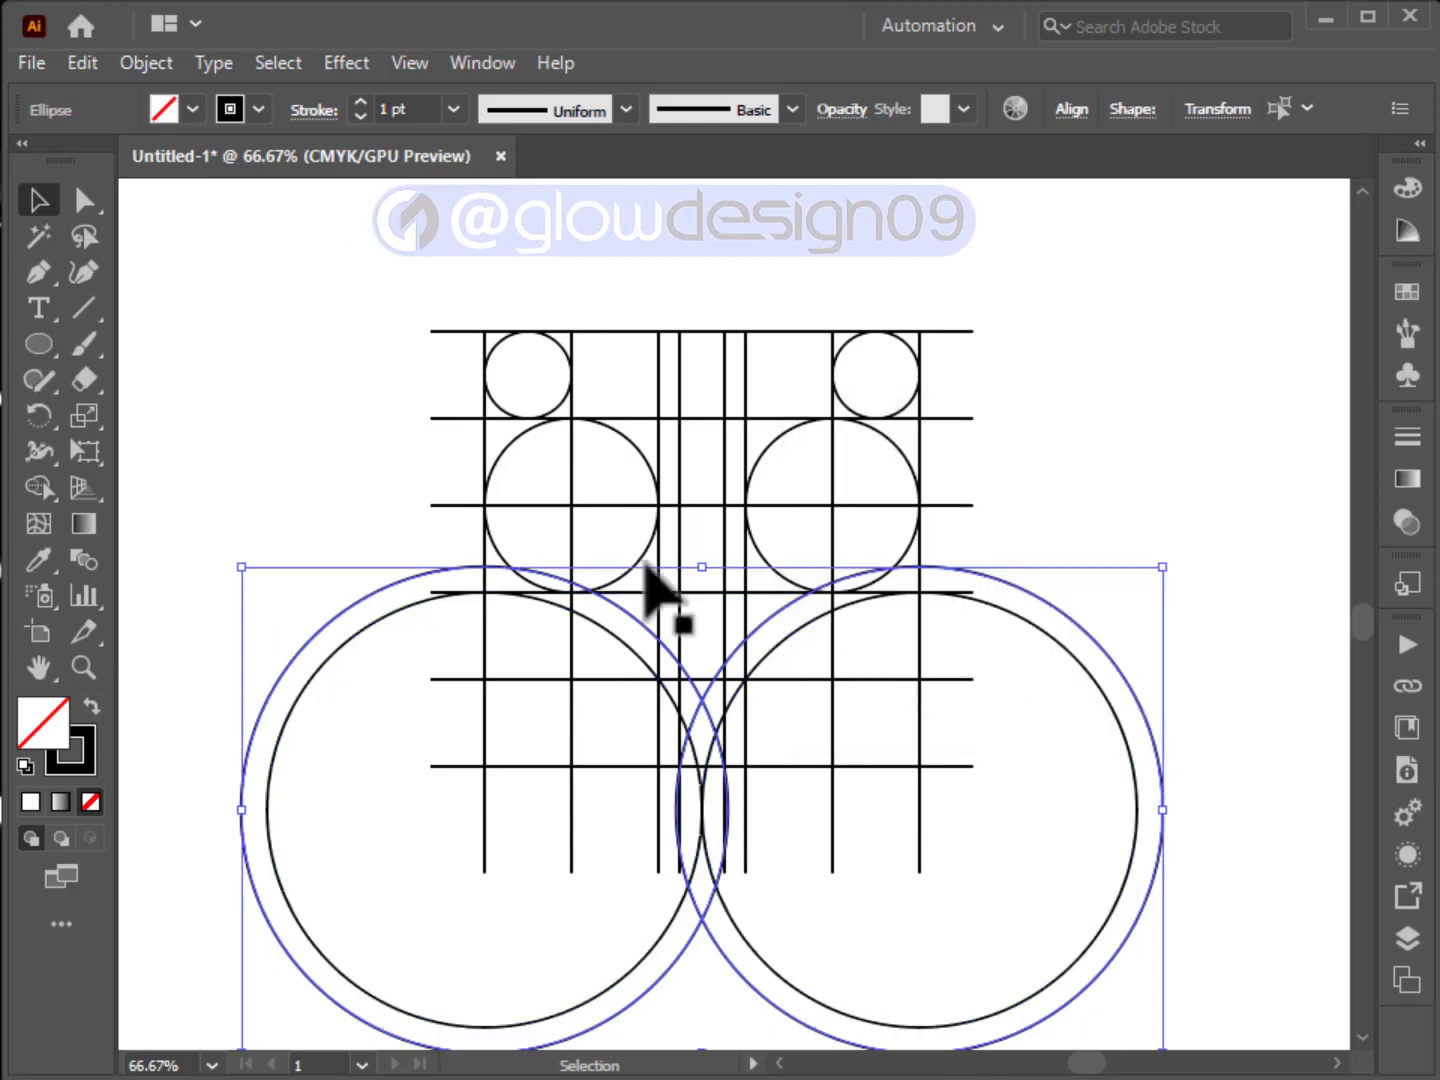
# Offset the new outer pair of circles outward by a further 15 px with miter joins and a miter limit of 4.
pyautogui.click(158, 63)
pyautogui.moveTo(434, 733)
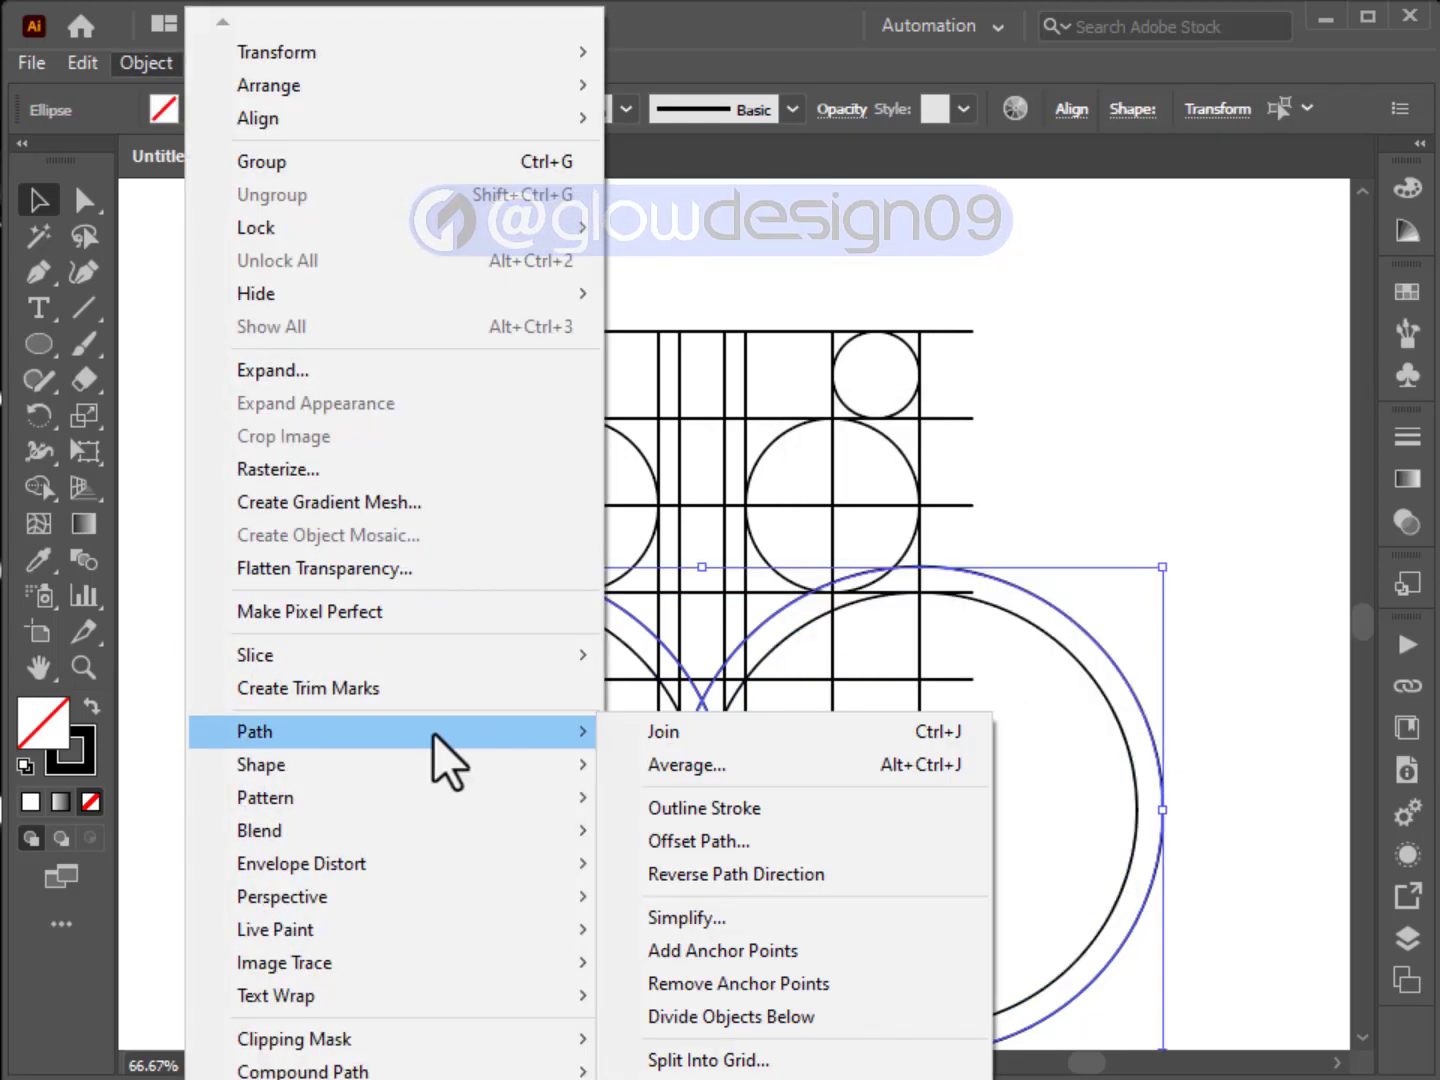
pyautogui.click(711, 838)
pyautogui.click(1019, 661)
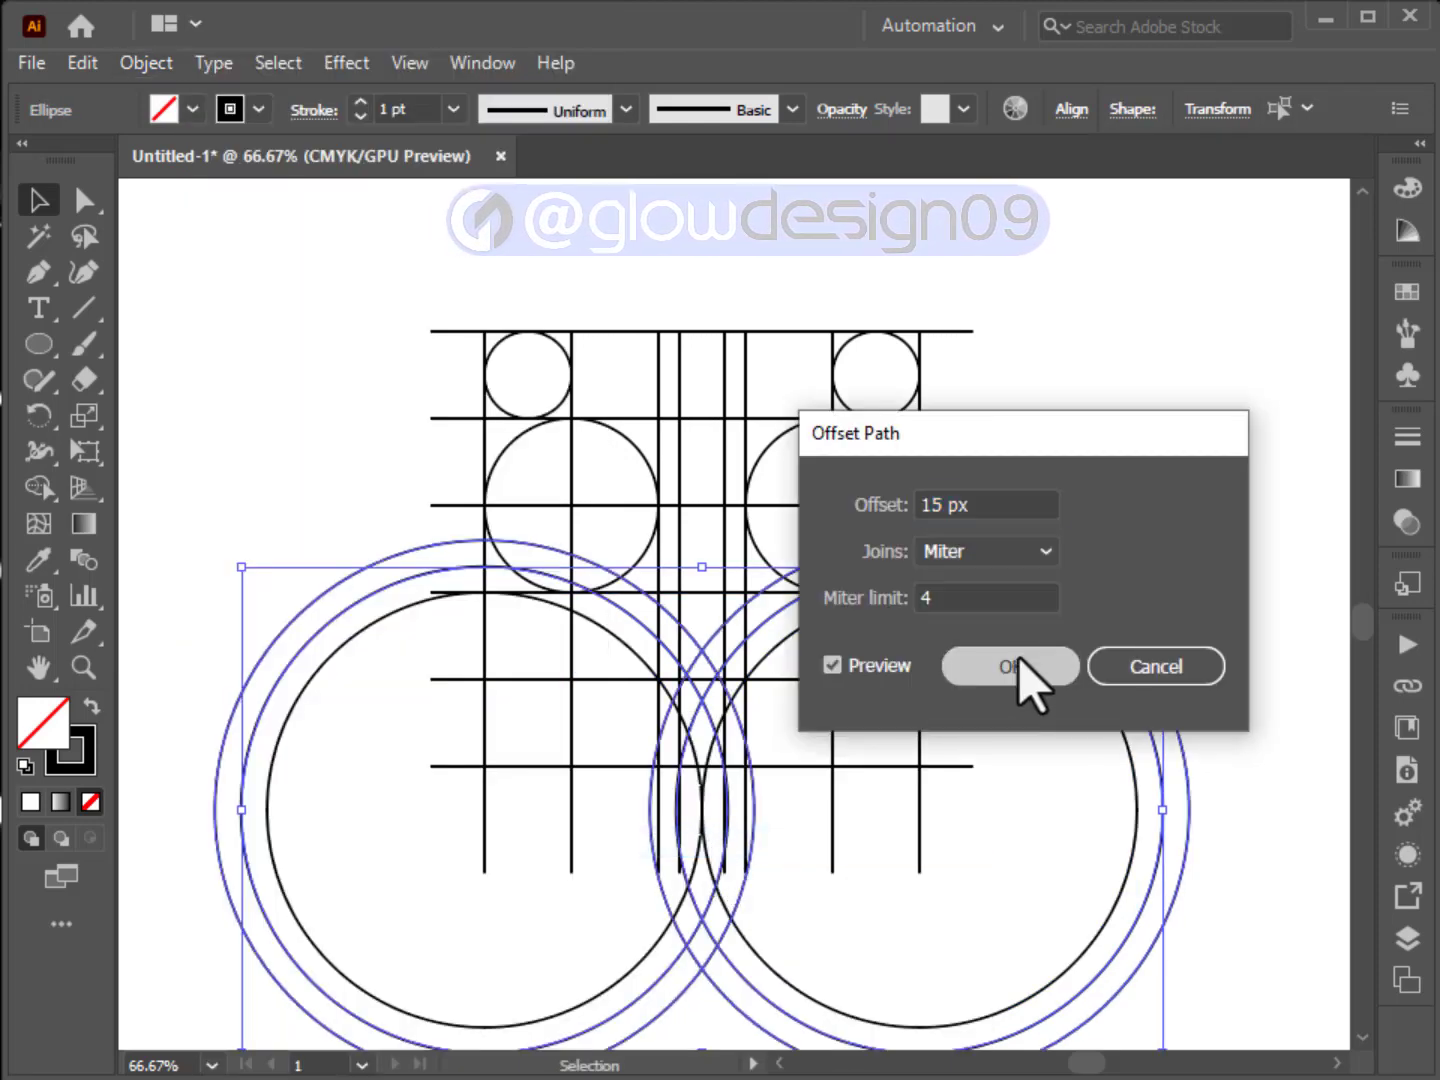
# Select the whole construction of lines and circles and set a black fill for shaping it with Shape Builder.
pyautogui.click(1130, 449)
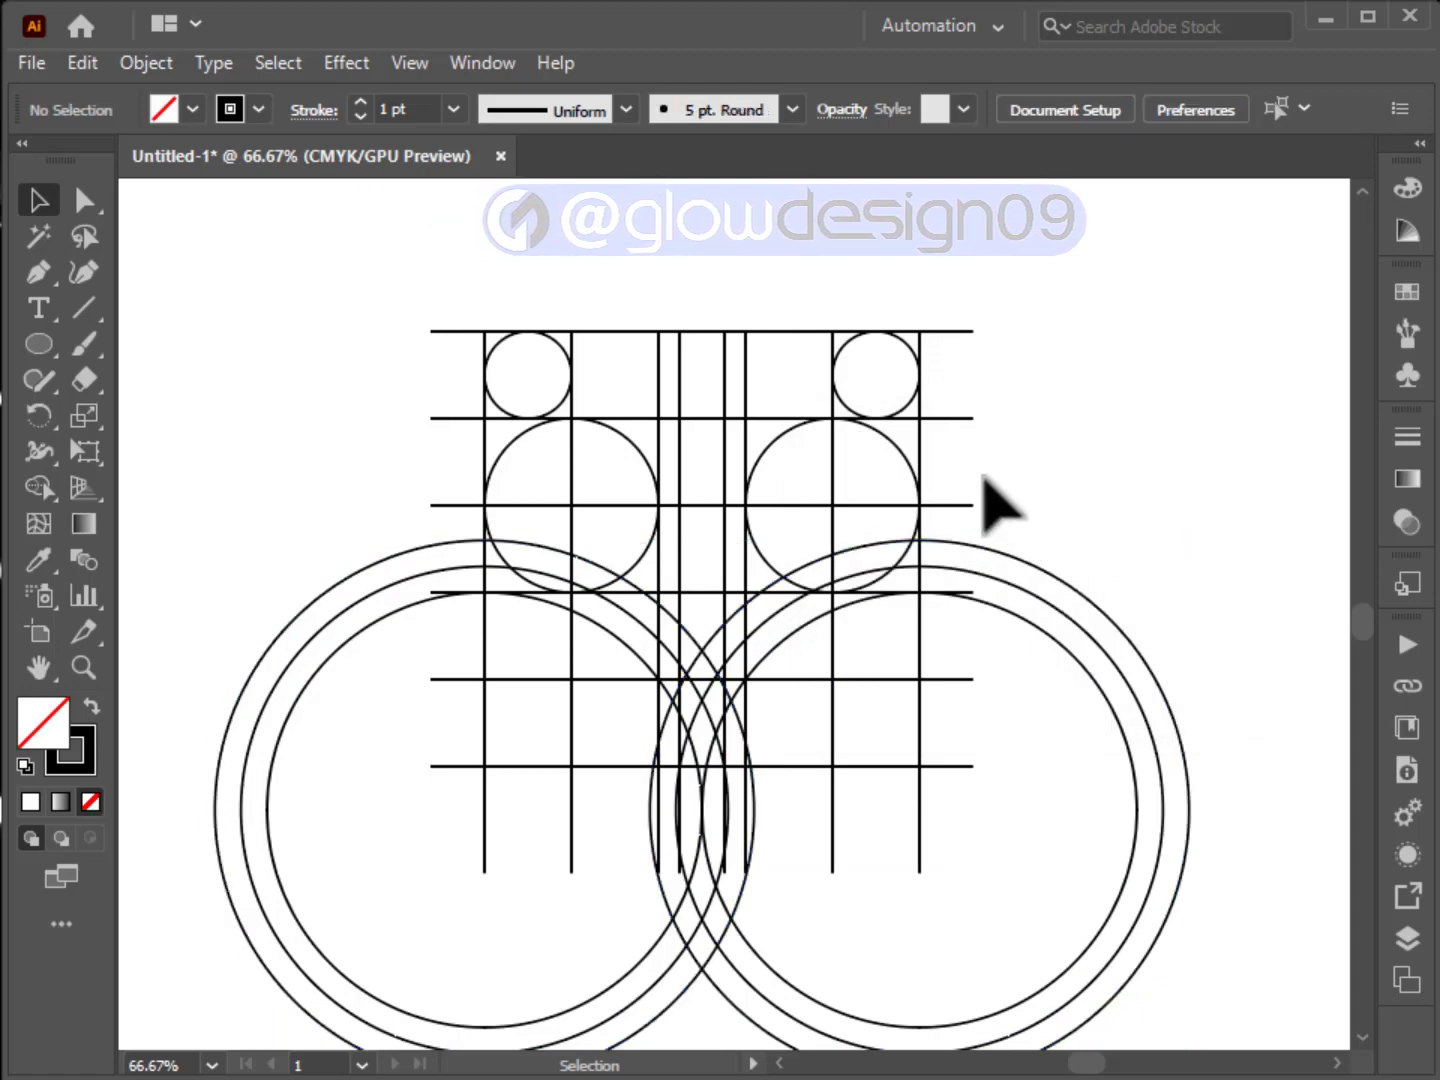
pyautogui.scroll(-1, 985, 480)
pyautogui.moveTo(1035, 450); pyautogui.dragTo(1010, 413)
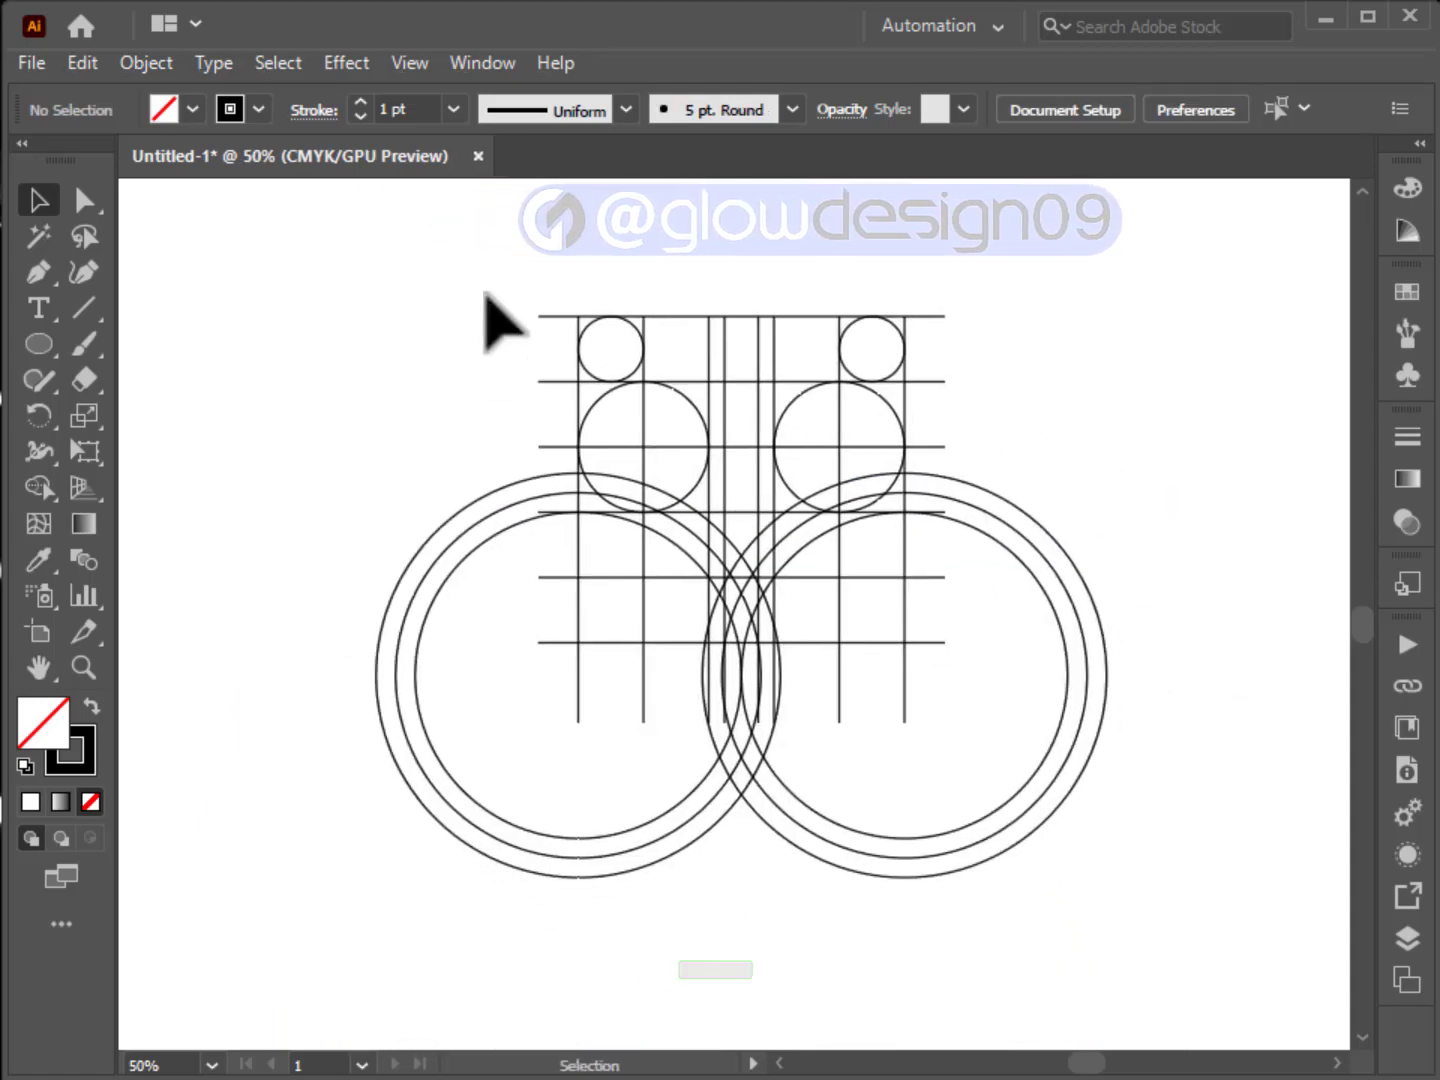
pyautogui.moveTo(486, 294); pyautogui.dragTo(974, 783)
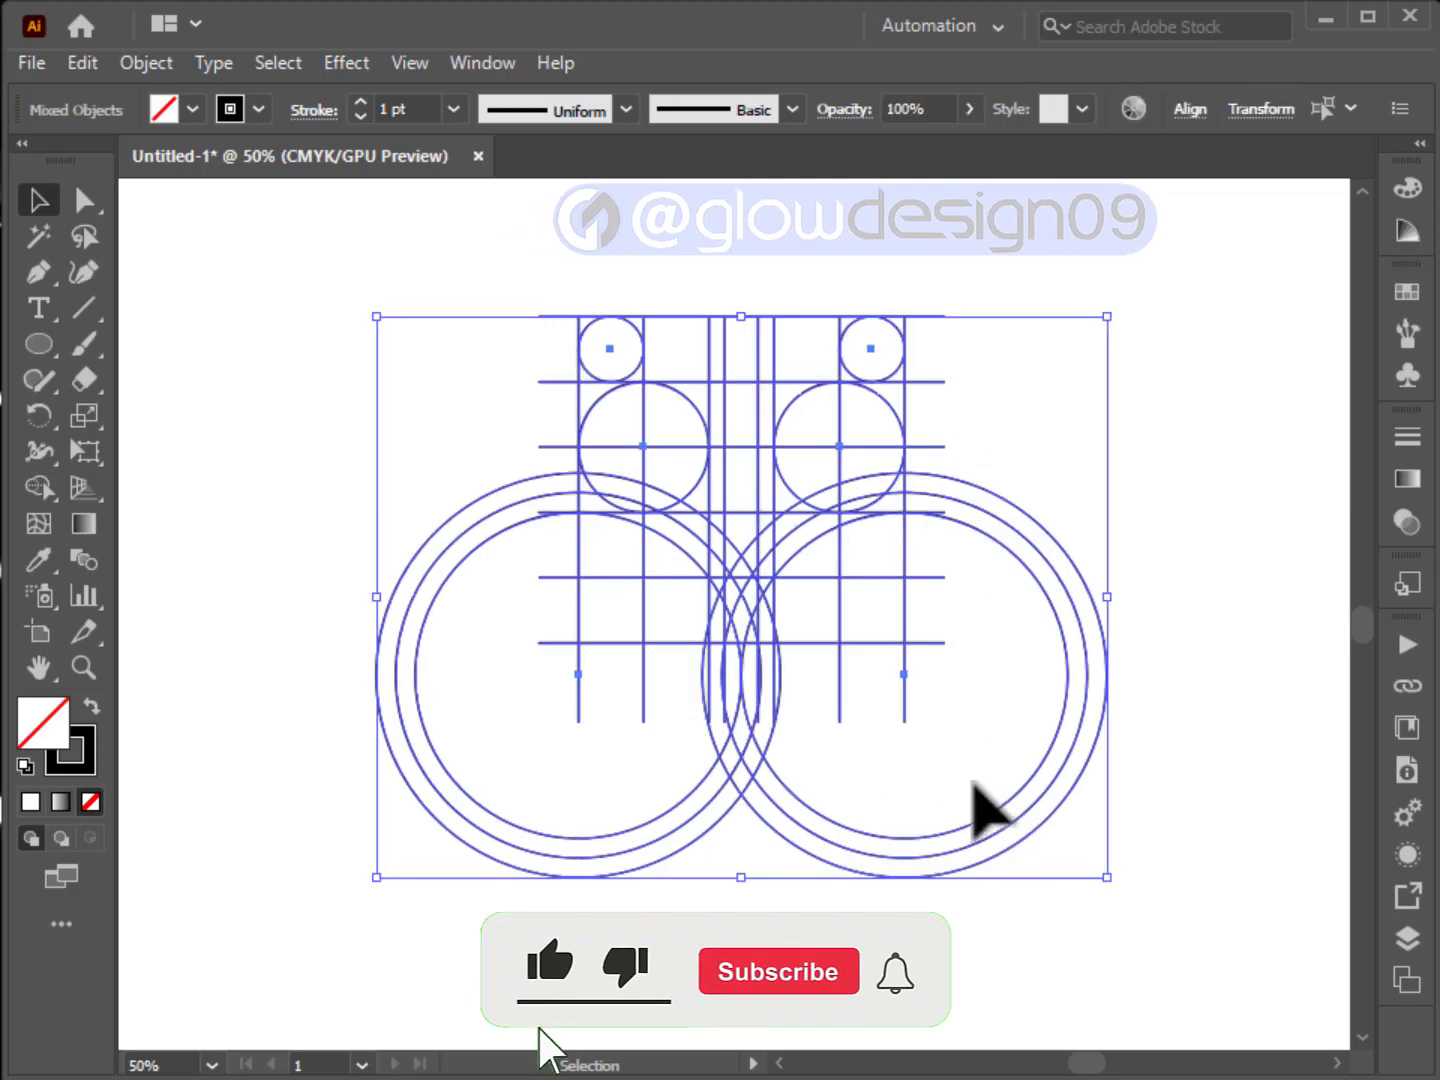
pyautogui.click(38, 487)
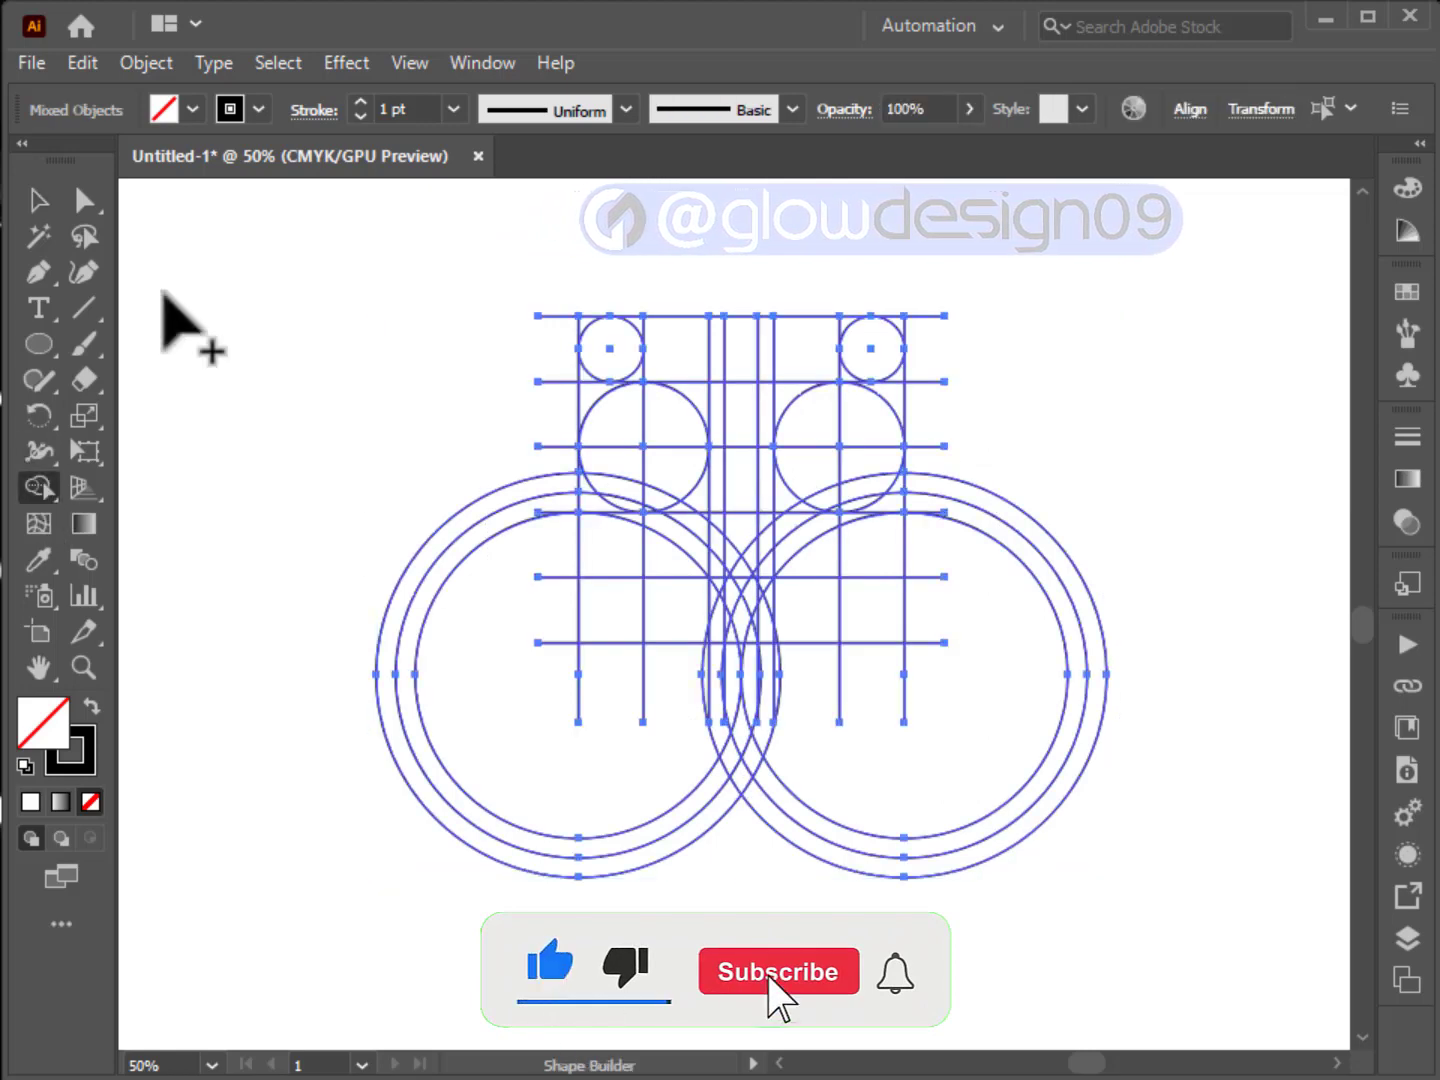
pyautogui.click(192, 112)
pyautogui.click(83, 162)
pyautogui.click(175, 400)
# Merge the regions between the small corner circles and the medium circles into one black top bar with rounded upper corners.
pyautogui.scroll(2, 678, 355)
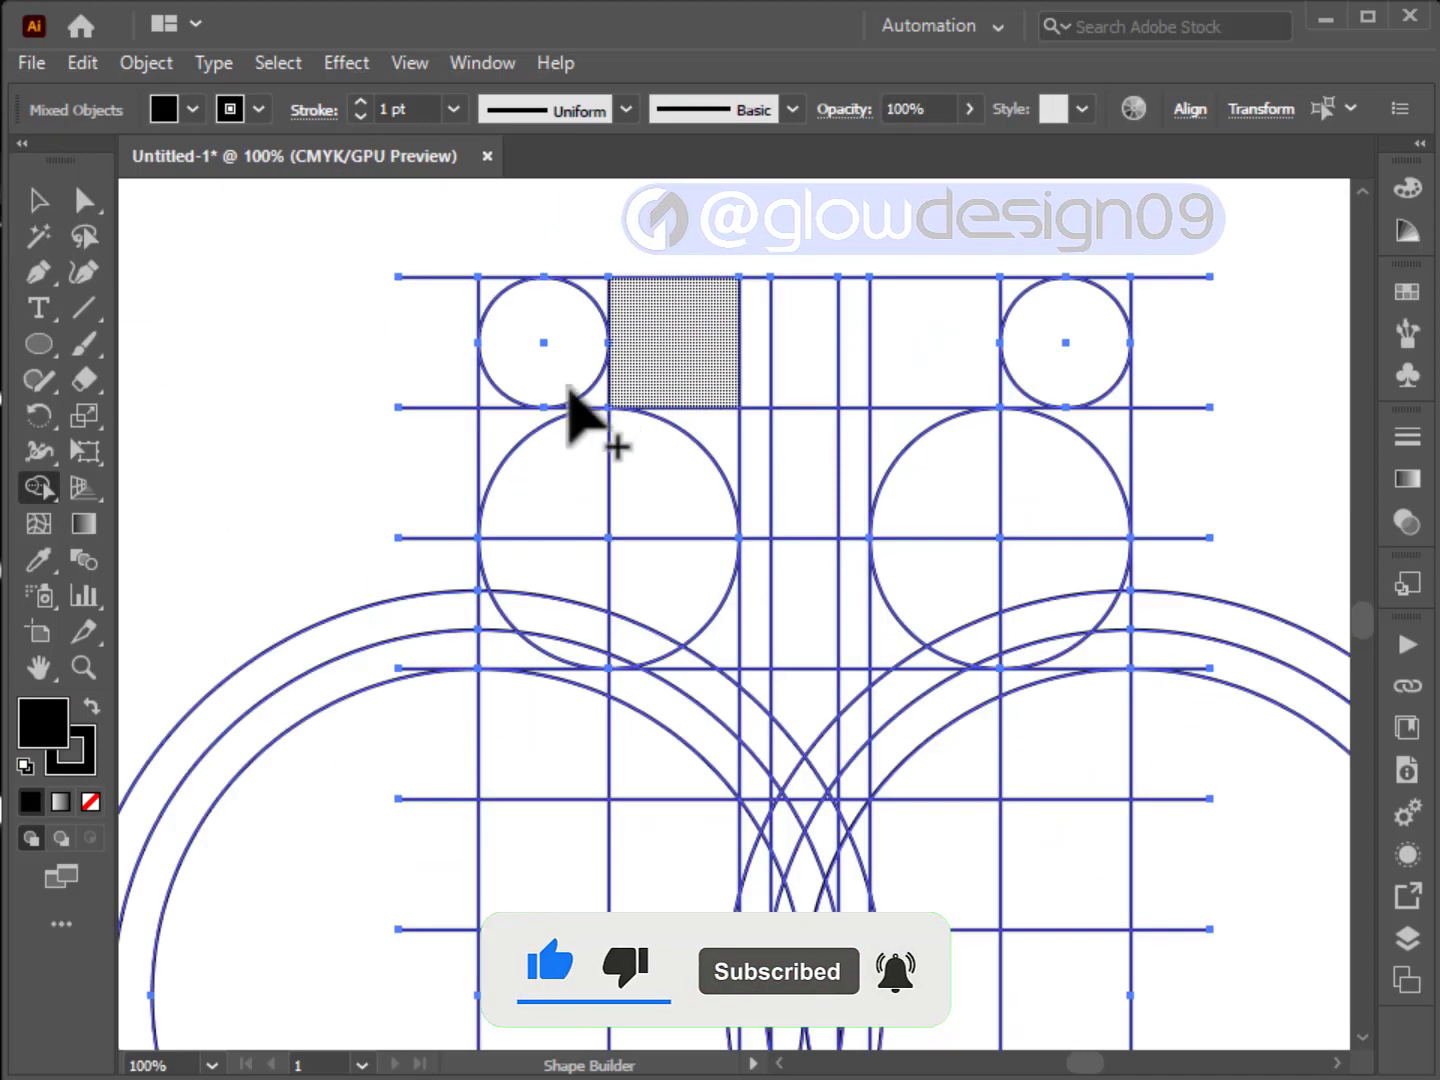
pyautogui.moveTo(509, 426)
pyautogui.mouseDown()
pyautogui.moveTo(548, 361)
pyautogui.moveTo(646, 342)
pyautogui.moveTo(961, 340)
pyautogui.moveTo(1102, 401)
pyautogui.mouseUp()
pyautogui.moveTo(1013, 404); pyautogui.dragTo(1010, 407)
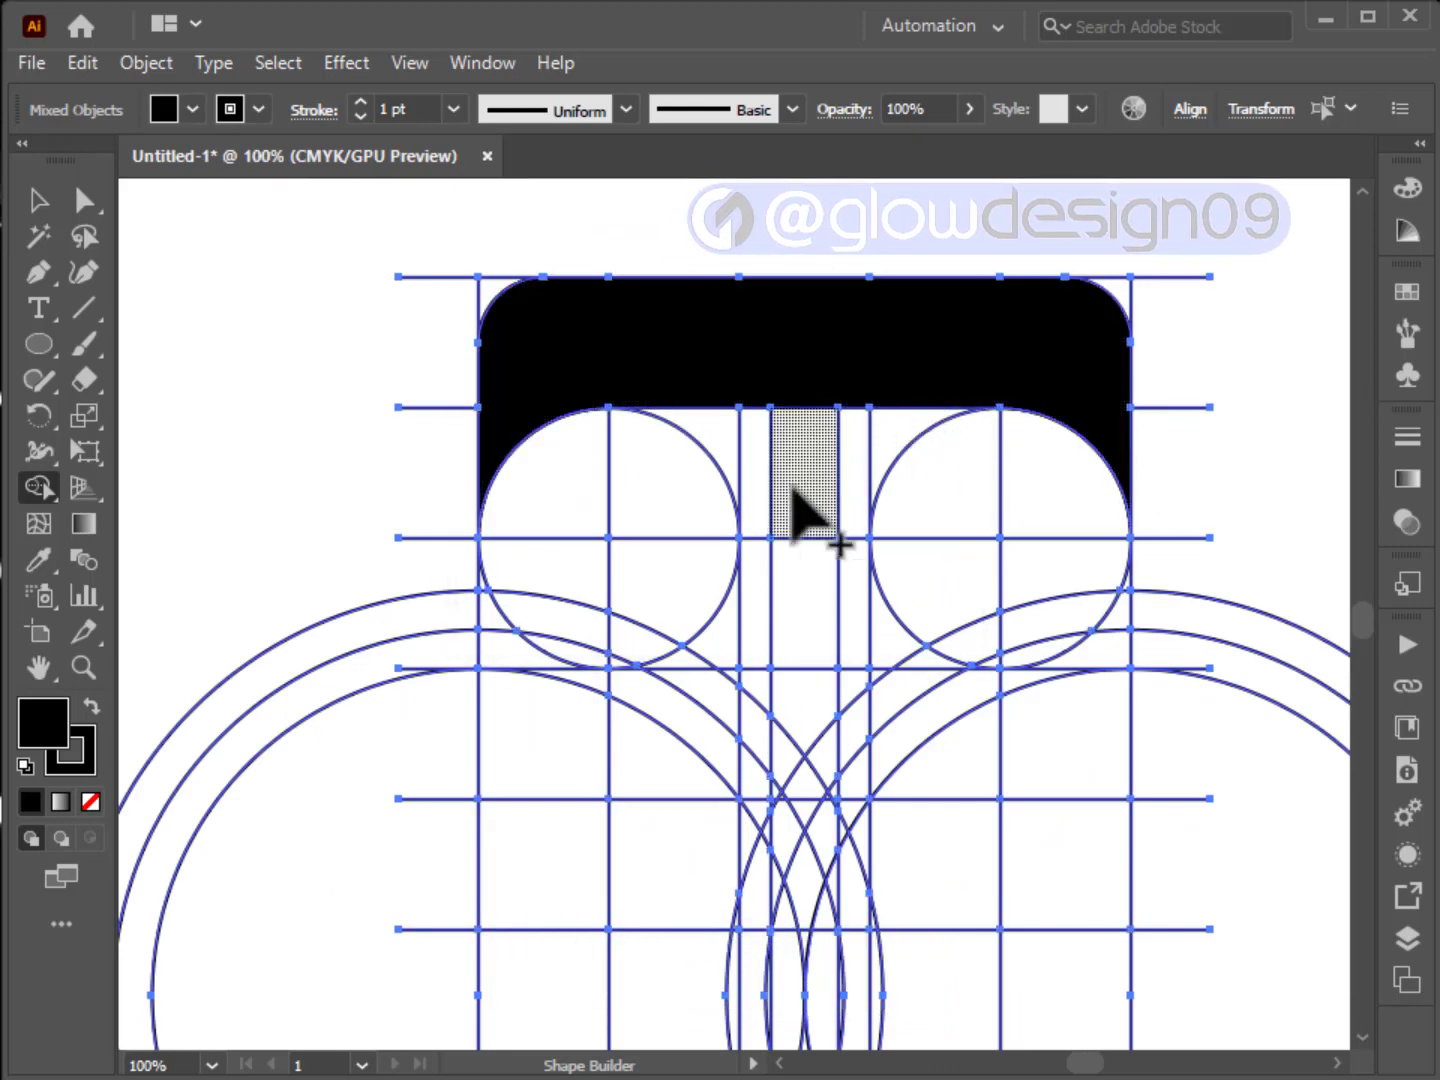
# Merge the regions between the two medium circles into a central stem ending in a point where the outermost large circles cross.
pyautogui.moveTo(713, 422)
pyautogui.mouseDown()
pyautogui.moveTo(819, 516)
pyautogui.moveTo(879, 448)
pyautogui.mouseUp()
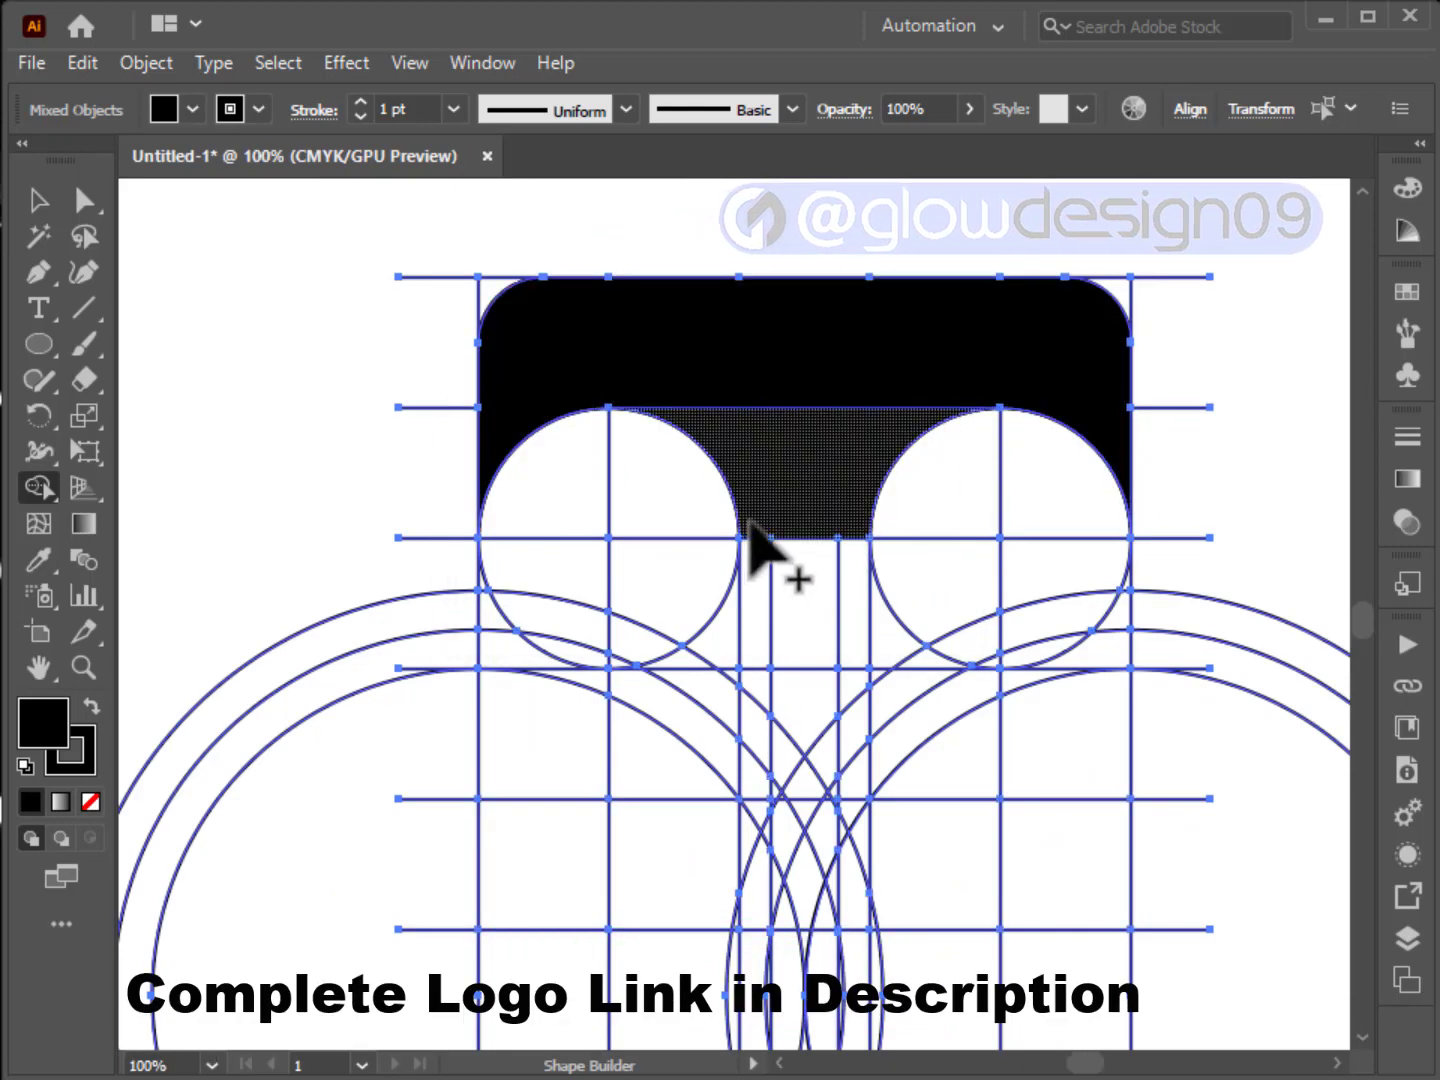
pyautogui.moveTo(752, 515)
pyautogui.mouseDown()
pyautogui.moveTo(769, 596)
pyautogui.moveTo(759, 653)
pyautogui.mouseUp()
pyautogui.moveTo(820, 715)
pyautogui.mouseDown()
pyautogui.moveTo(829, 669)
pyautogui.moveTo(770, 655)
pyautogui.mouseUp()
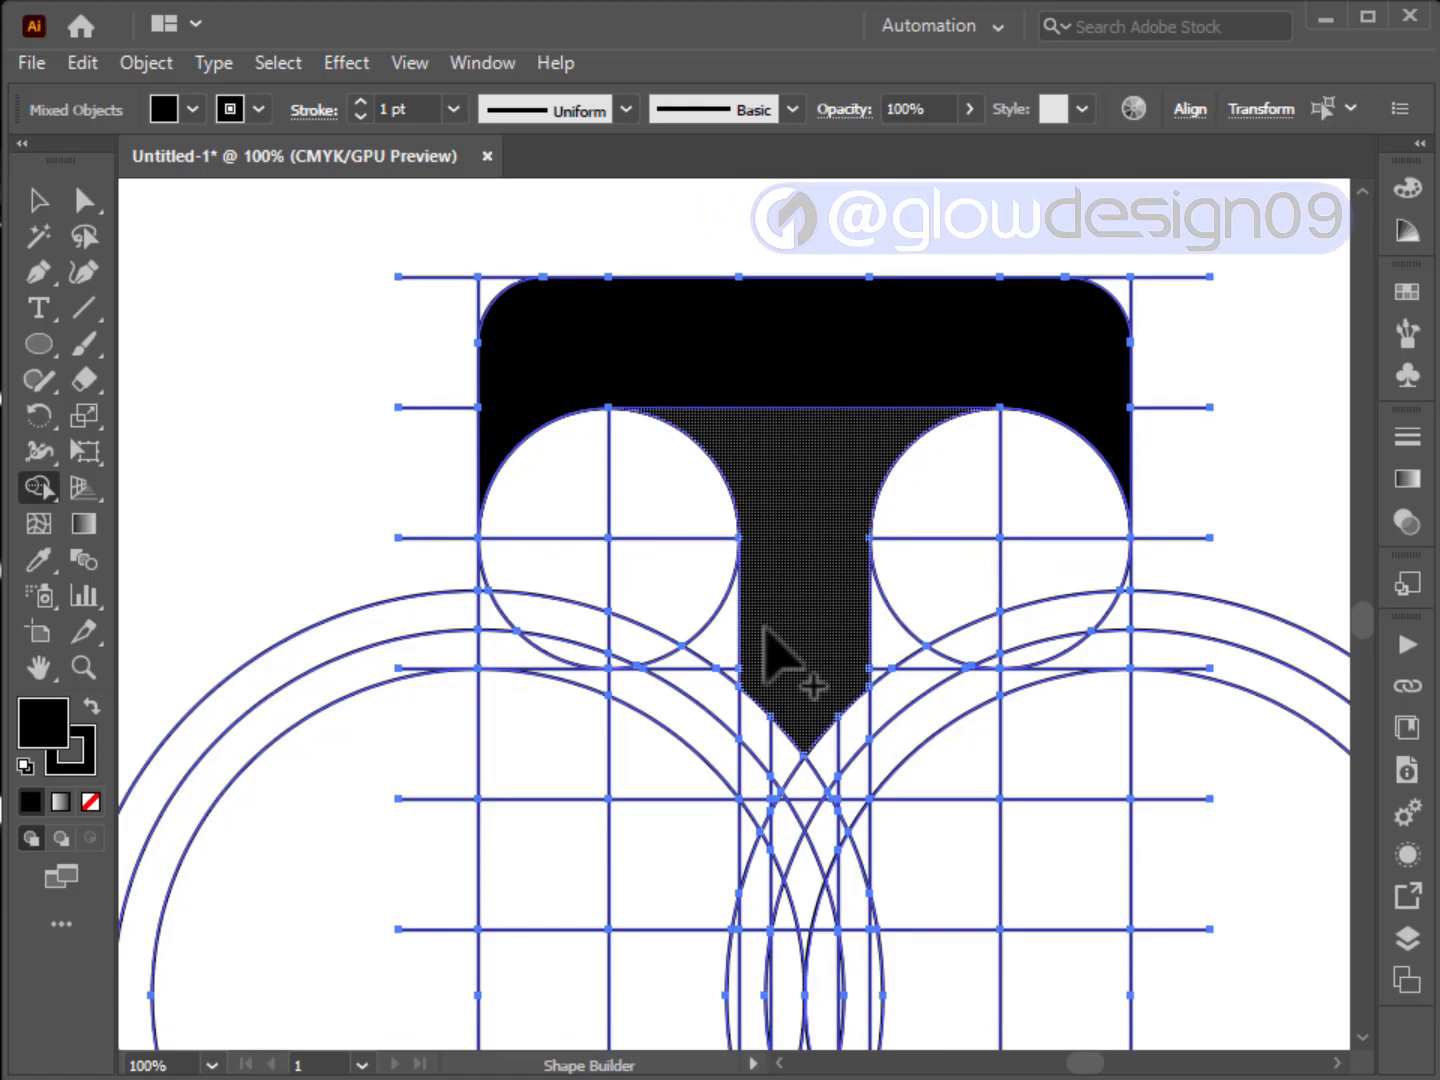
# Merge the left outer column with the band between the inner and middle large circles, ending at the left center line.
pyautogui.moveTo(550, 500)
pyautogui.mouseDown()
pyautogui.moveTo(561, 640)
pyautogui.moveTo(524, 588)
pyautogui.mouseUp()
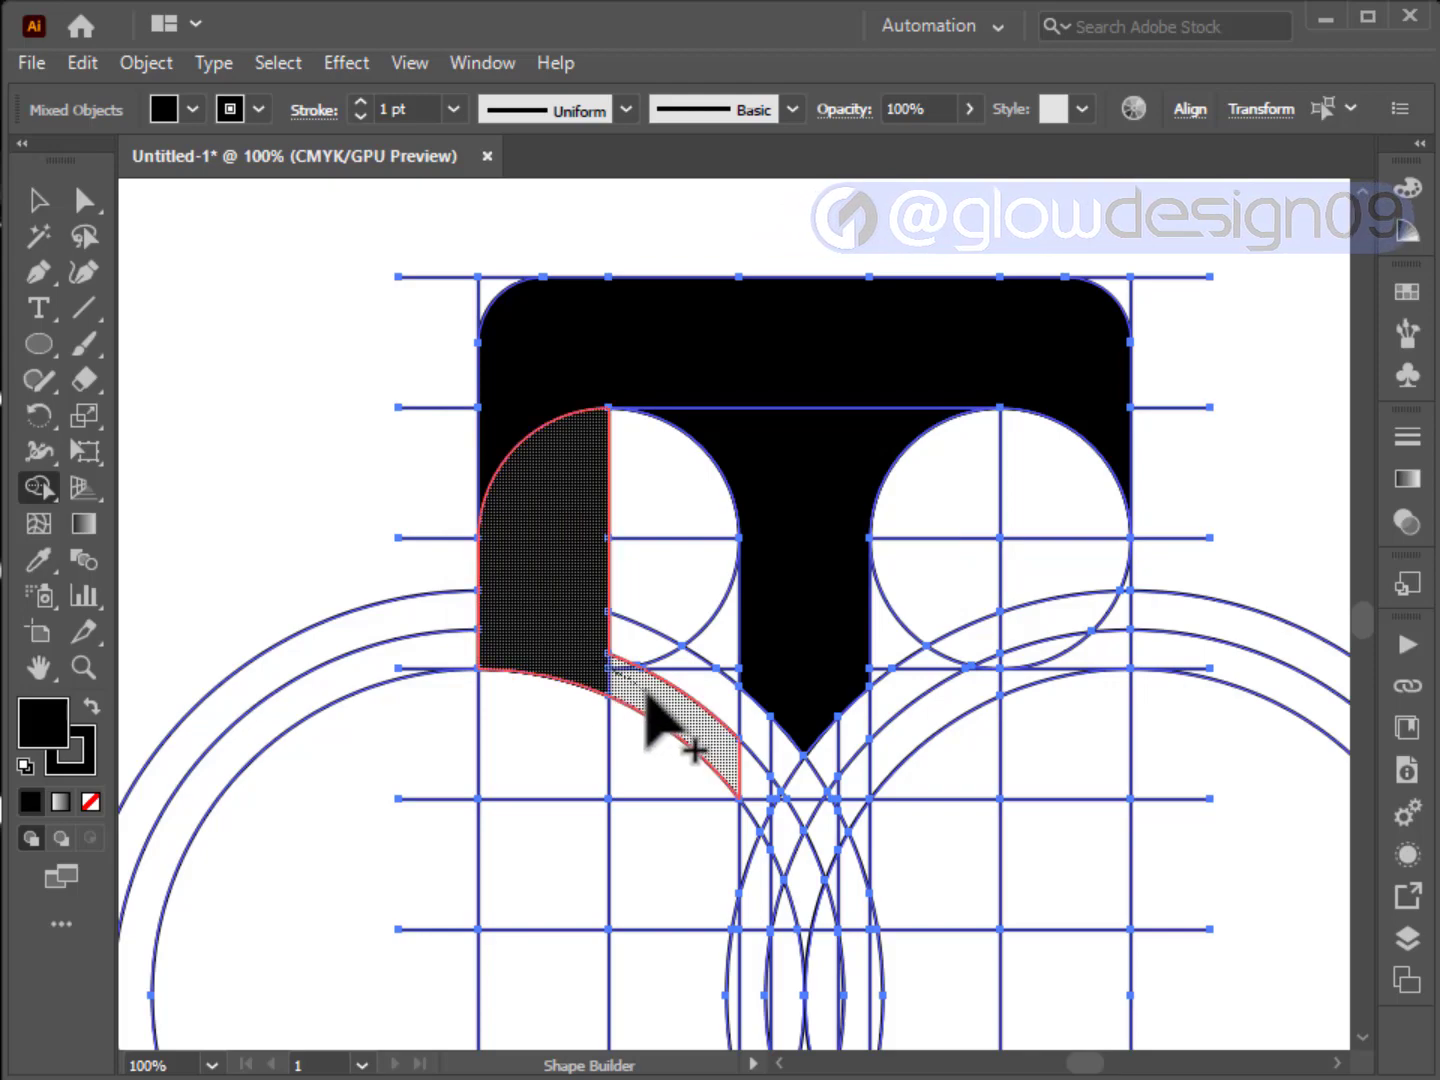
pyautogui.moveTo(645, 700); pyautogui.dragTo(770, 842)
pyautogui.scroll(4, 761, 829)
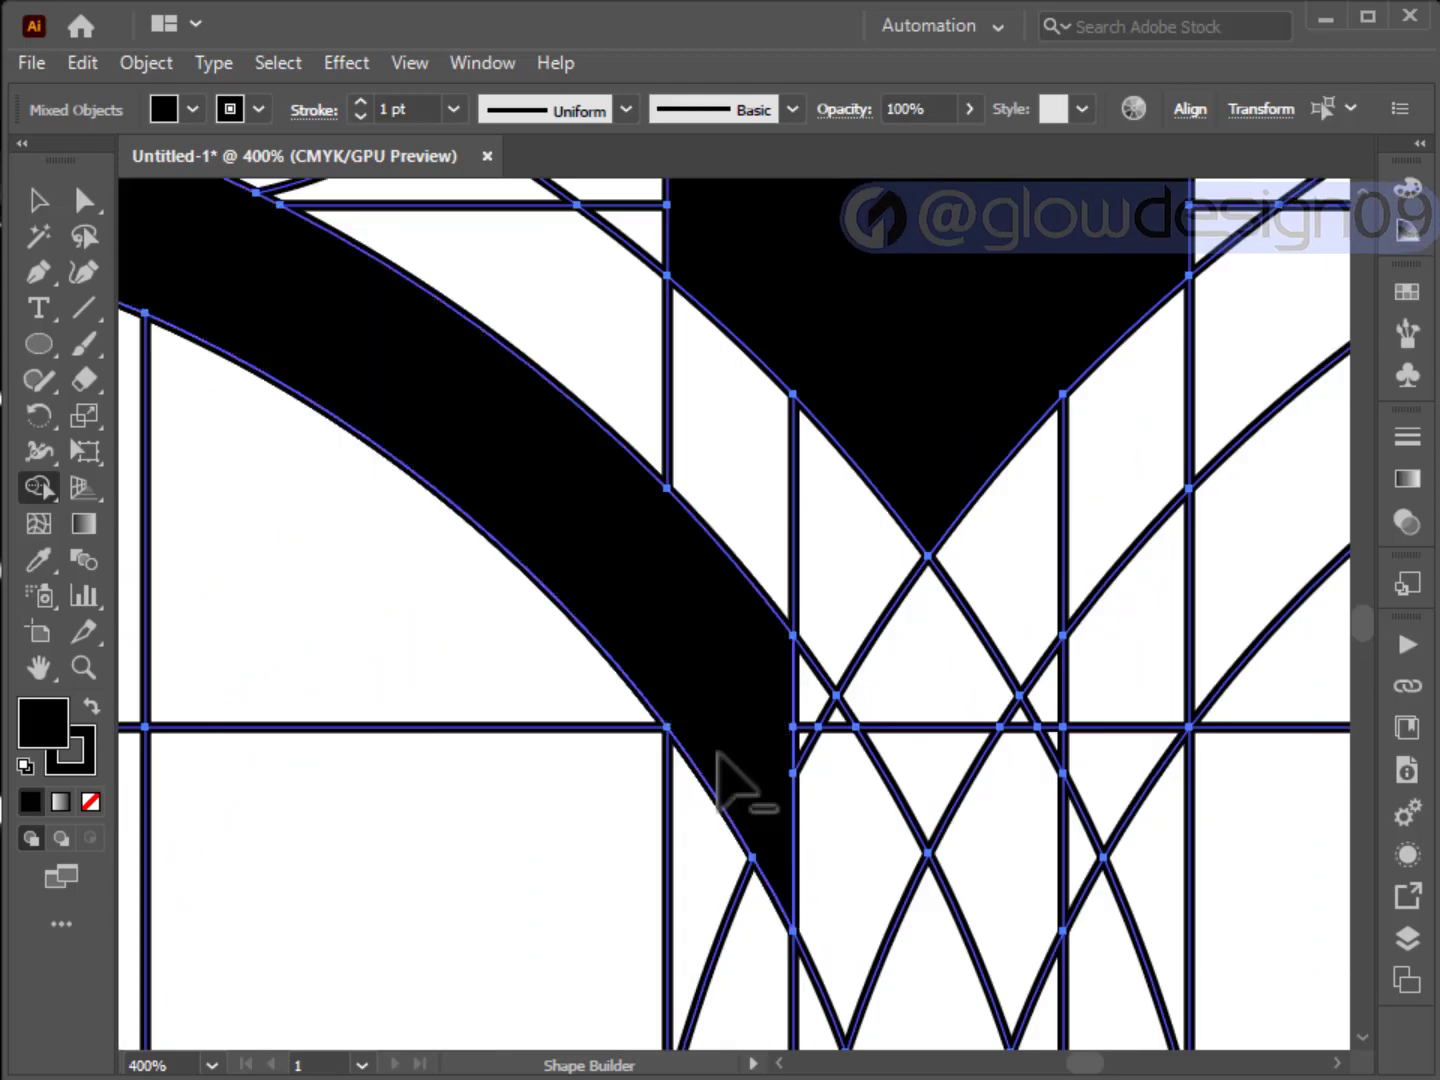
pyautogui.scroll(-1, 720, 755)
pyautogui.scroll(-2, 454, 580)
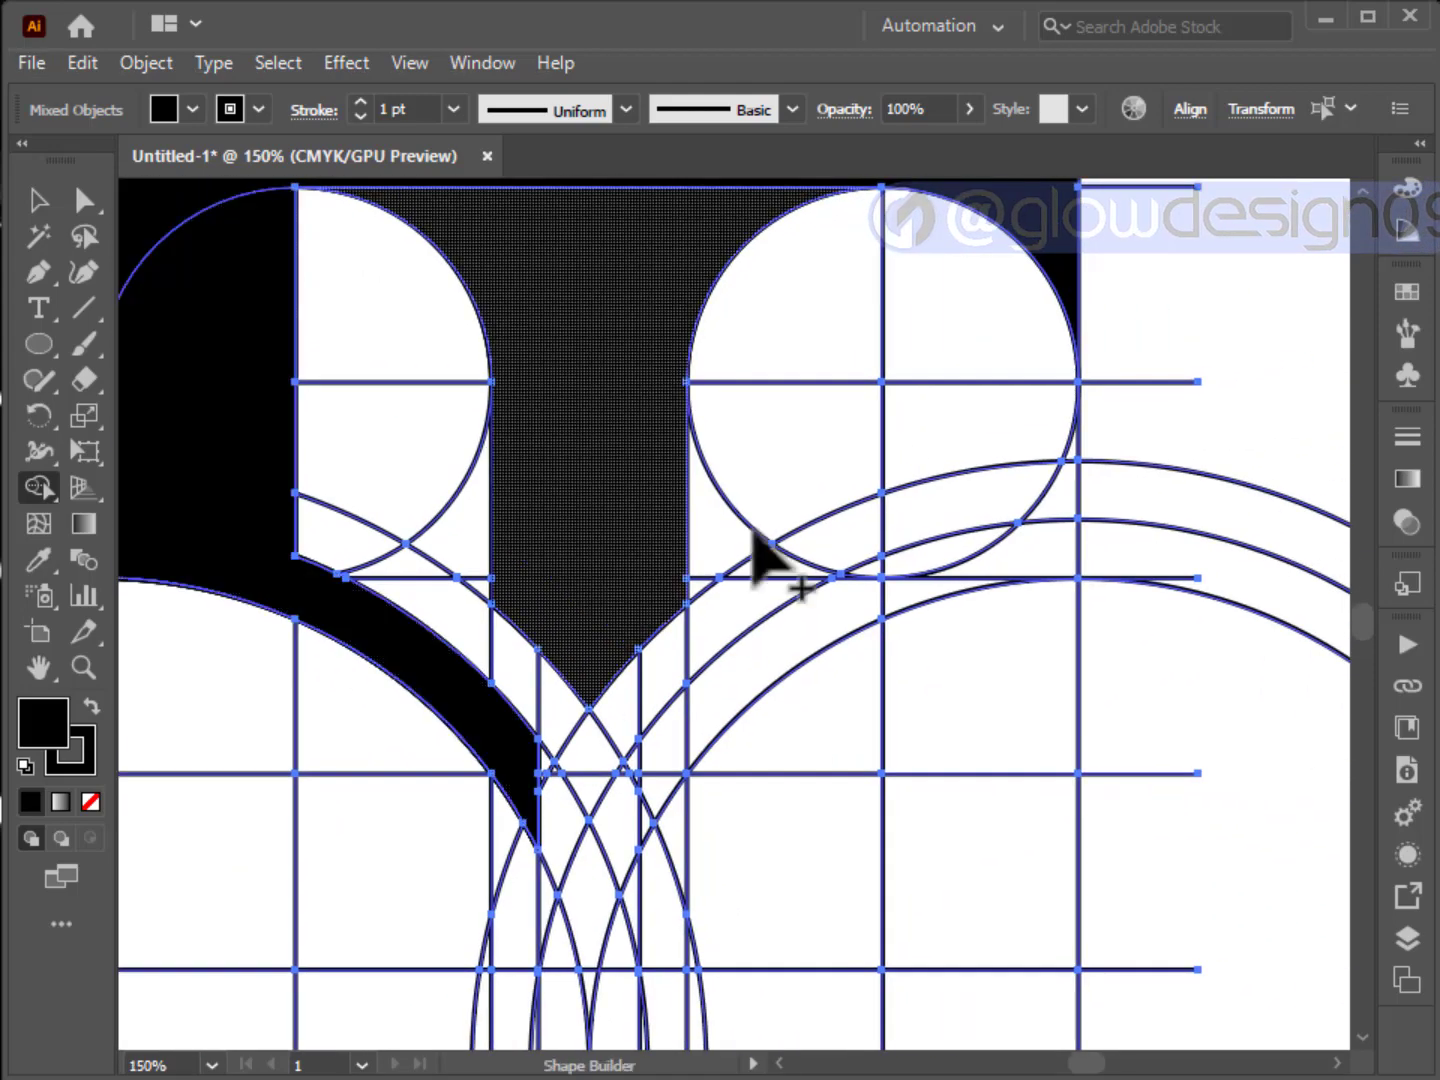
# Merge the matching right outer column and curved band into one black leg ending at the right center line, and deselect everything.
pyautogui.moveTo(945, 311); pyautogui.dragTo(988, 578)
pyautogui.moveTo(1068, 460); pyautogui.dragTo(1049, 481)
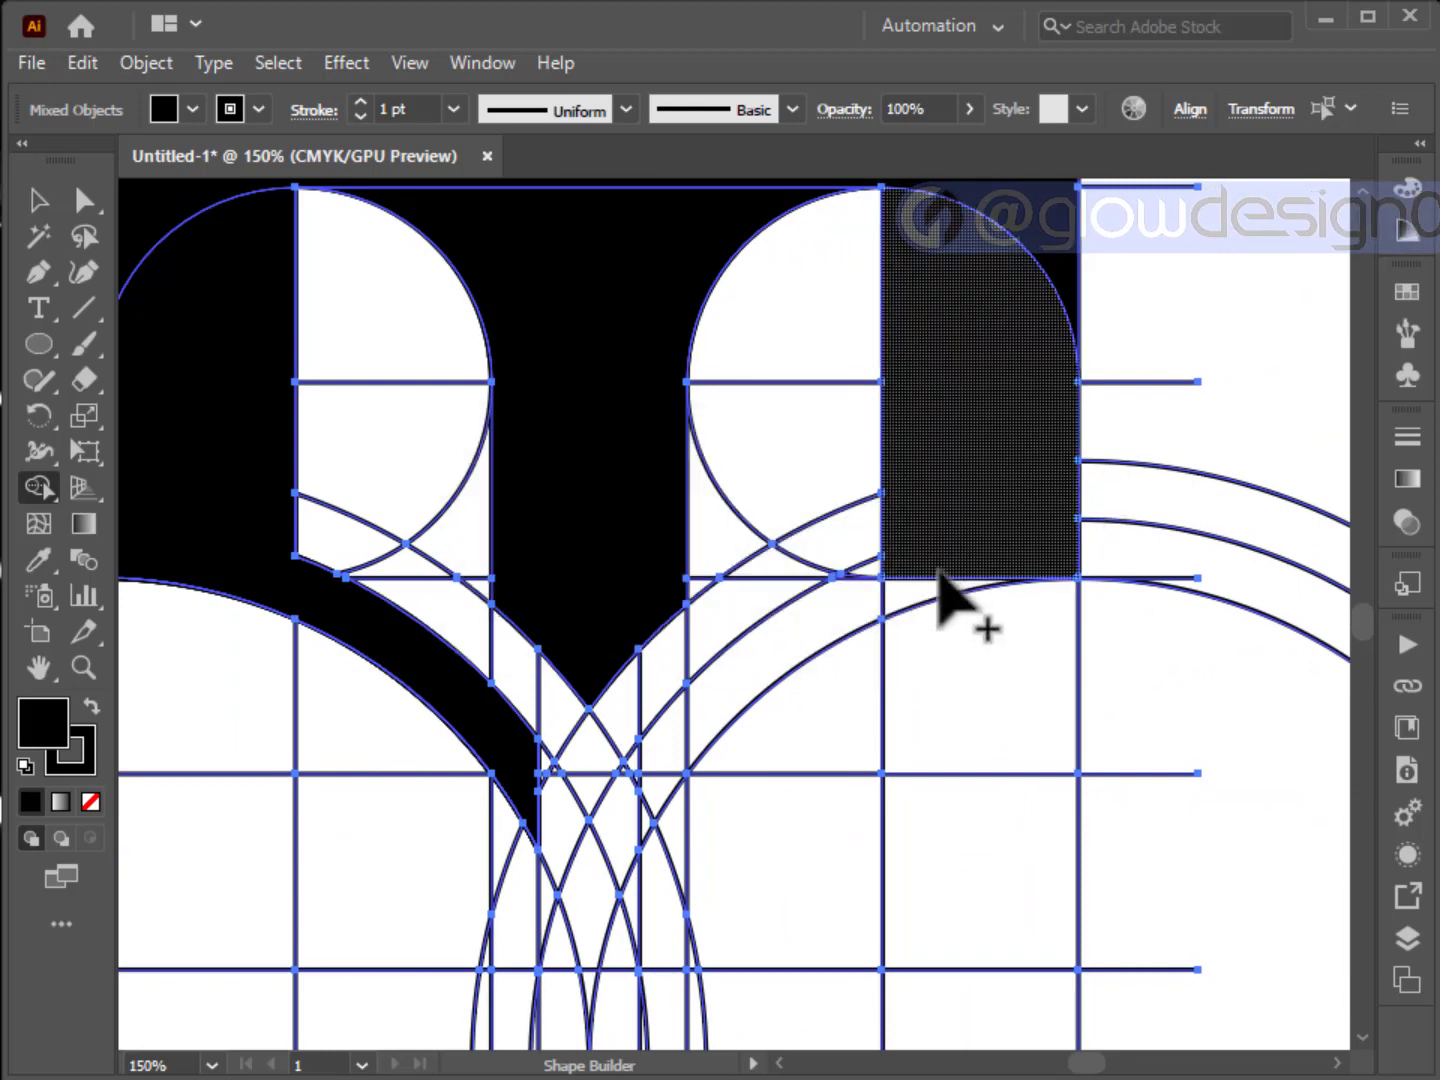
pyautogui.moveTo(904, 581)
pyautogui.mouseDown()
pyautogui.moveTo(715, 739)
pyautogui.moveTo(645, 821)
pyautogui.moveTo(714, 762)
pyautogui.mouseUp()
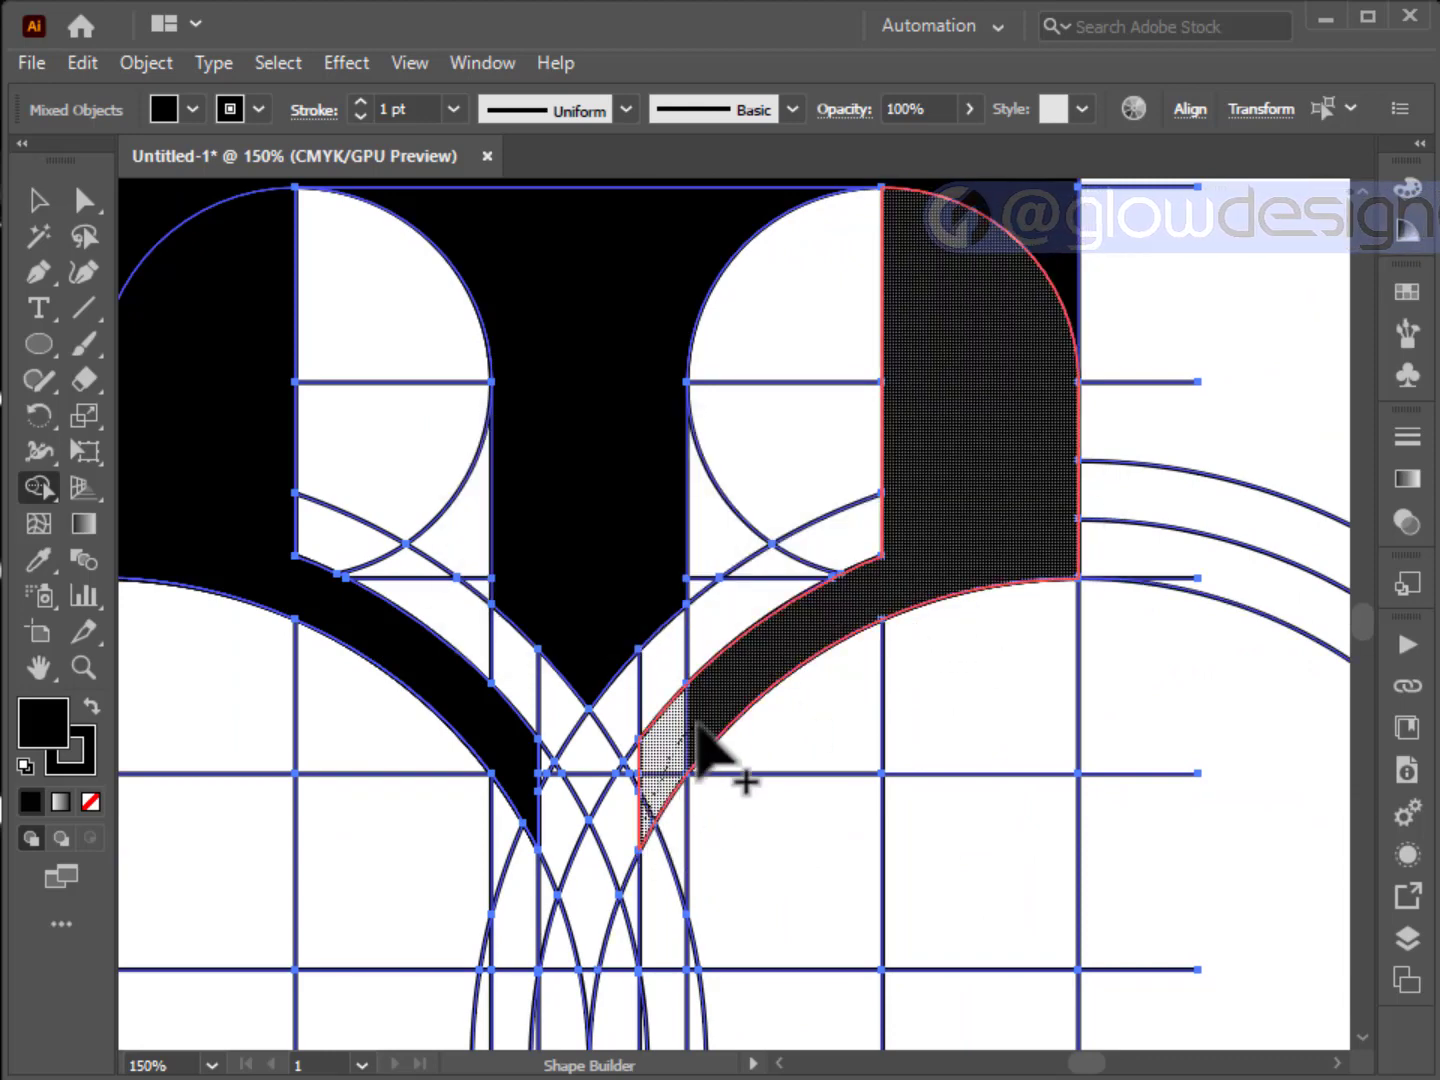
pyautogui.scroll(-2, 720, 761)
pyautogui.click(38, 201)
pyautogui.click(410, 325)
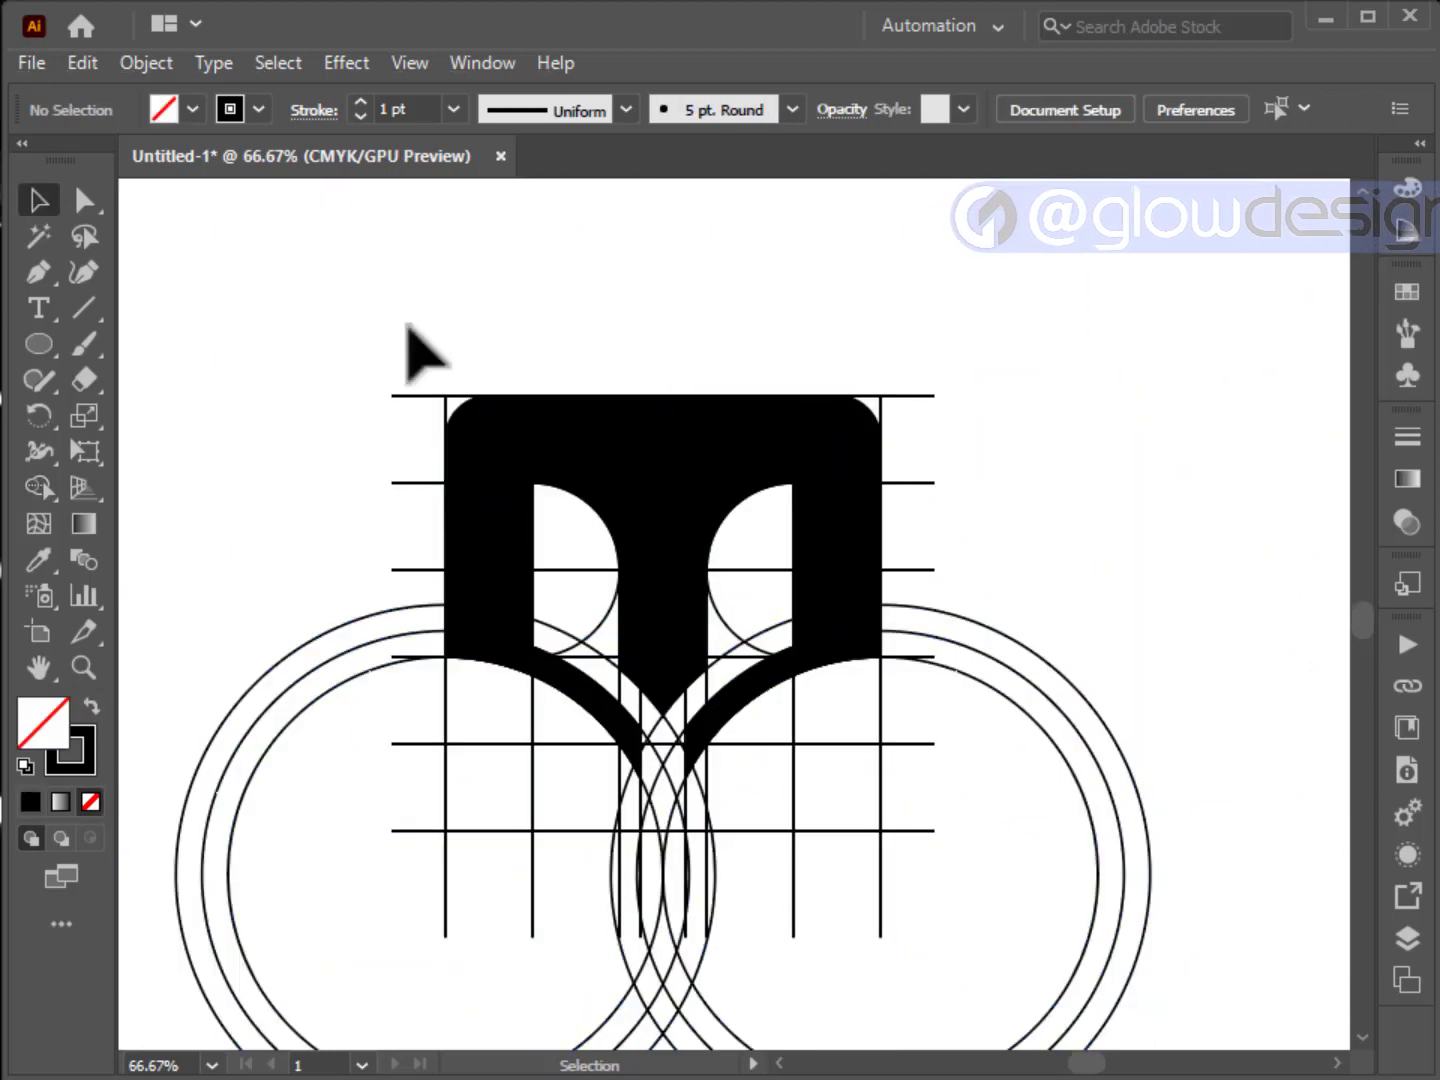
# Ungroup the group that holds the black top bar and the vertical grid lines.
pyautogui.click(628, 475)
pyautogui.hotkey('ctrl', 'a')
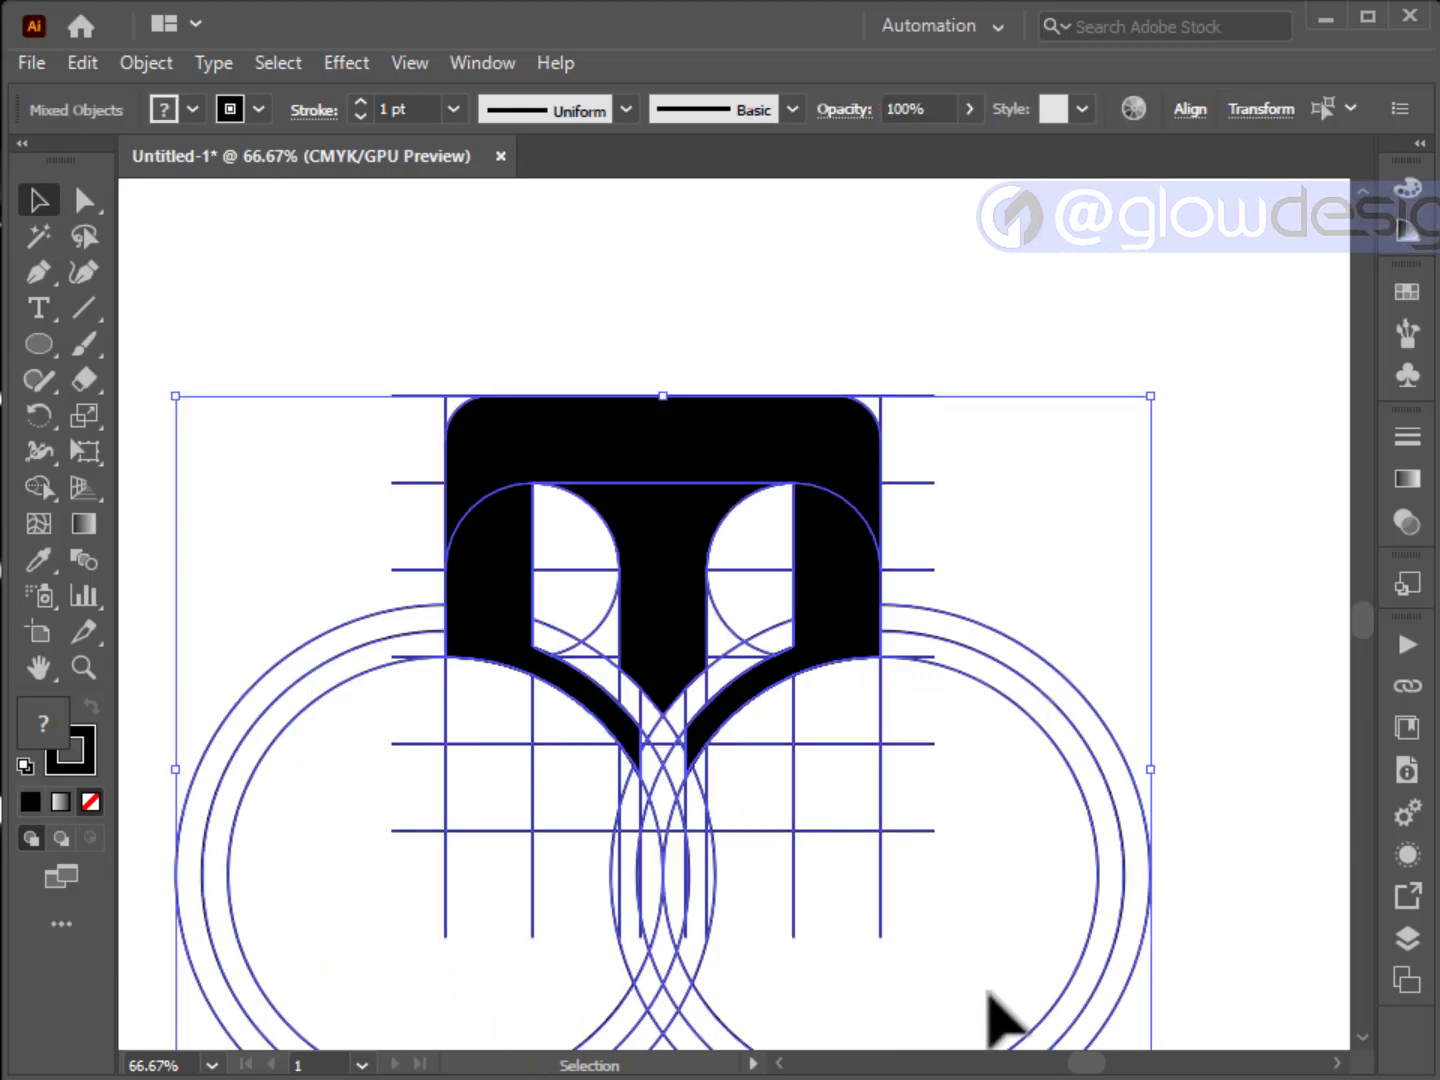
pyautogui.rightClick(787, 562)
pyautogui.click(824, 771)
pyautogui.hotkey('ctrl', 'shift', 'a')
pyautogui.rightClick(797, 461)
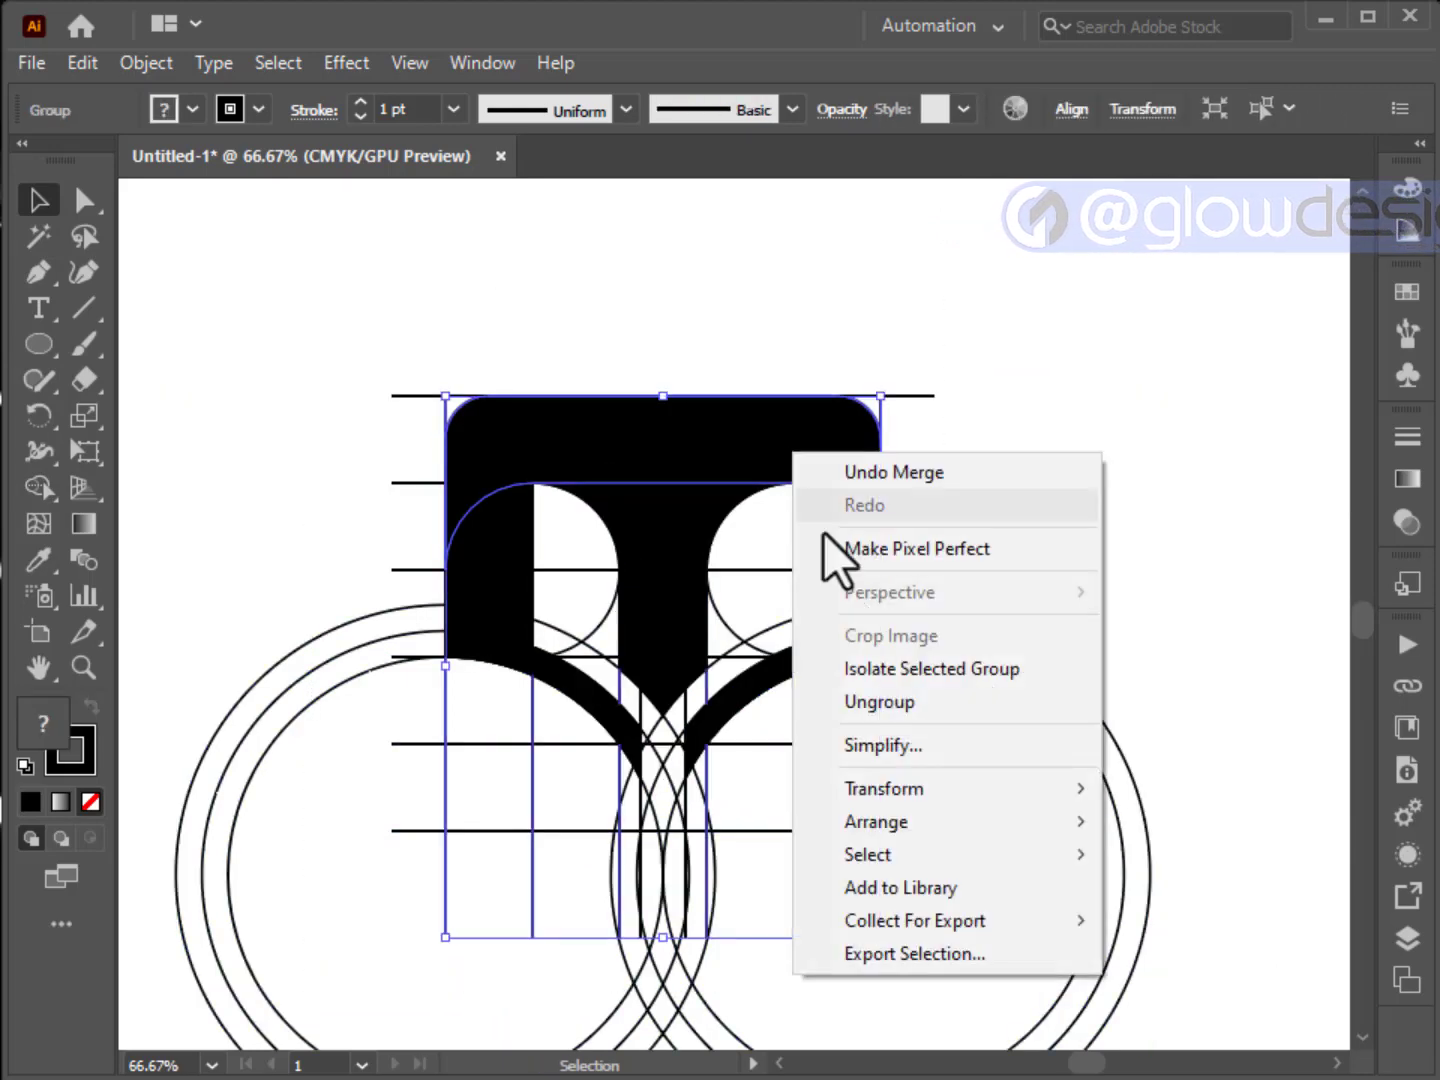
pyautogui.click(880, 705)
pyautogui.hotkey('ctrl', 'shift', 'a')
# Ungroup the group that holds the large circles and the two black side legs.
pyautogui.rightClick(825, 599)
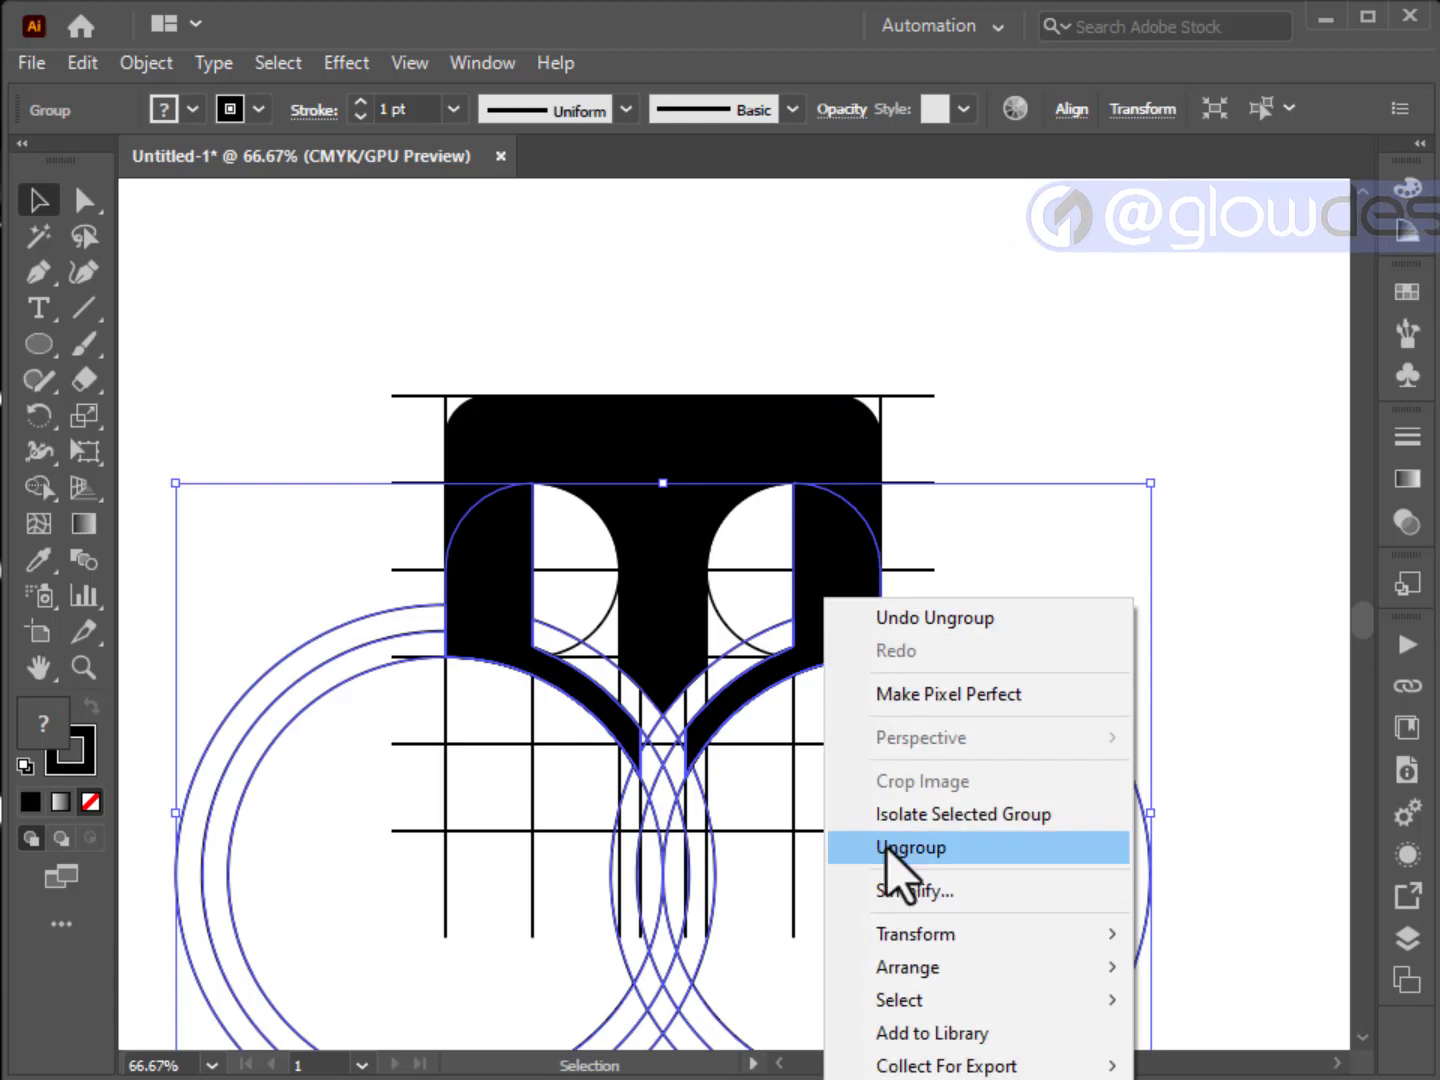
pyautogui.click(887, 849)
pyautogui.click(646, 622)
pyautogui.rightClick(466, 572)
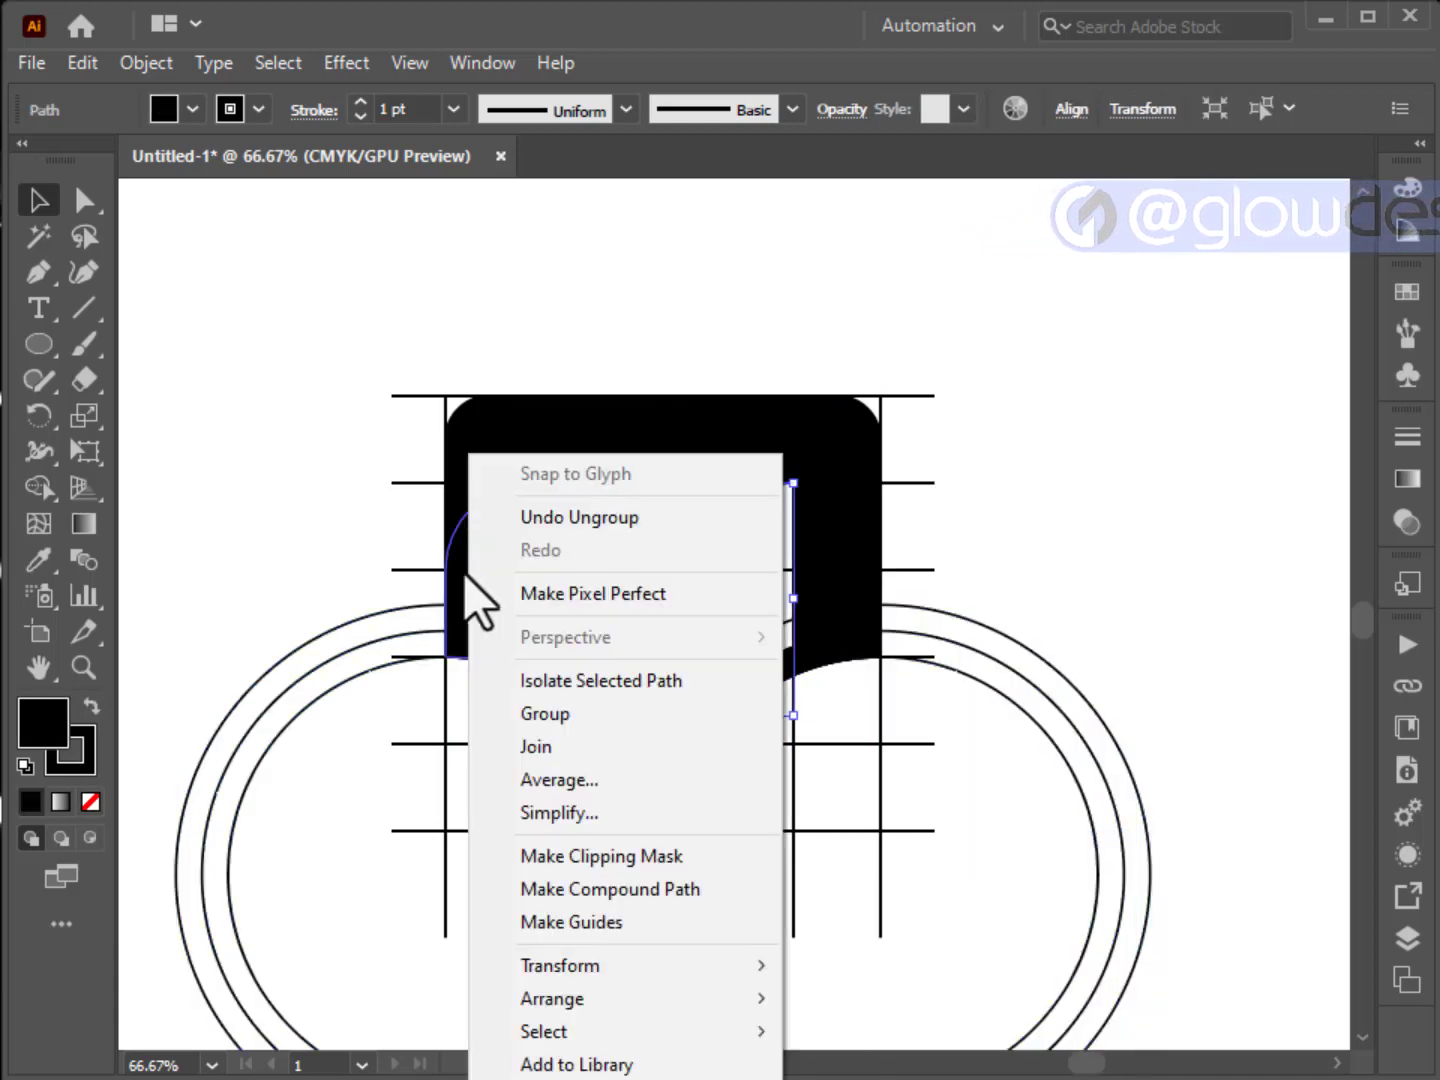
pyautogui.press('Escape')
# Move the black logo pieces to the right, clear of the grid, and delete all remaining construction lines and circles.
pyautogui.click(841, 617)
pyautogui.keyDown('shift'); pyautogui.click(583, 568); pyautogui.keyUp('shift')
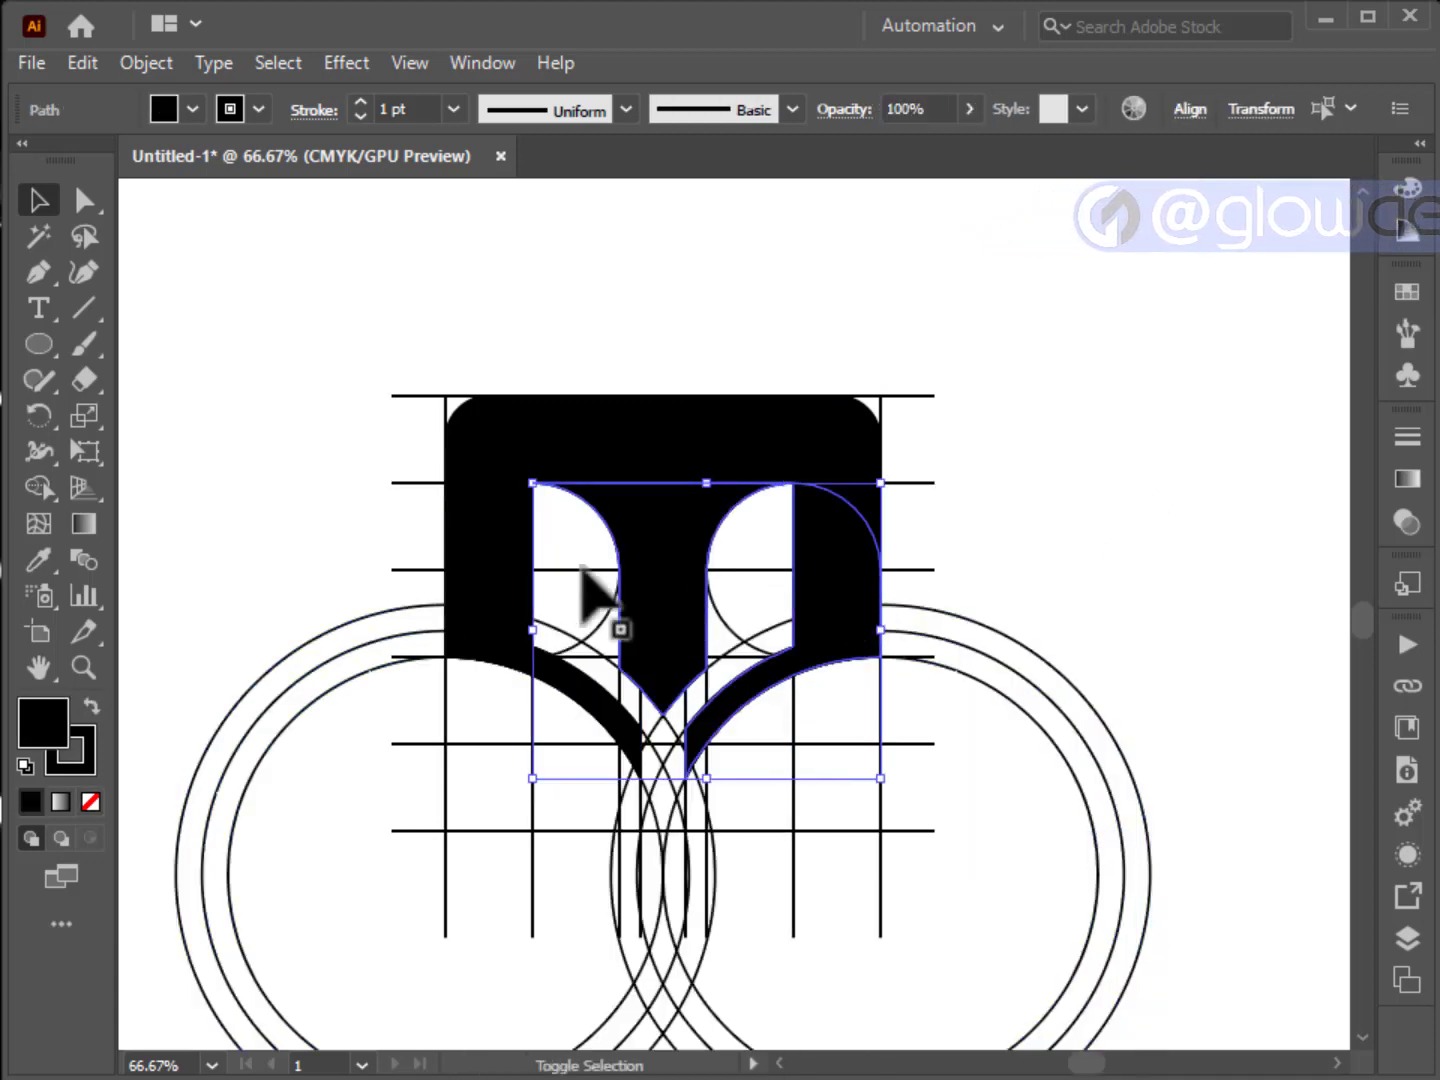
pyautogui.scroll(-3, 575, 485)
pyautogui.moveTo(571, 472); pyautogui.dragTo(990, 478)
pyautogui.click(869, 530)
pyautogui.moveTo(529, 563); pyautogui.dragTo(769, 728)
pyautogui.press('Delete')
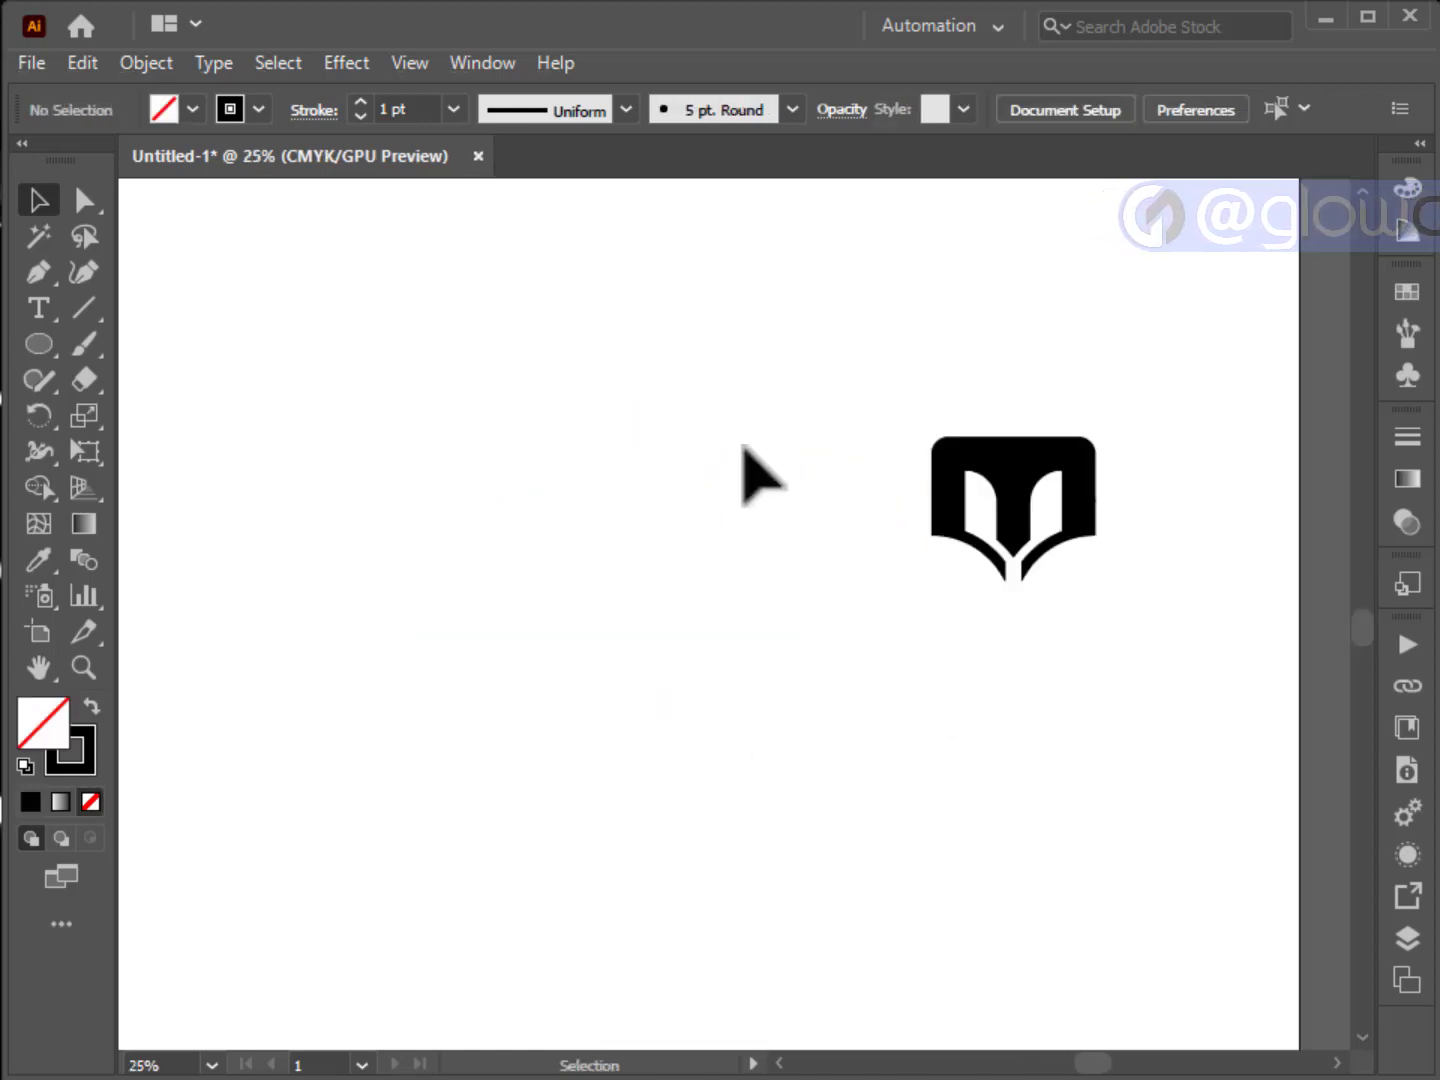
# Select all the black logo pieces and remove their stroke.
pyautogui.moveTo(1021, 527); pyautogui.dragTo(684, 522)
pyautogui.scroll(5, 720, 528)
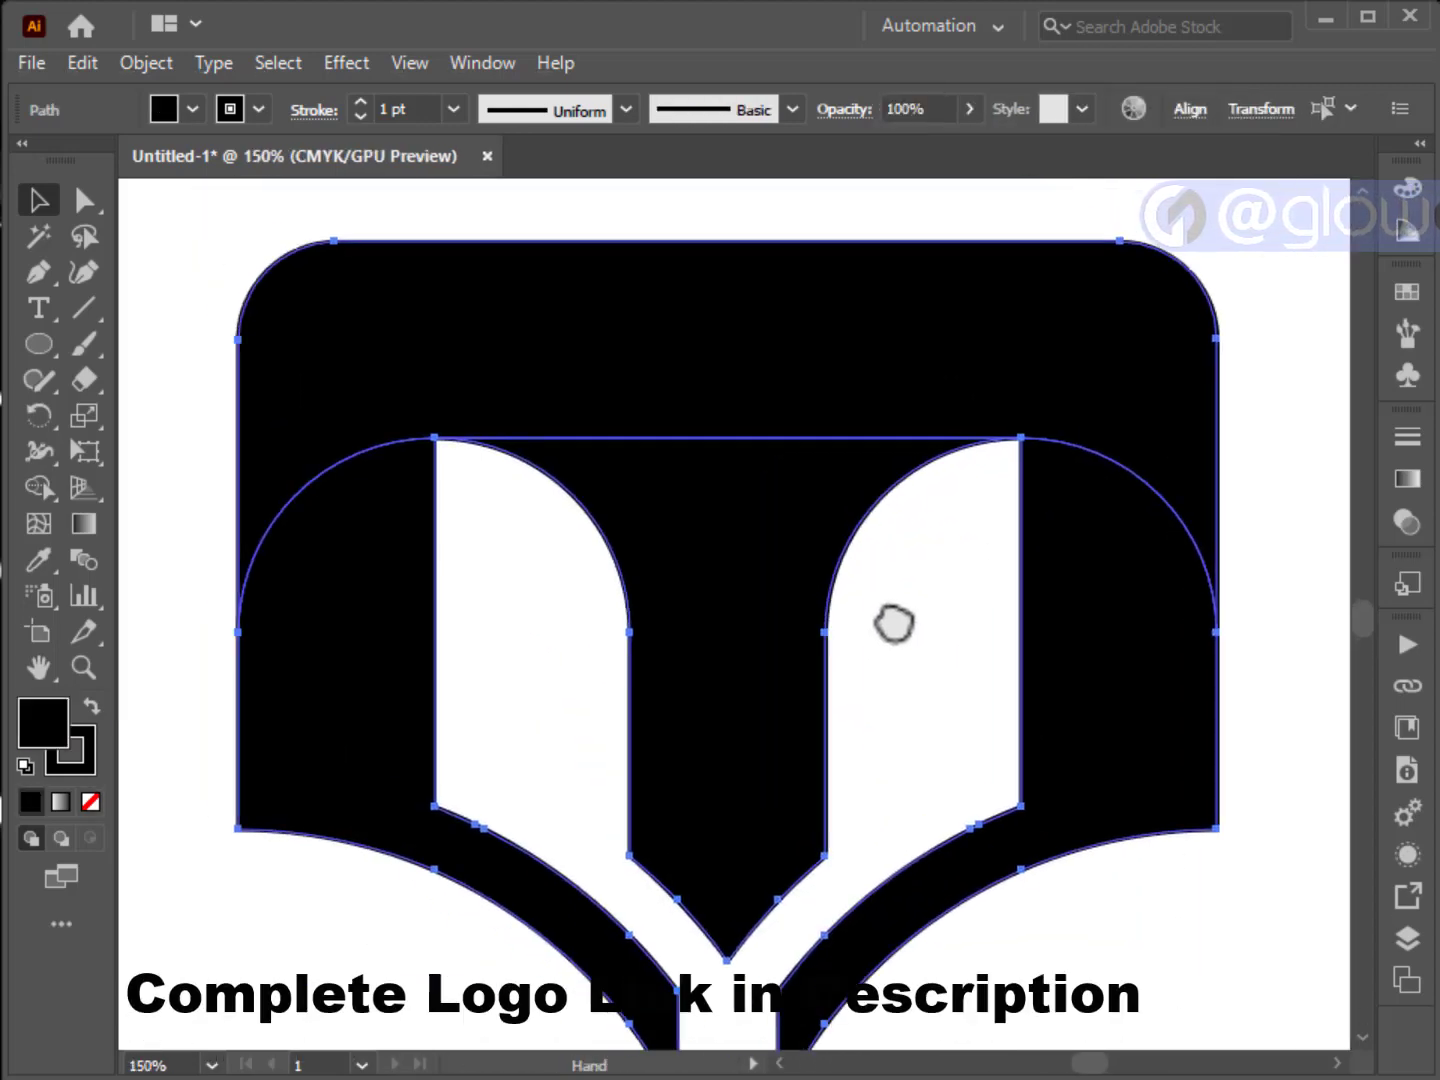
pyautogui.scroll(-1, 870, 605)
pyautogui.click(93, 741)
pyautogui.click(90, 803)
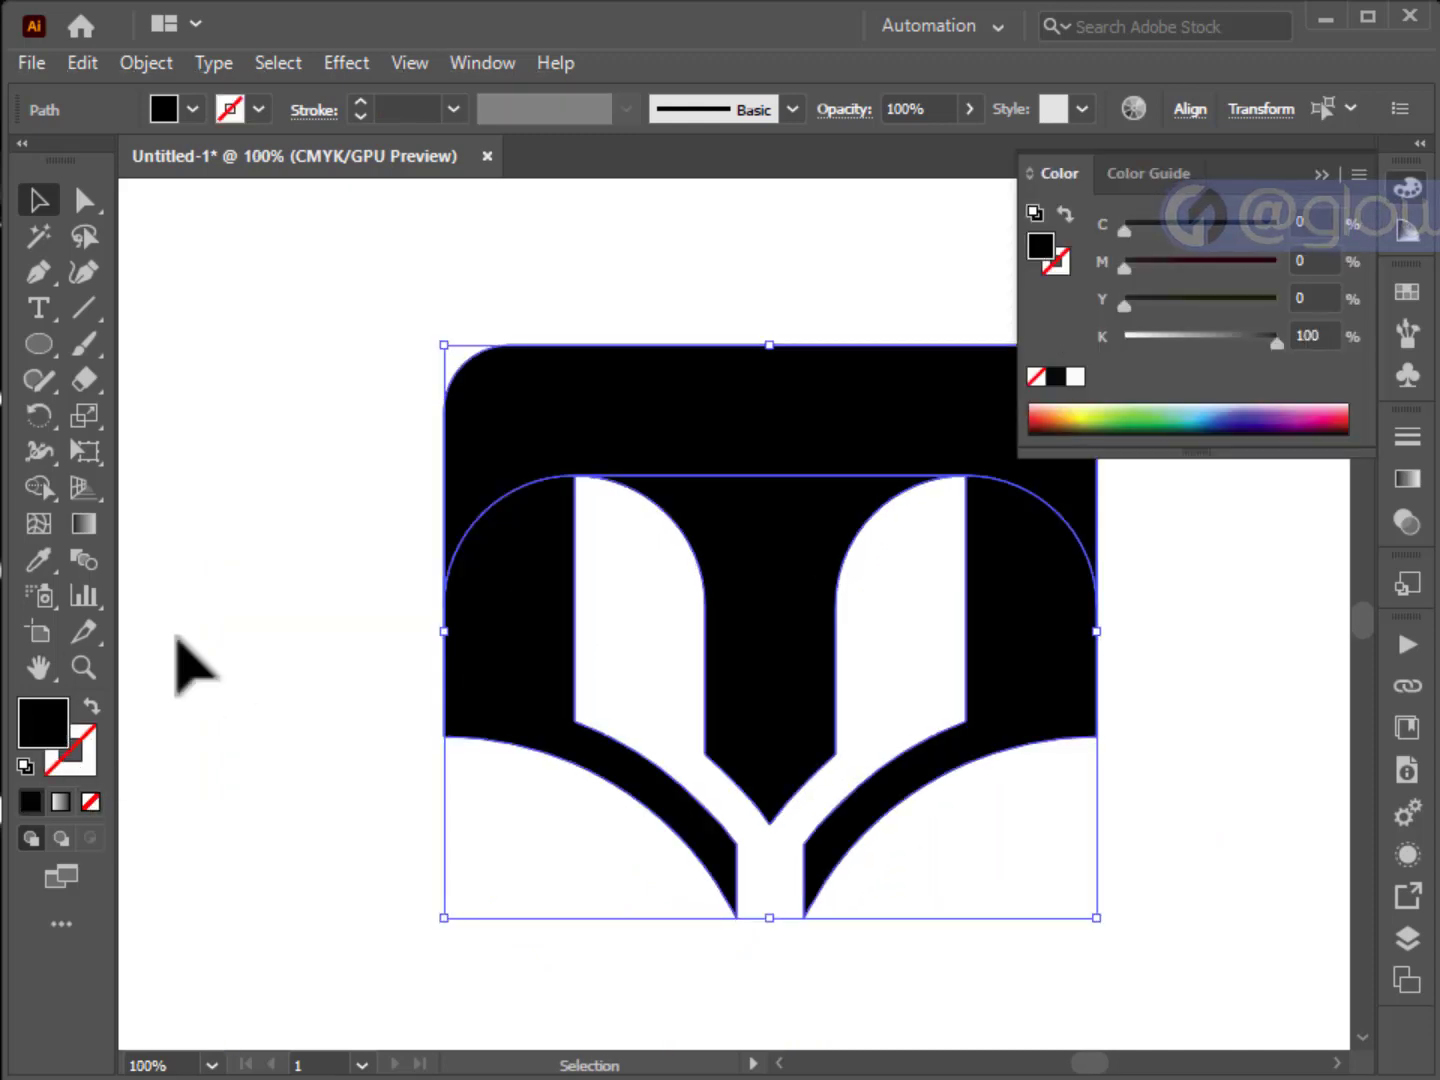
pyautogui.click(177, 659)
# Fill the central stem with a linear gradient at 90°, reversed to run from black at the tip to white at the top.
pyautogui.moveTo(1161, 354); pyautogui.dragTo(1081, 353)
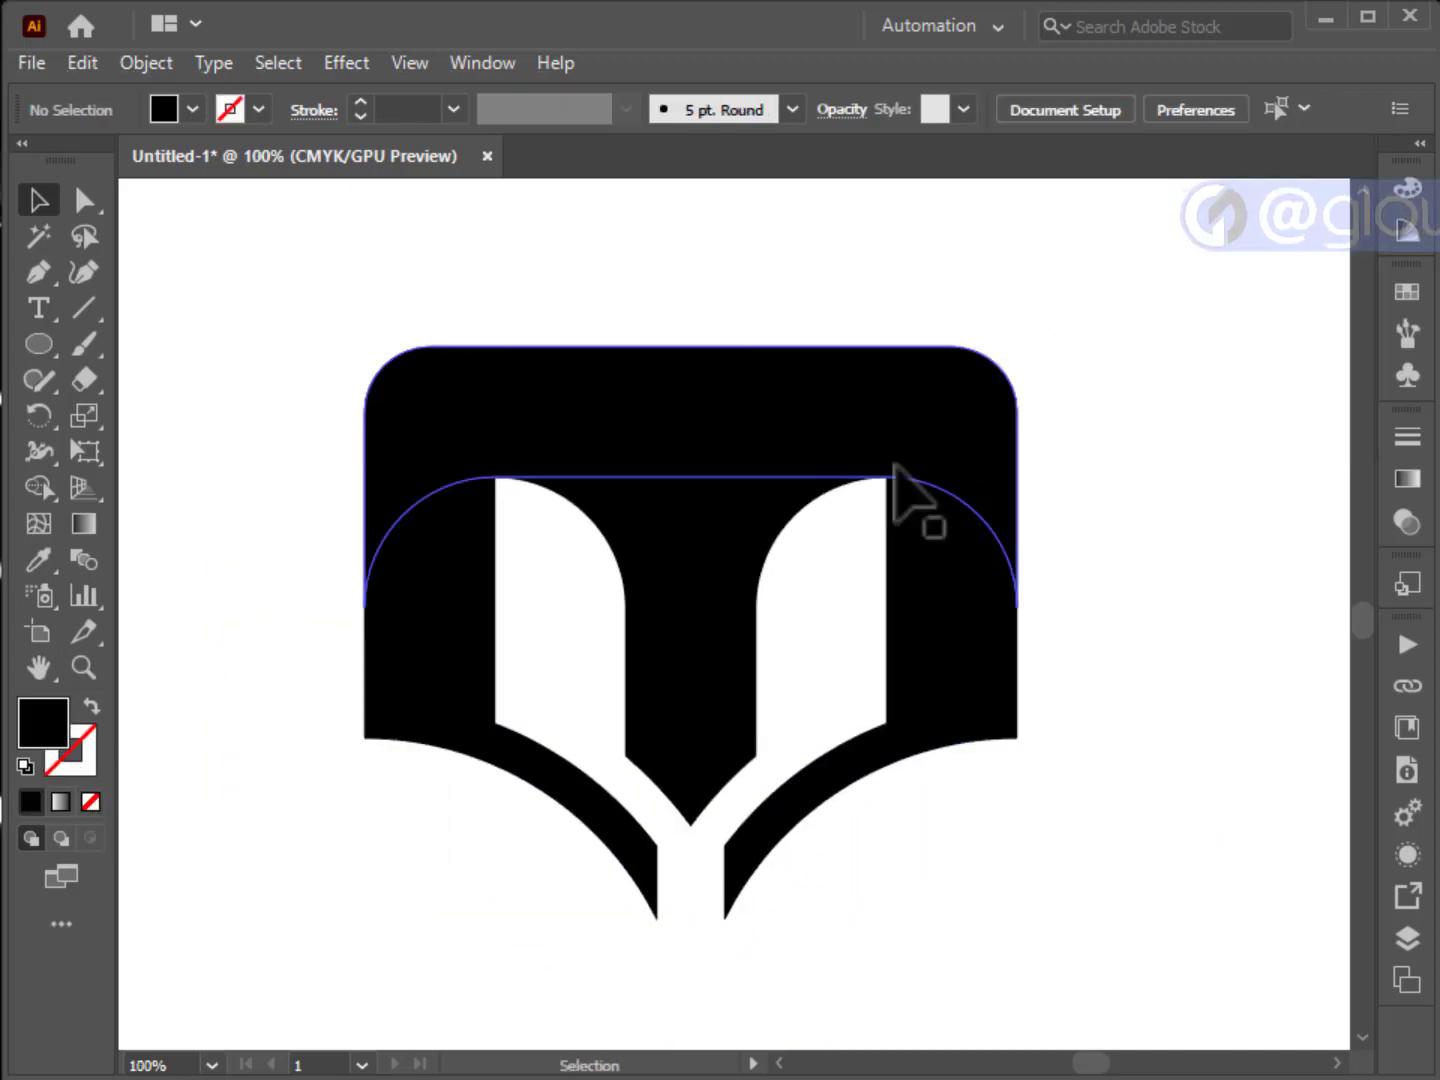
pyautogui.moveTo(1155, 456); pyautogui.dragTo(993, 442)
pyautogui.click(707, 402)
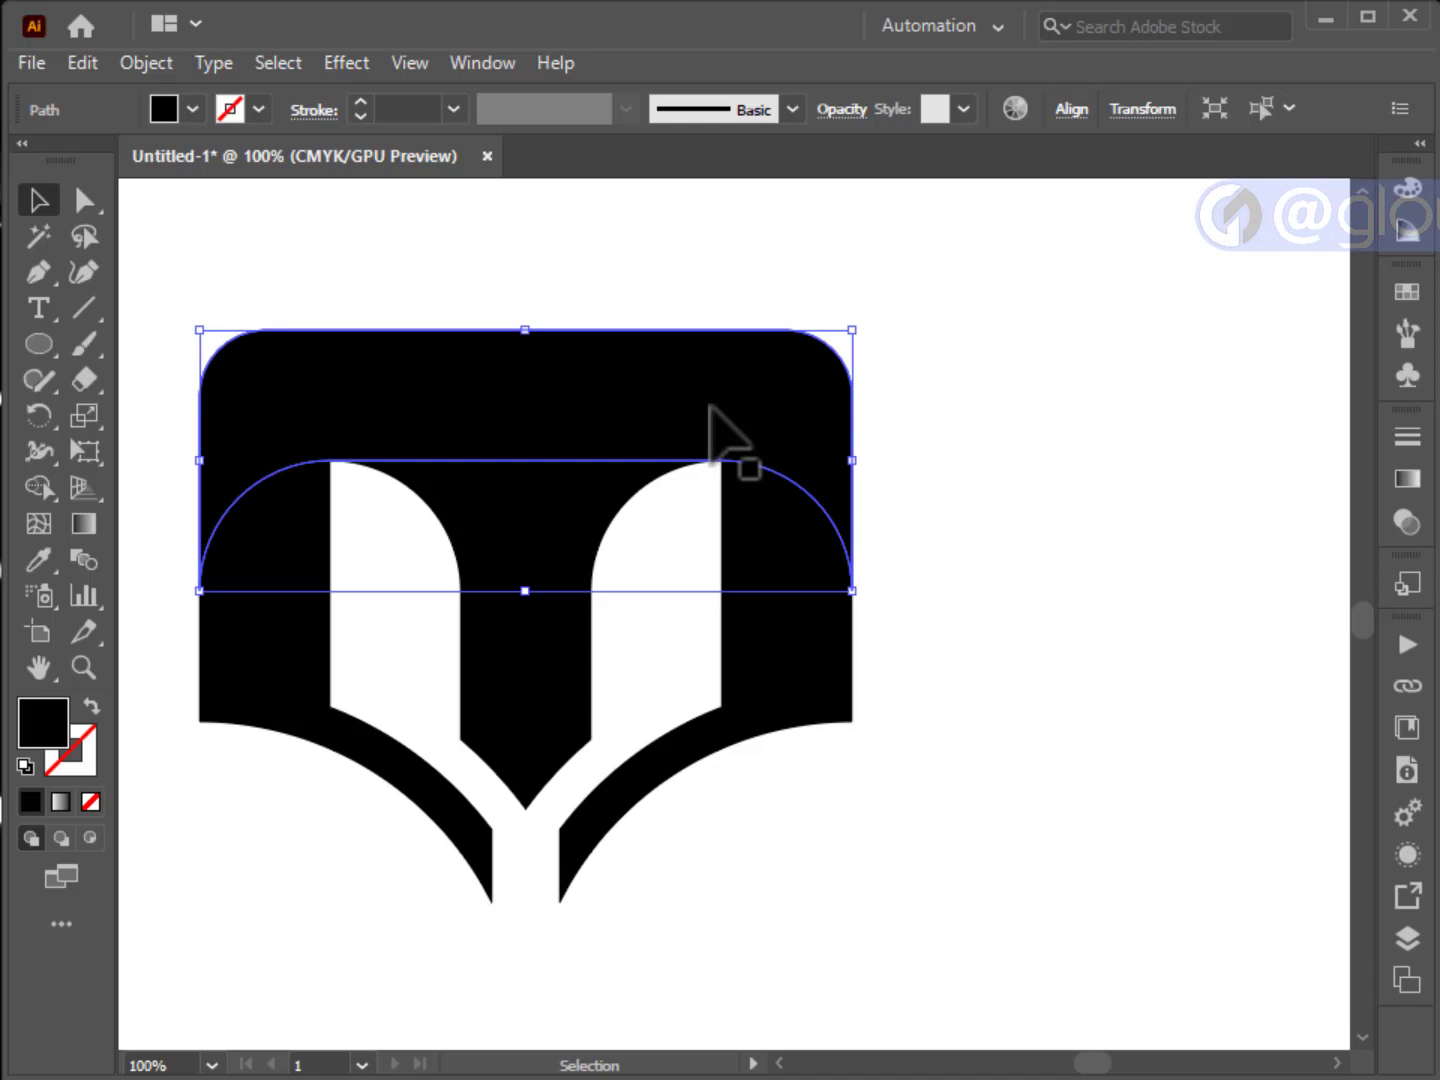
pyautogui.click(581, 525)
pyautogui.click(1408, 478)
pyautogui.click(1150, 651)
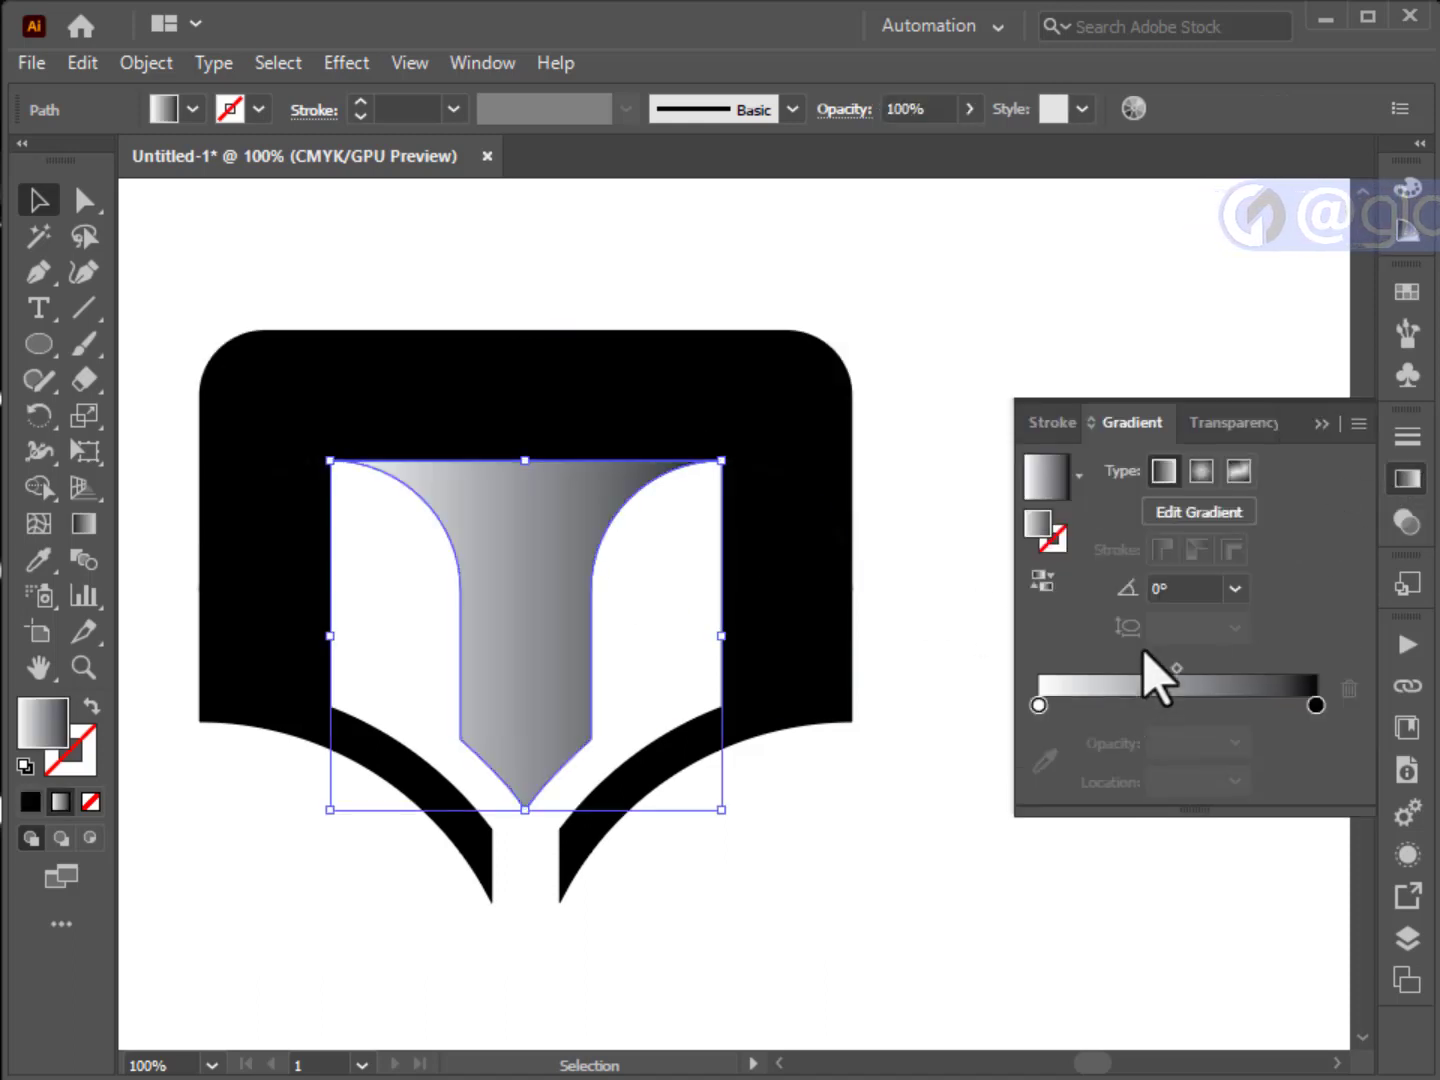
pyautogui.click(1235, 590)
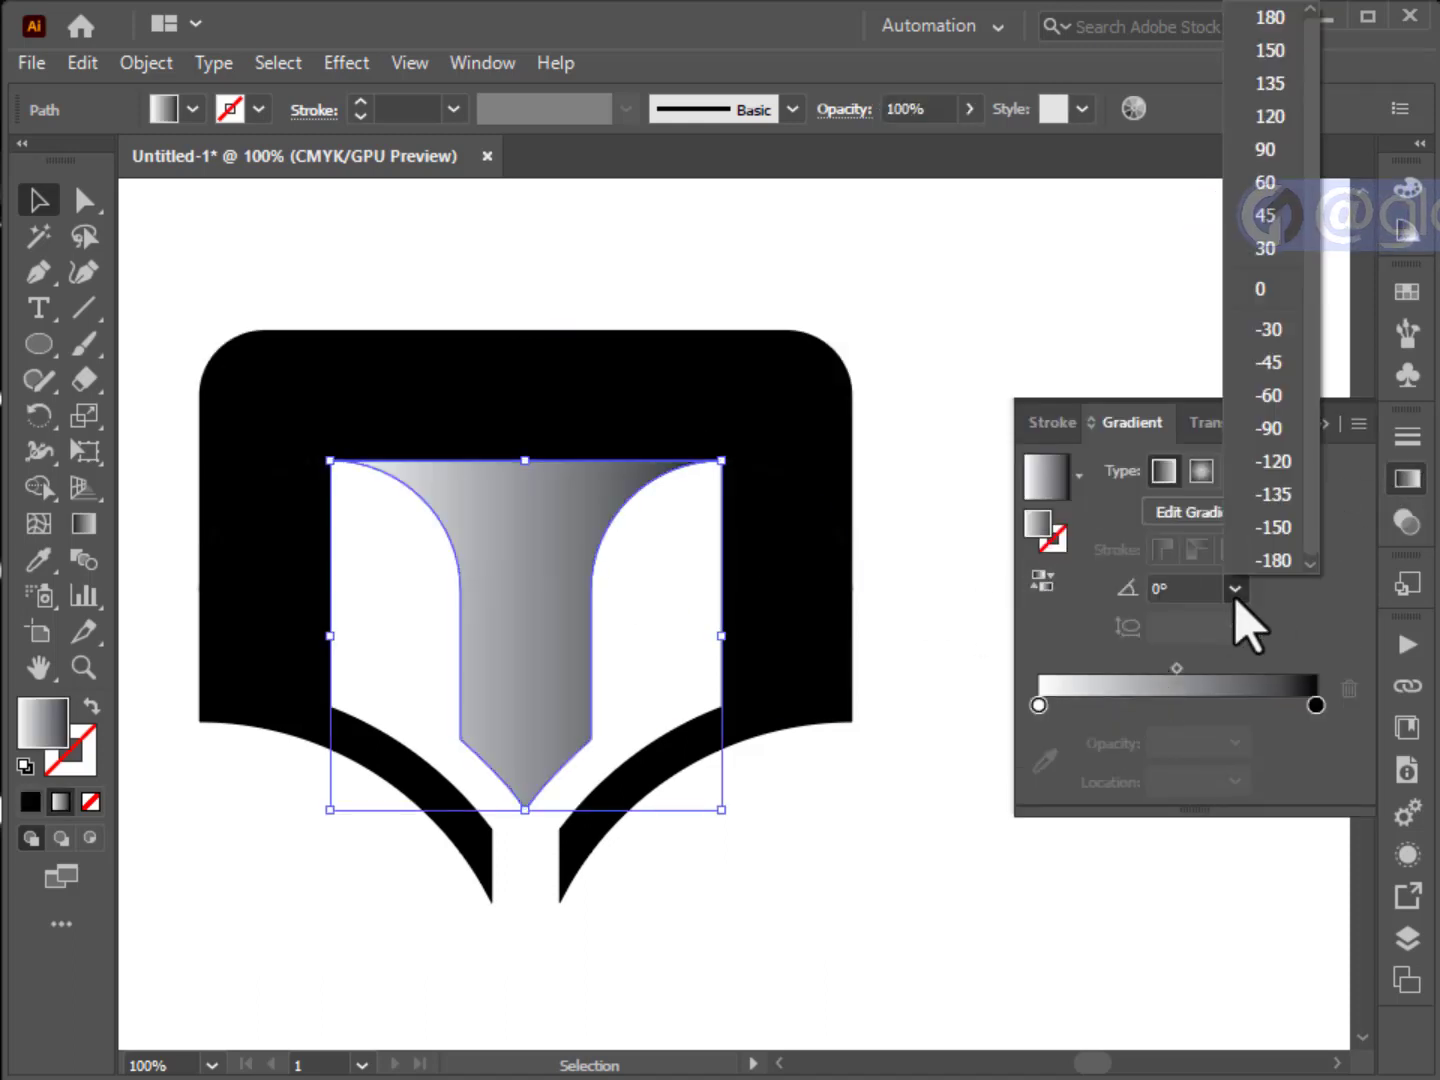
pyautogui.click(1279, 158)
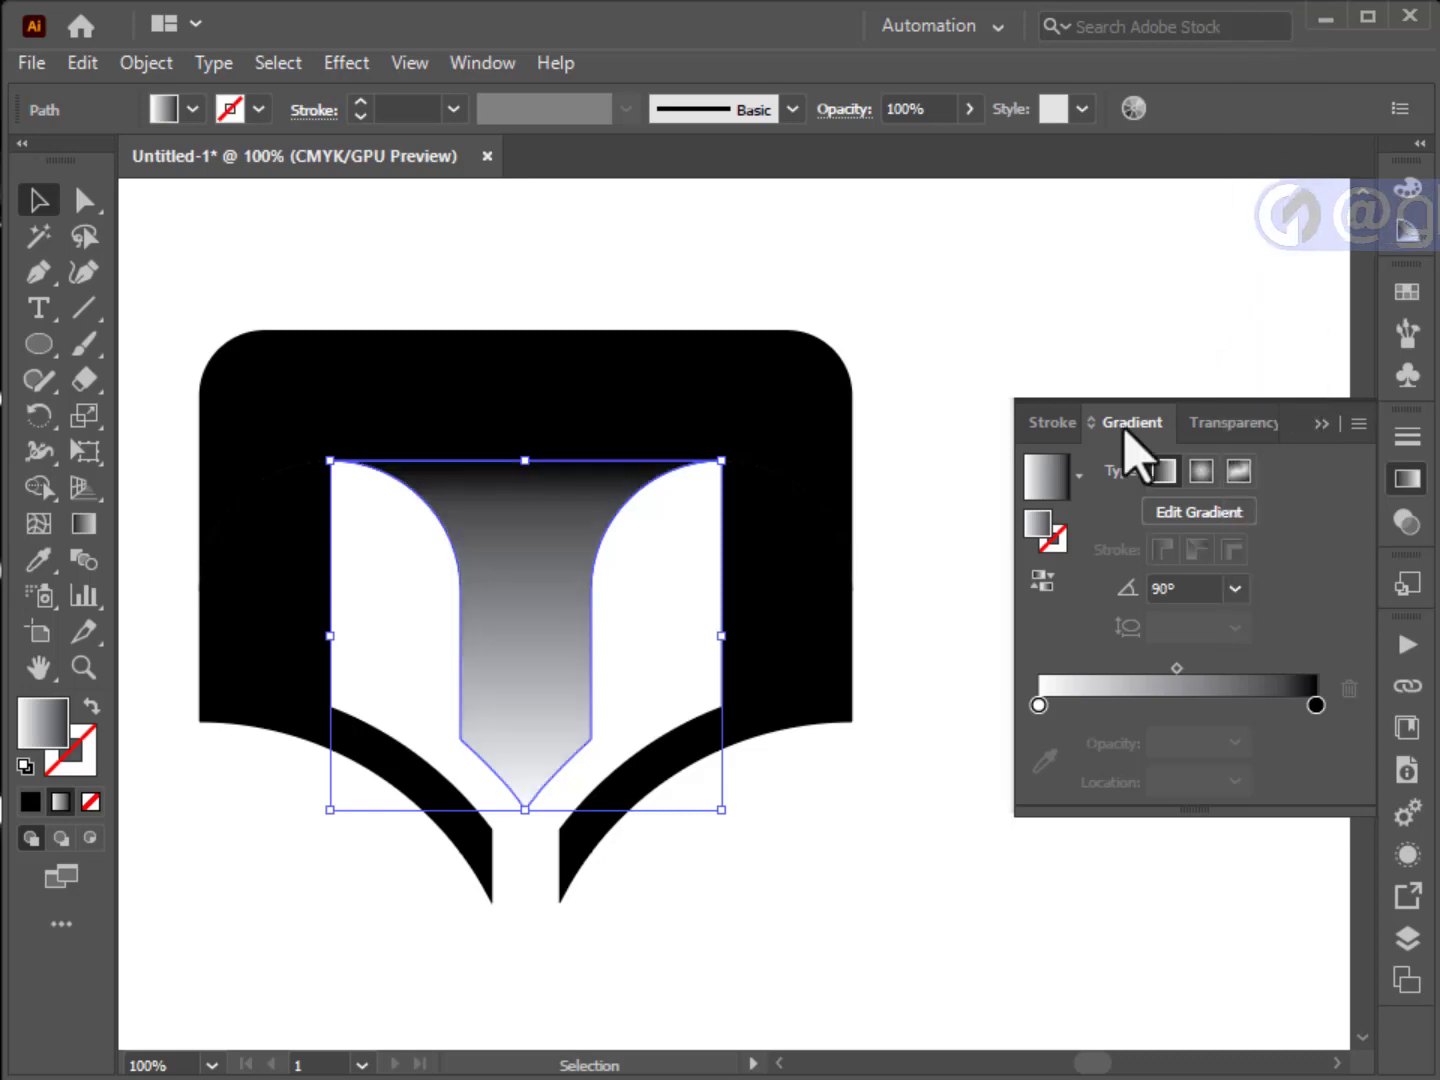
pyautogui.click(1032, 596)
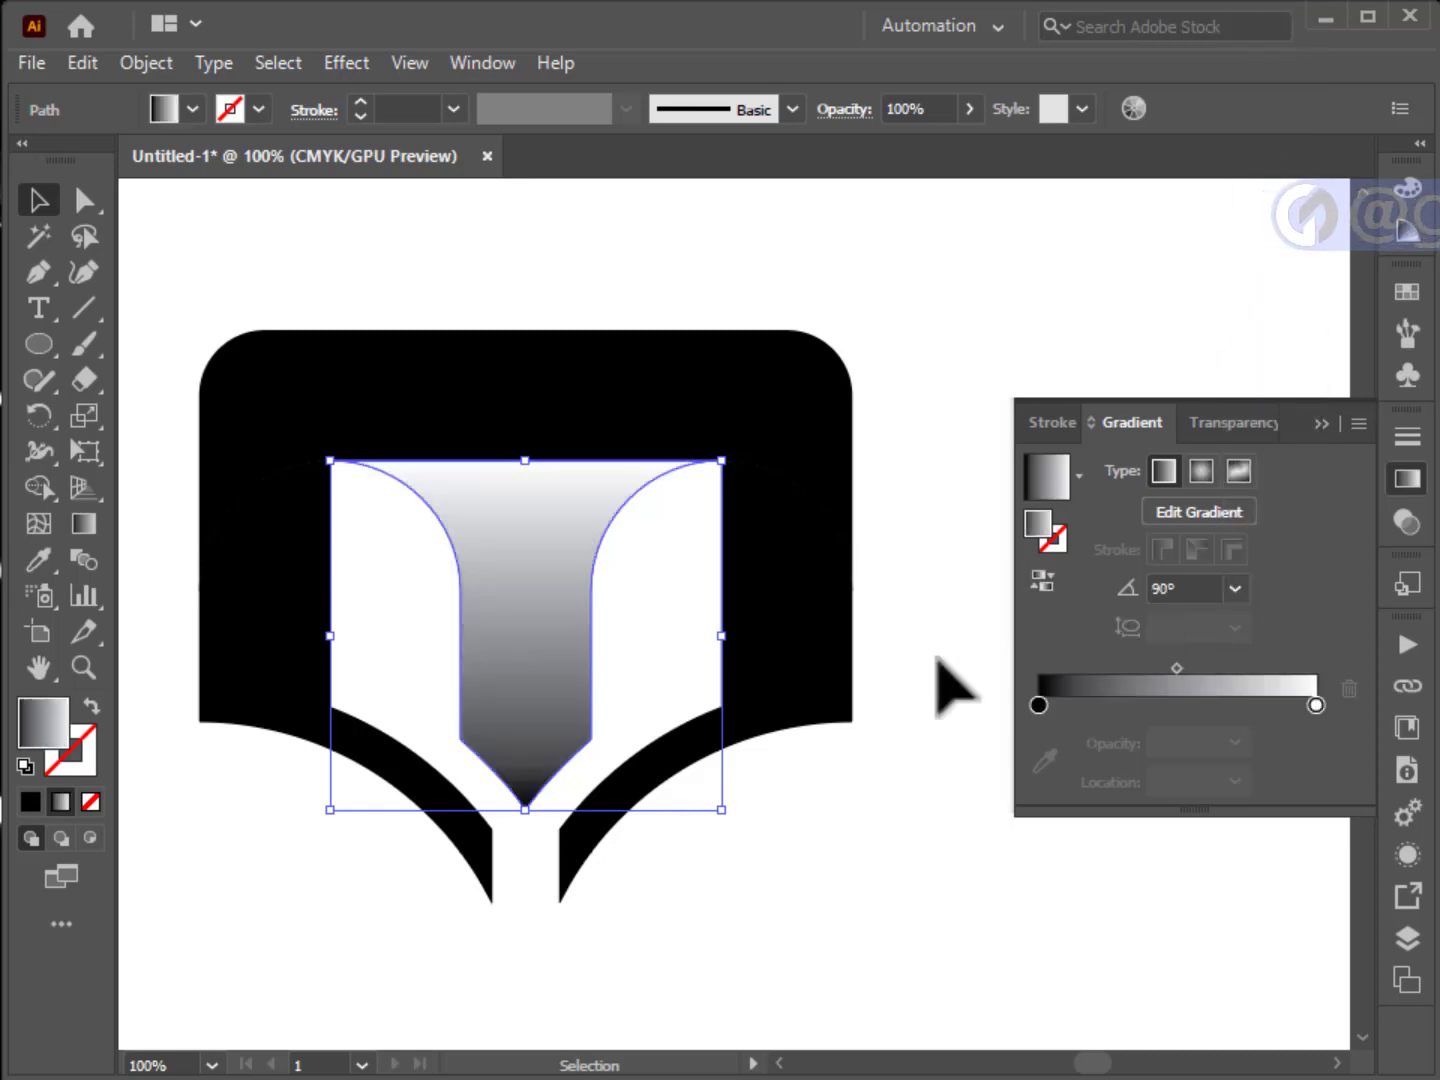
# Copy the central stem's gradient onto the right and left legs with the Eyedropper.
pyautogui.click(779, 659)
pyautogui.click(39, 562)
pyautogui.click(481, 586)
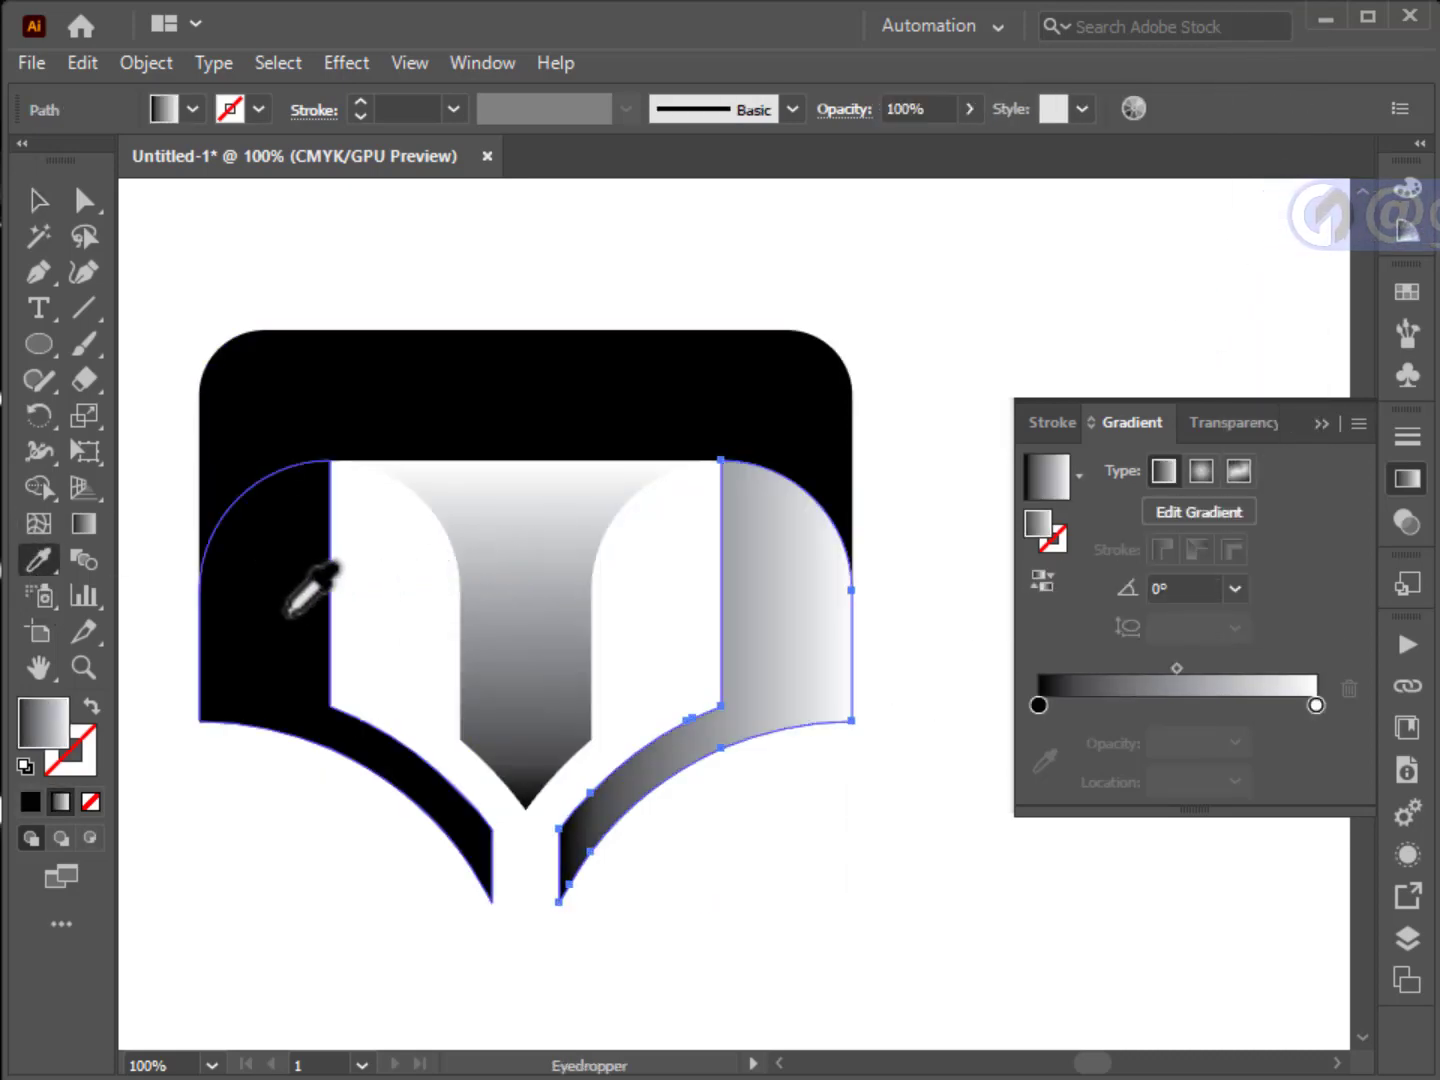
pyautogui.click(40, 205)
pyautogui.click(257, 659)
pyautogui.click(40, 562)
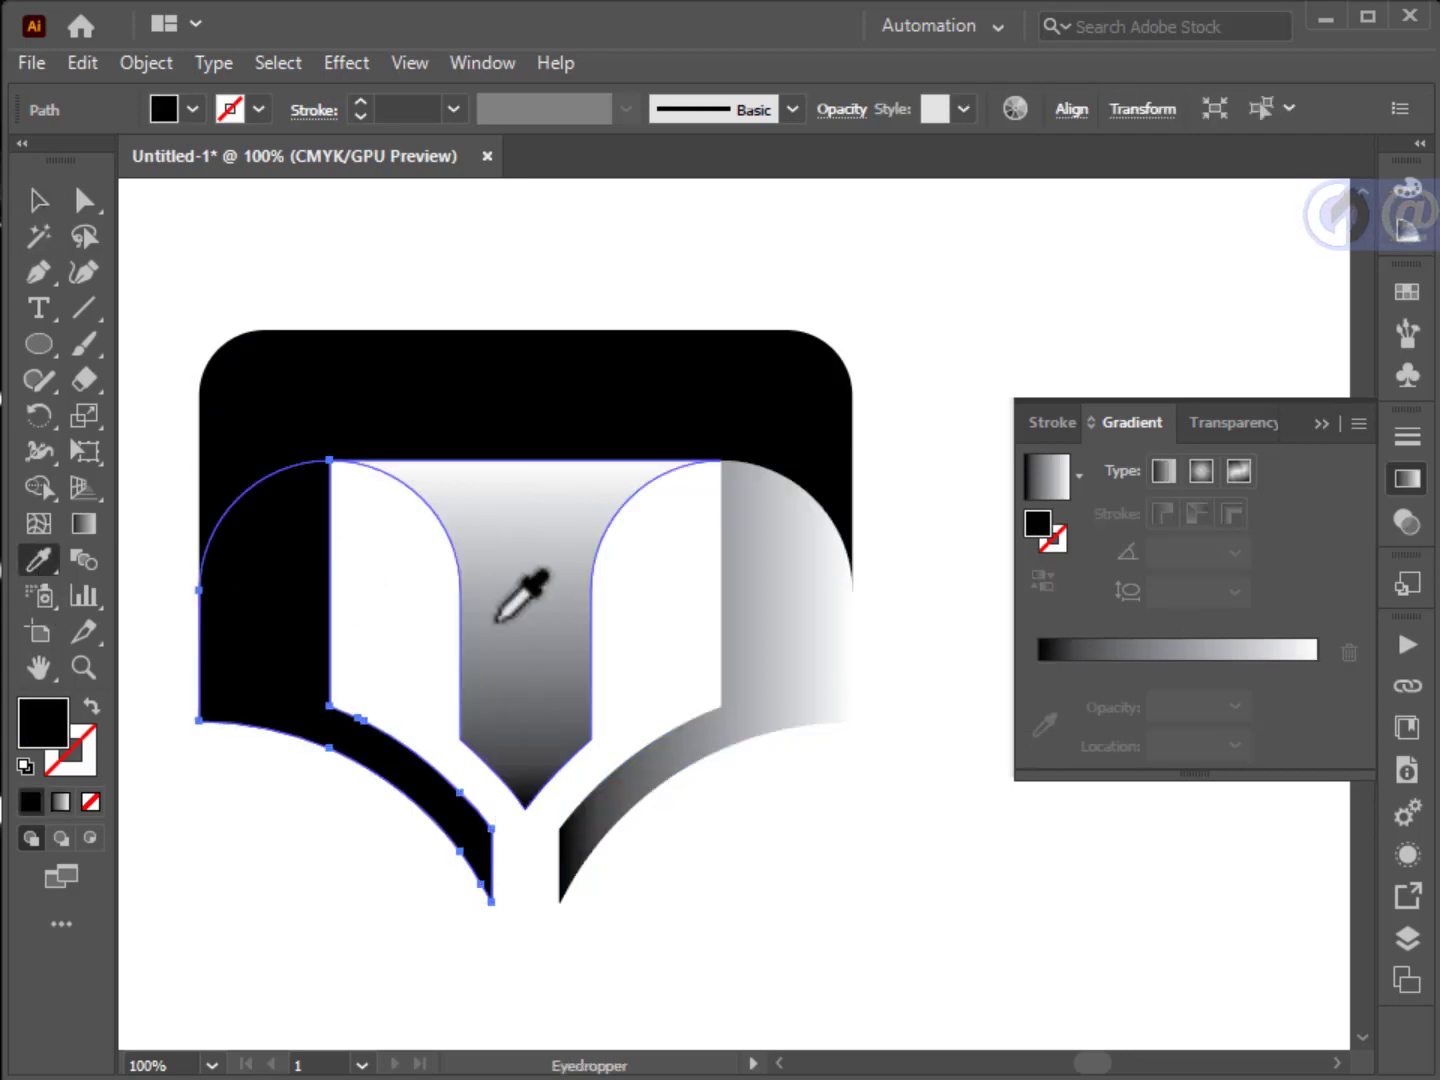
pyautogui.click(499, 610)
# Set the gradient angle of the left and right legs to 90°.
pyautogui.click(1235, 589)
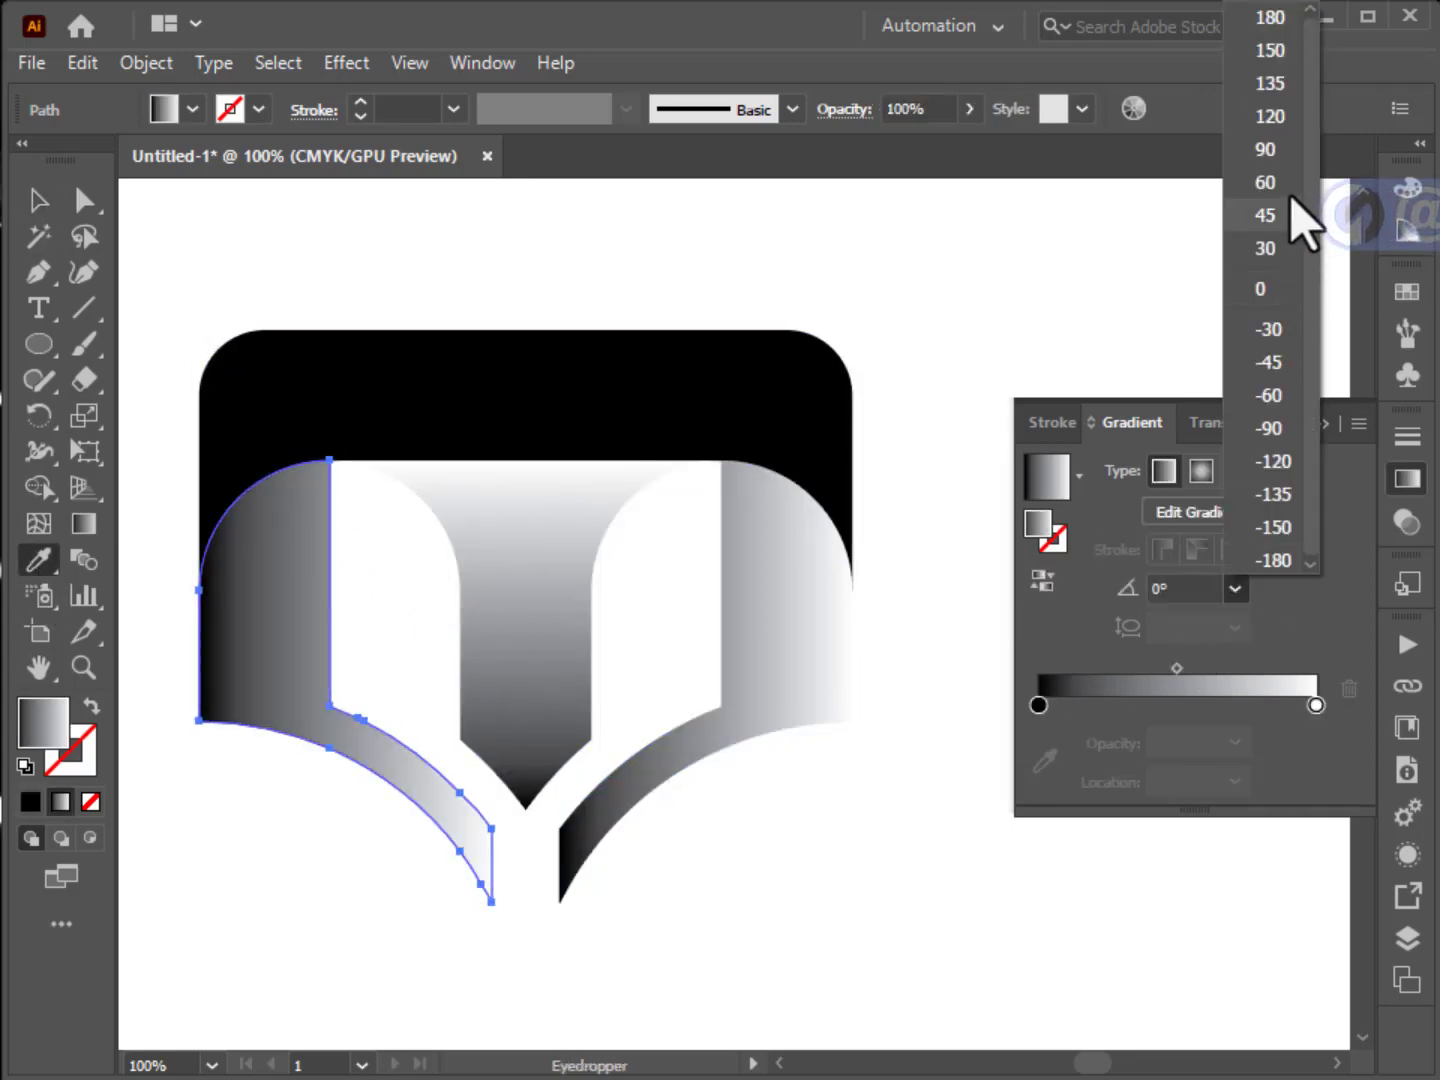
pyautogui.click(1280, 155)
pyautogui.click(39, 201)
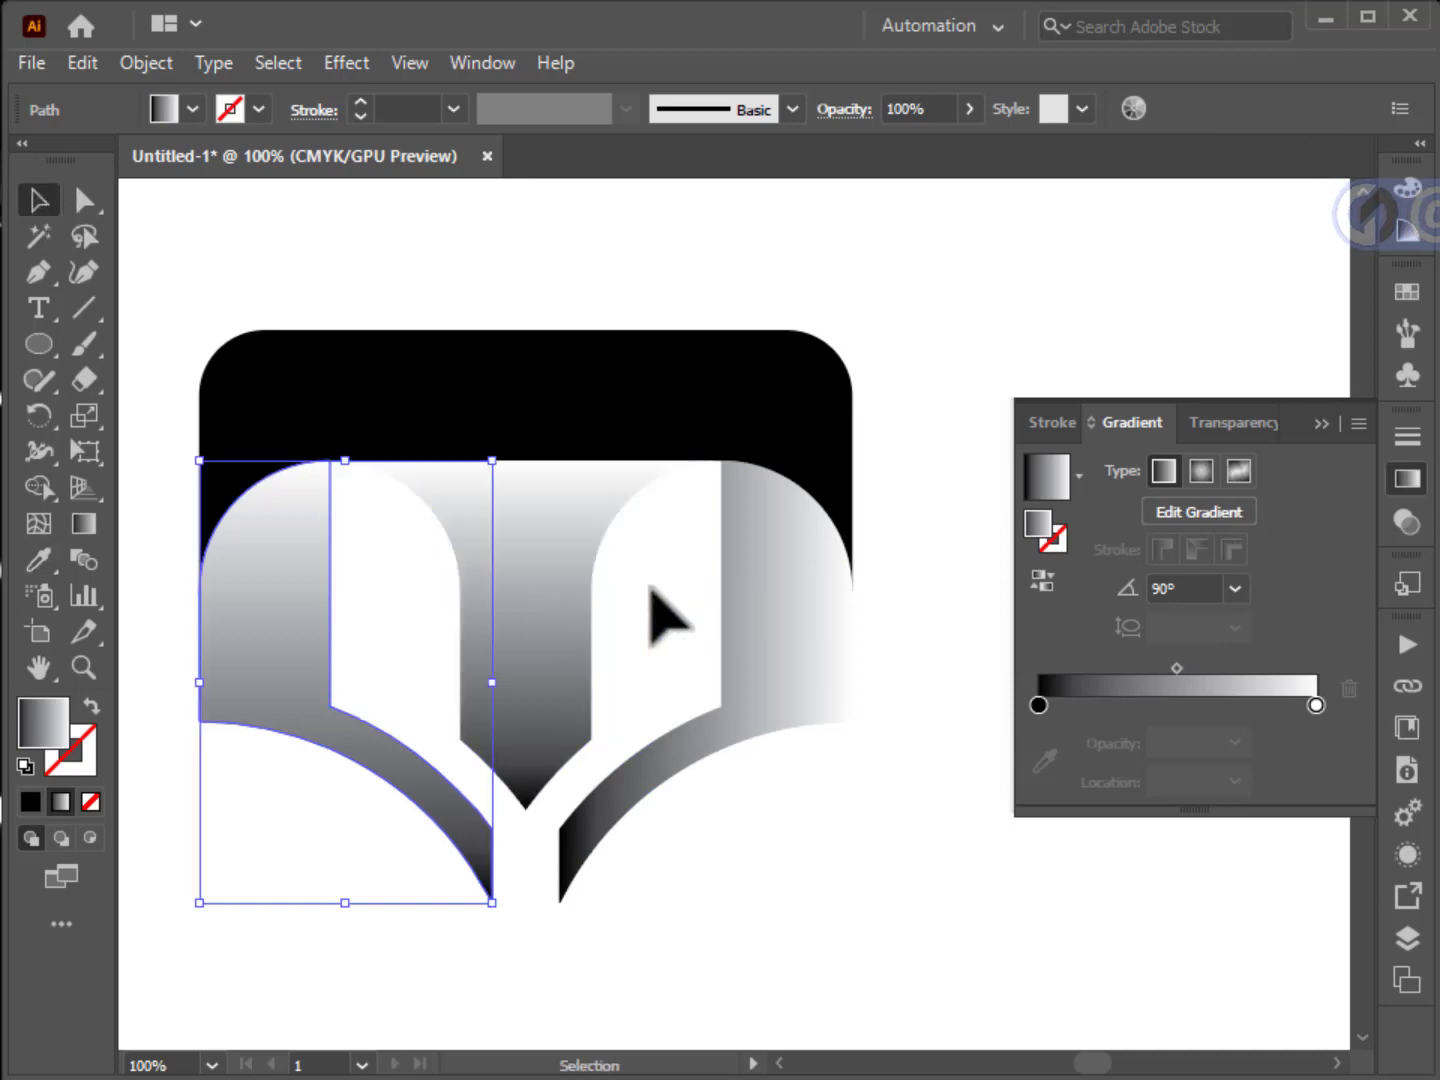
pyautogui.click(775, 592)
pyautogui.click(1235, 589)
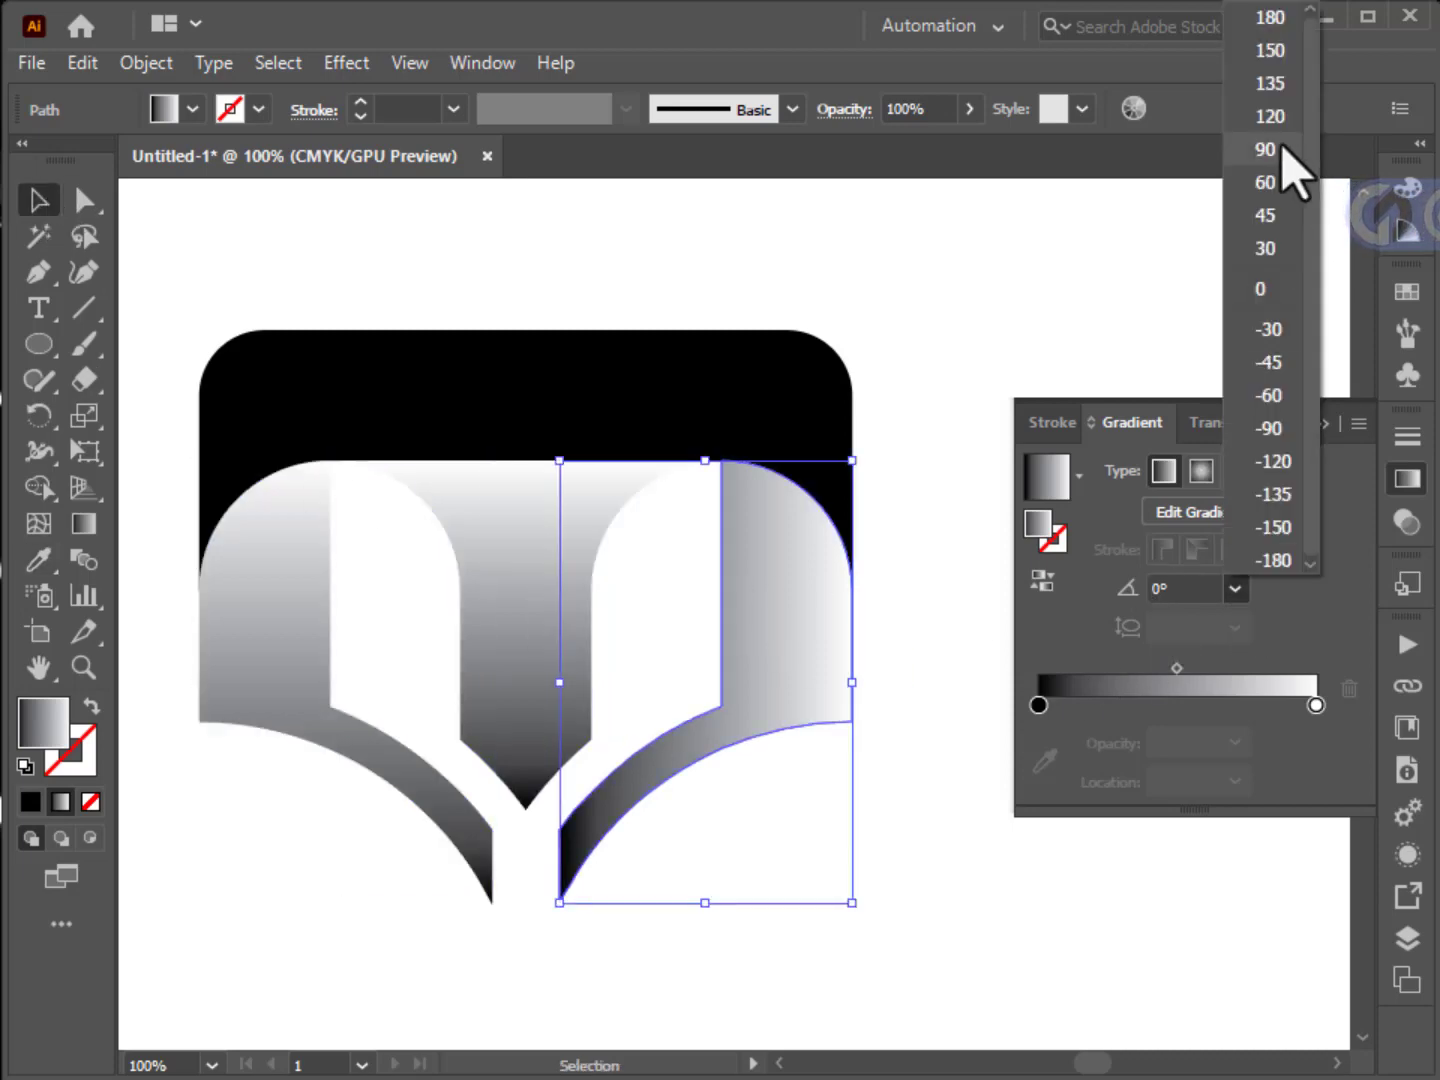
pyautogui.click(1262, 152)
pyautogui.click(1321, 424)
# Darken the central stem's gradient by shifting its midpoint toward white and redrawing it vertically from just below the tip to above the stem's upper edge.
pyautogui.click(515, 601)
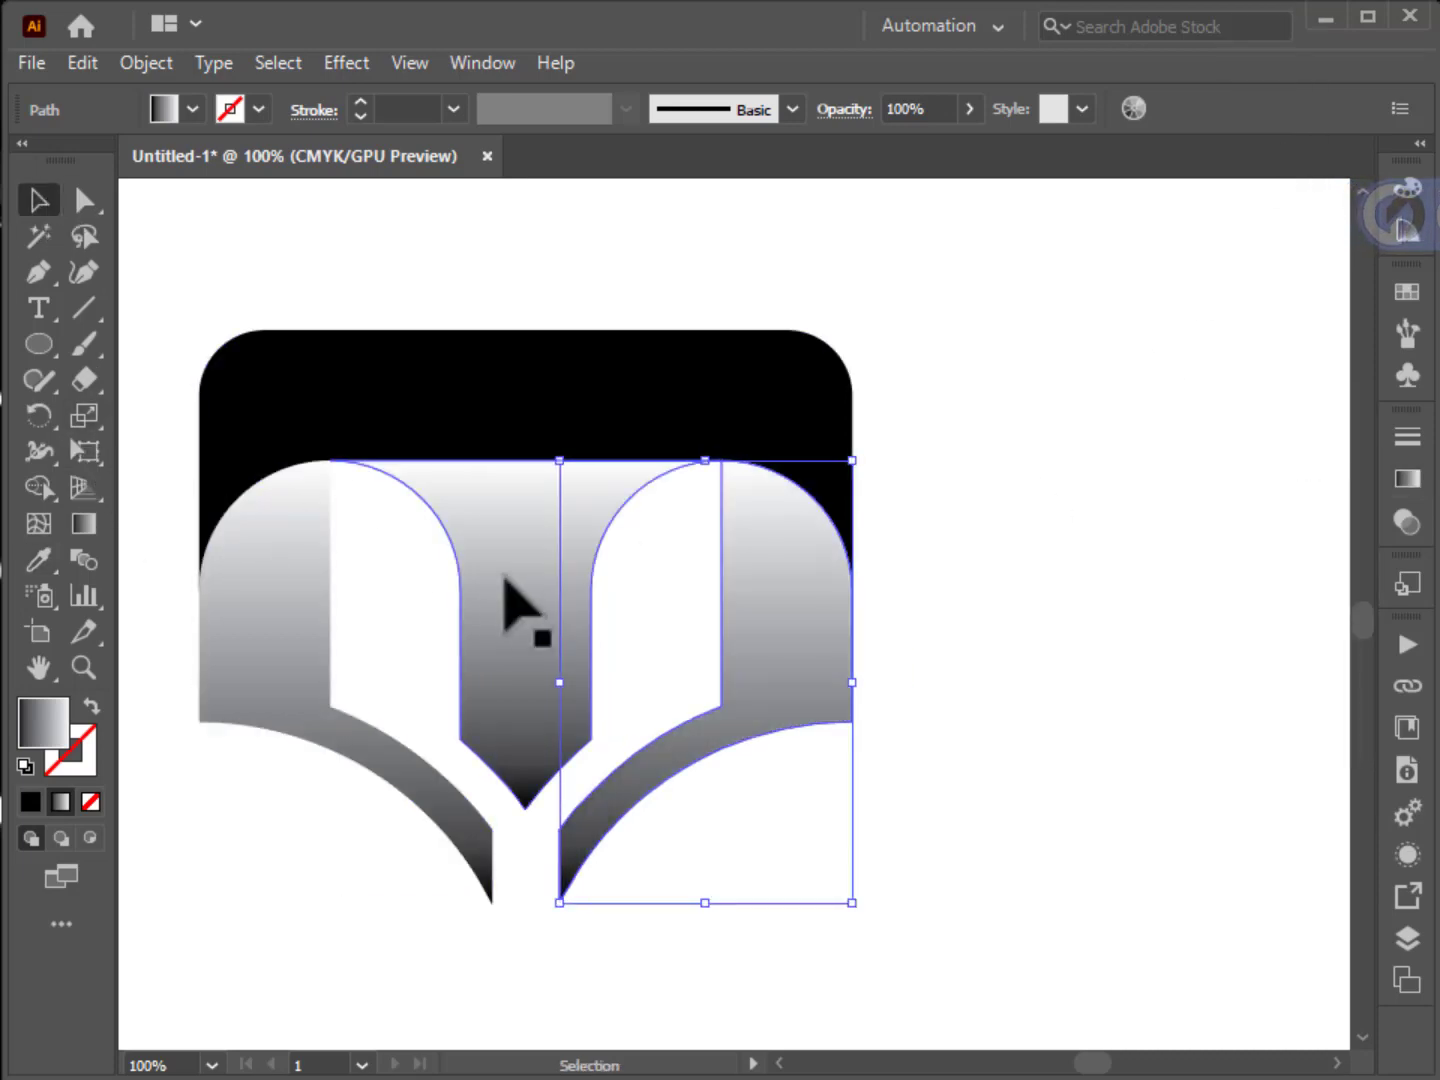
pyautogui.click(85, 523)
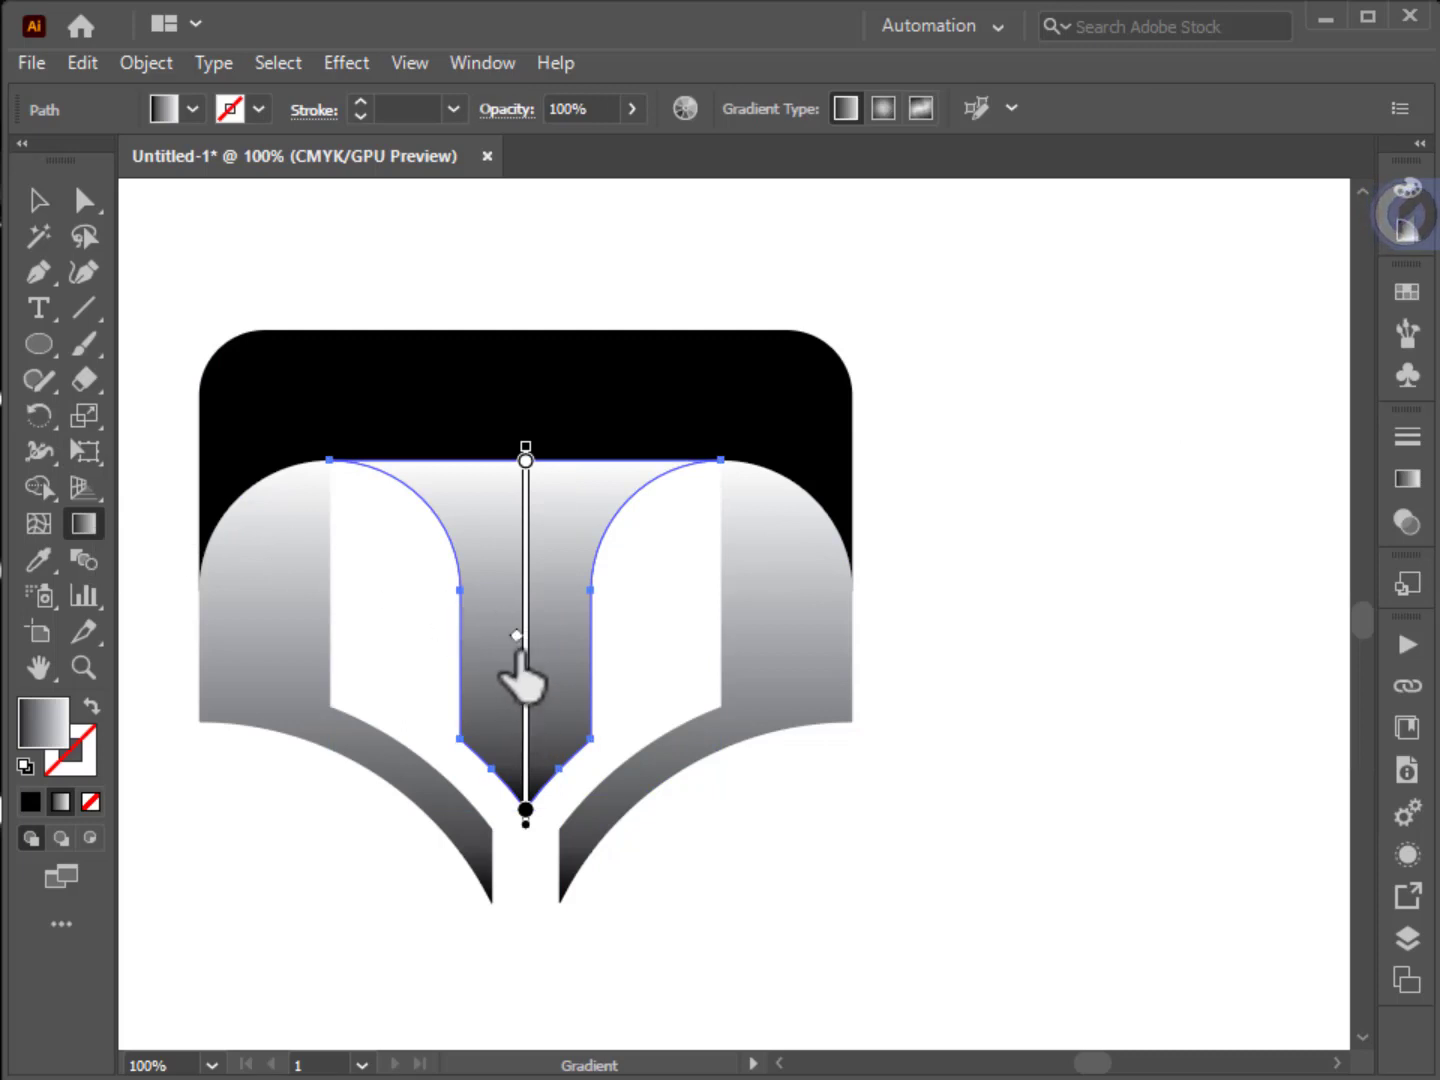
pyautogui.moveTo(514, 635); pyautogui.dragTo(509, 502)
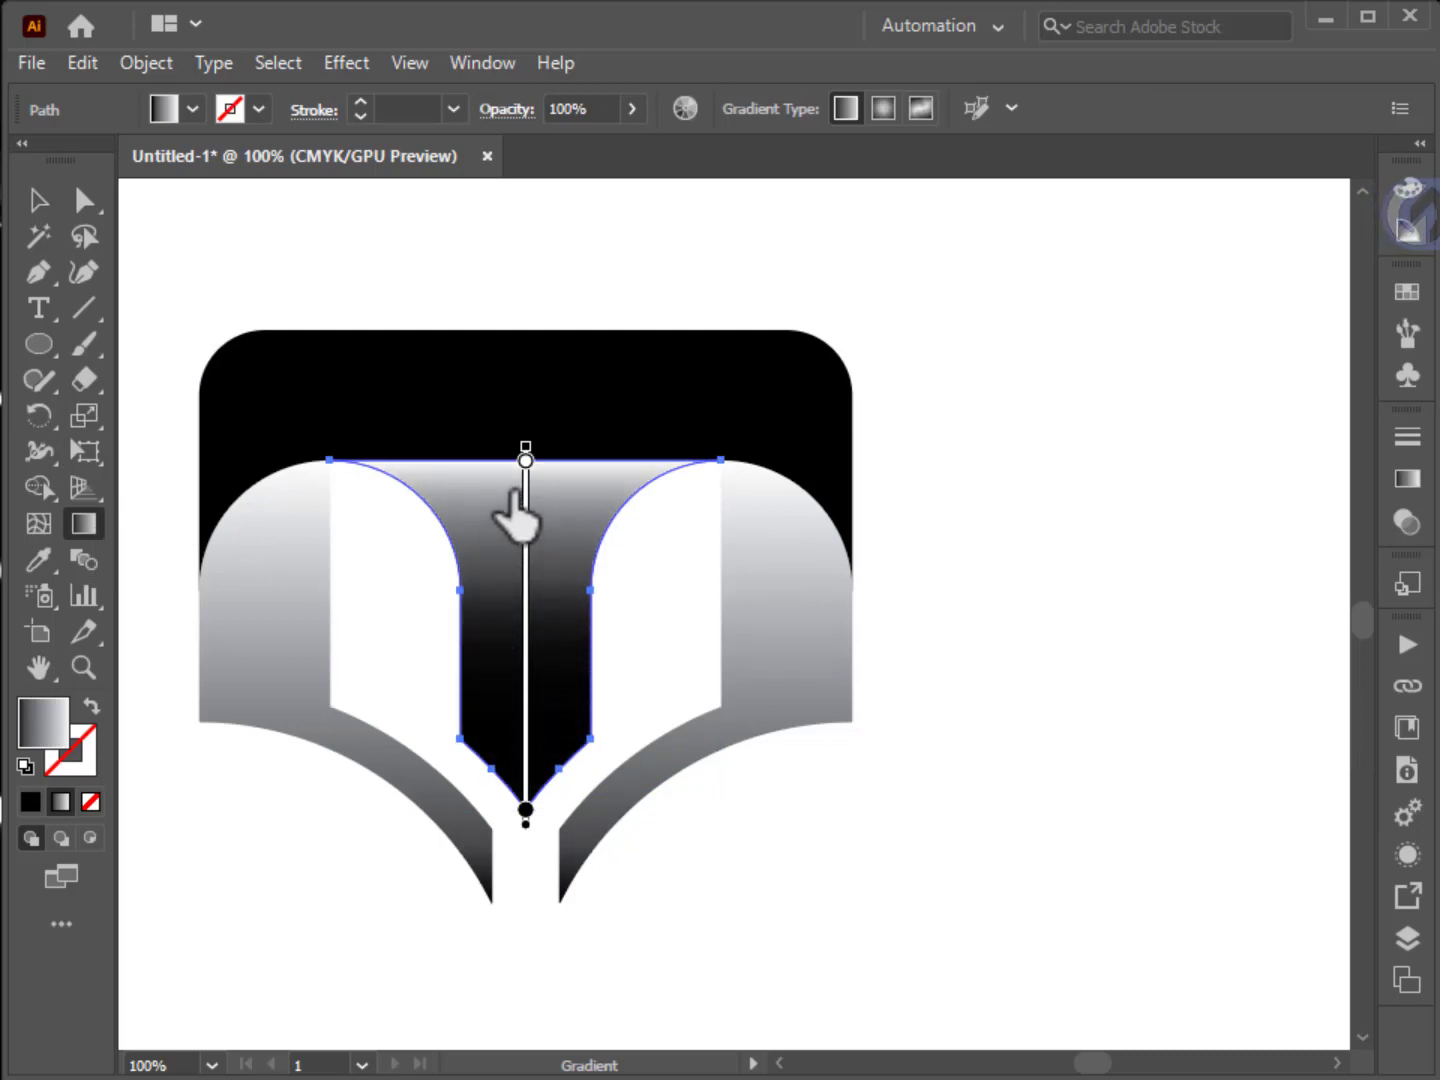
pyautogui.moveTo(526, 369); pyautogui.dragTo(526, 682)
pyautogui.moveTo(526, 823); pyautogui.dragTo(526, 408)
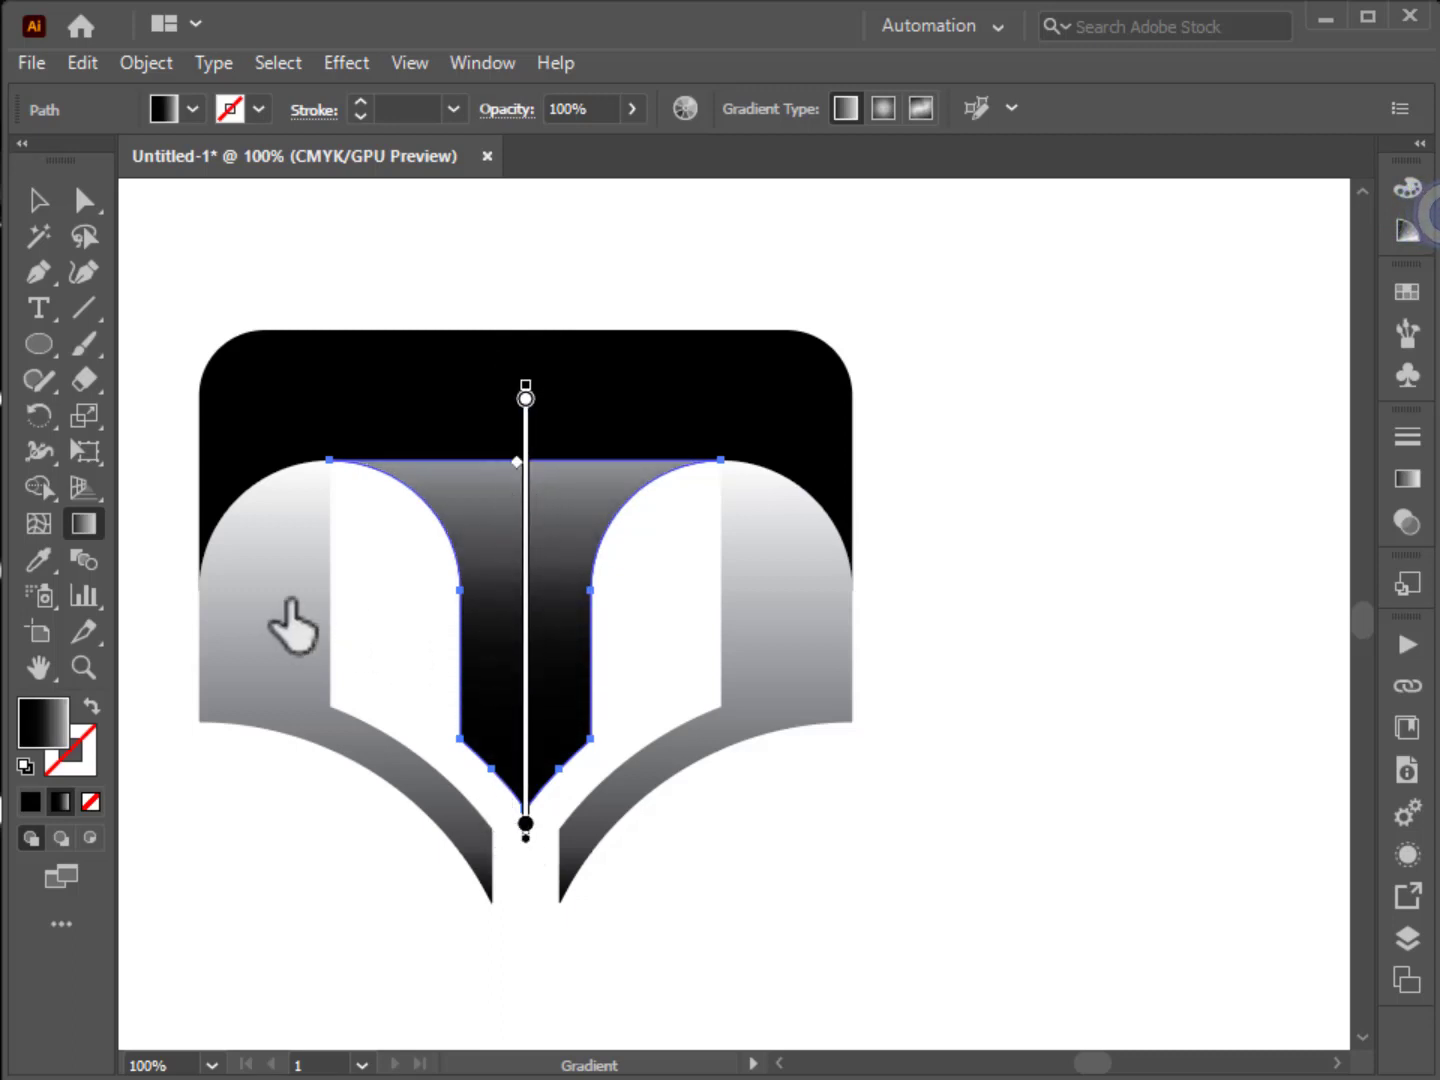
# Redraw the left leg's gradient diagonally from black near the inner tip to white beyond the outer upper corner, with its midpoint shifted toward white.
pyautogui.click(38, 200)
pyautogui.click(274, 592)
pyautogui.click(83, 523)
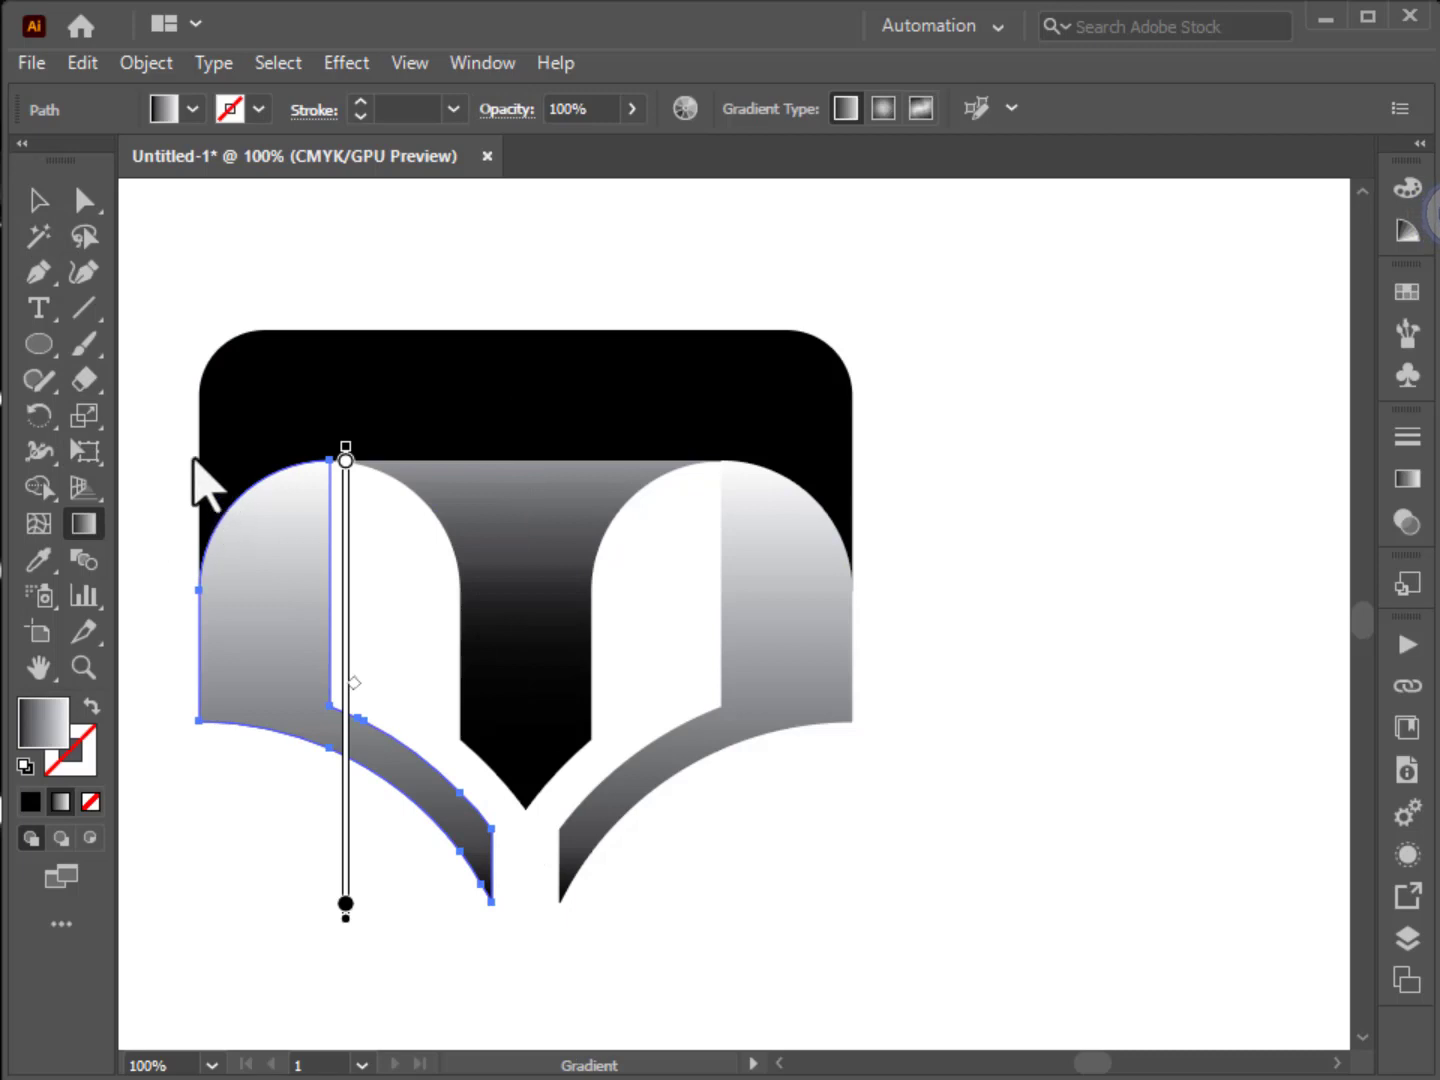
pyautogui.moveTo(194, 460)
pyautogui.mouseDown()
pyautogui.moveTo(411, 749)
pyautogui.moveTo(502, 825)
pyautogui.moveTo(300, 548)
pyautogui.moveTo(176, 458)
pyautogui.mouseUp()
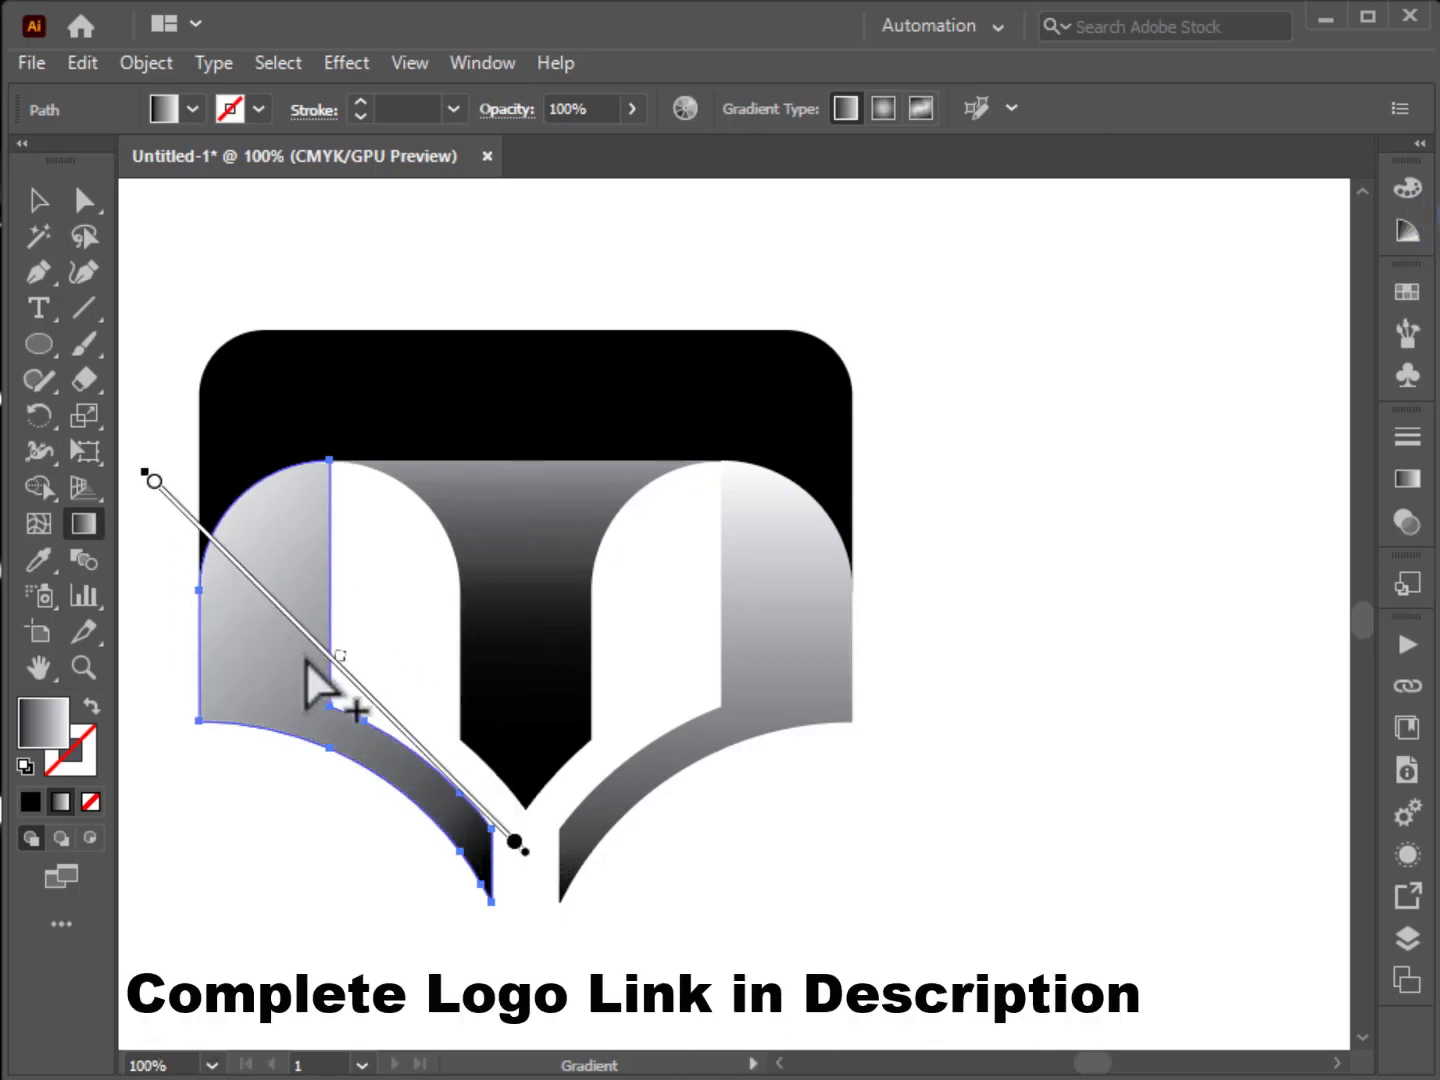
pyautogui.moveTo(329, 656); pyautogui.dragTo(224, 561)
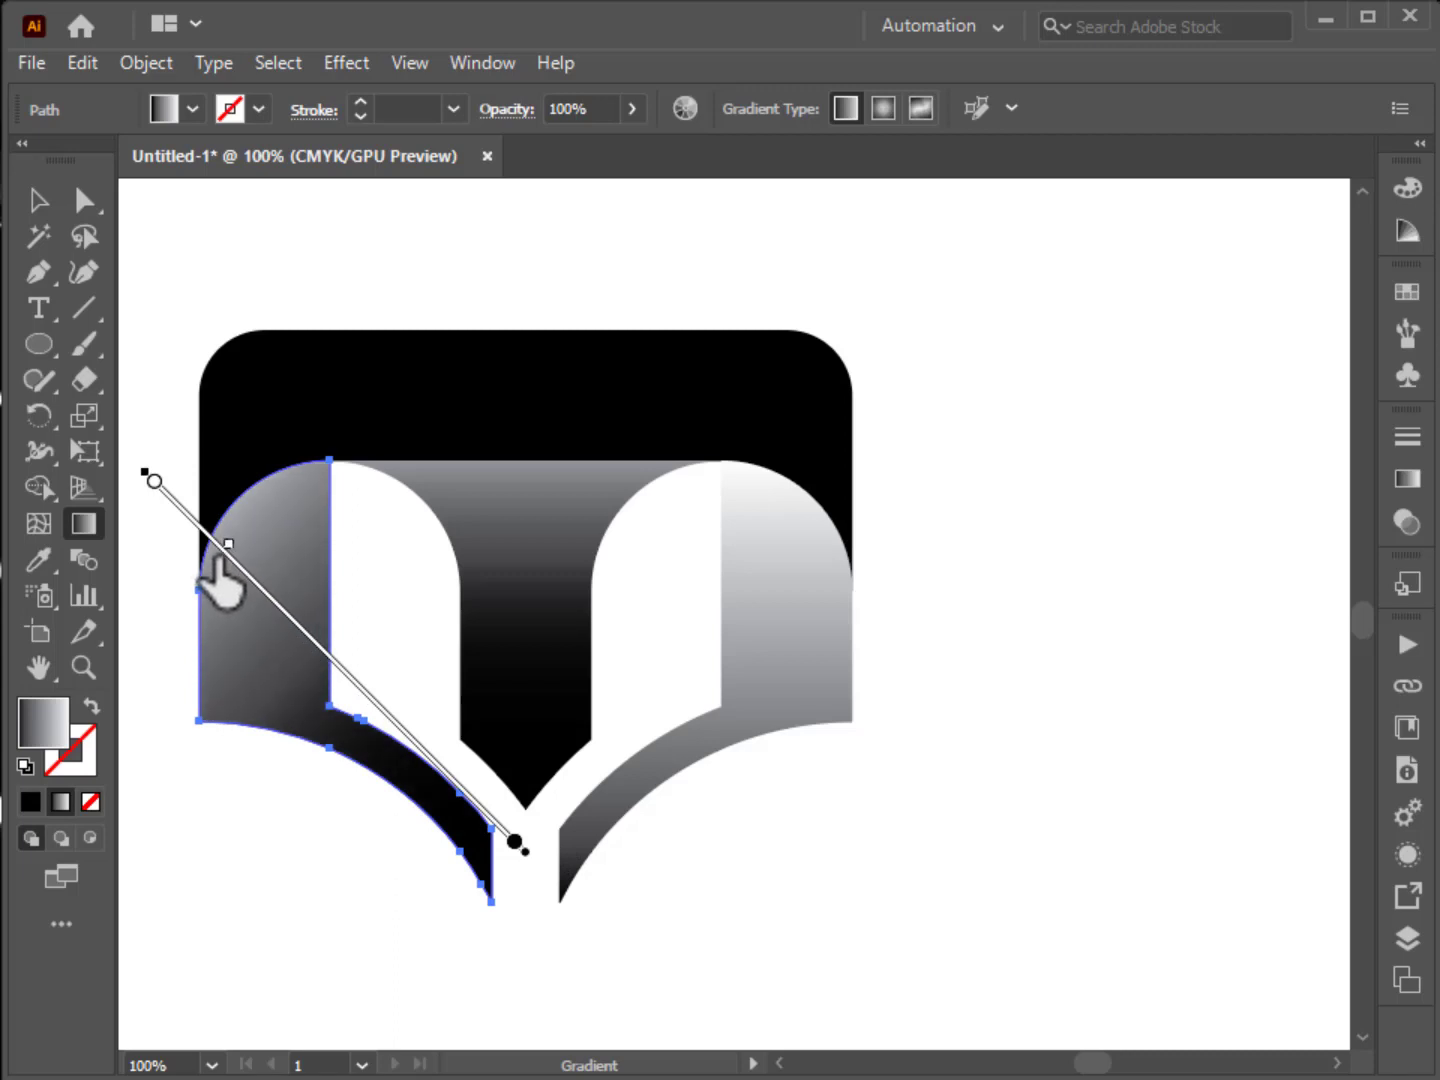
# Redraw the right leg's gradient diagonally from the inner tip to beyond the outer upper corner, shifting the midpoint toward white and the black stop inward.
pyautogui.click(39, 200)
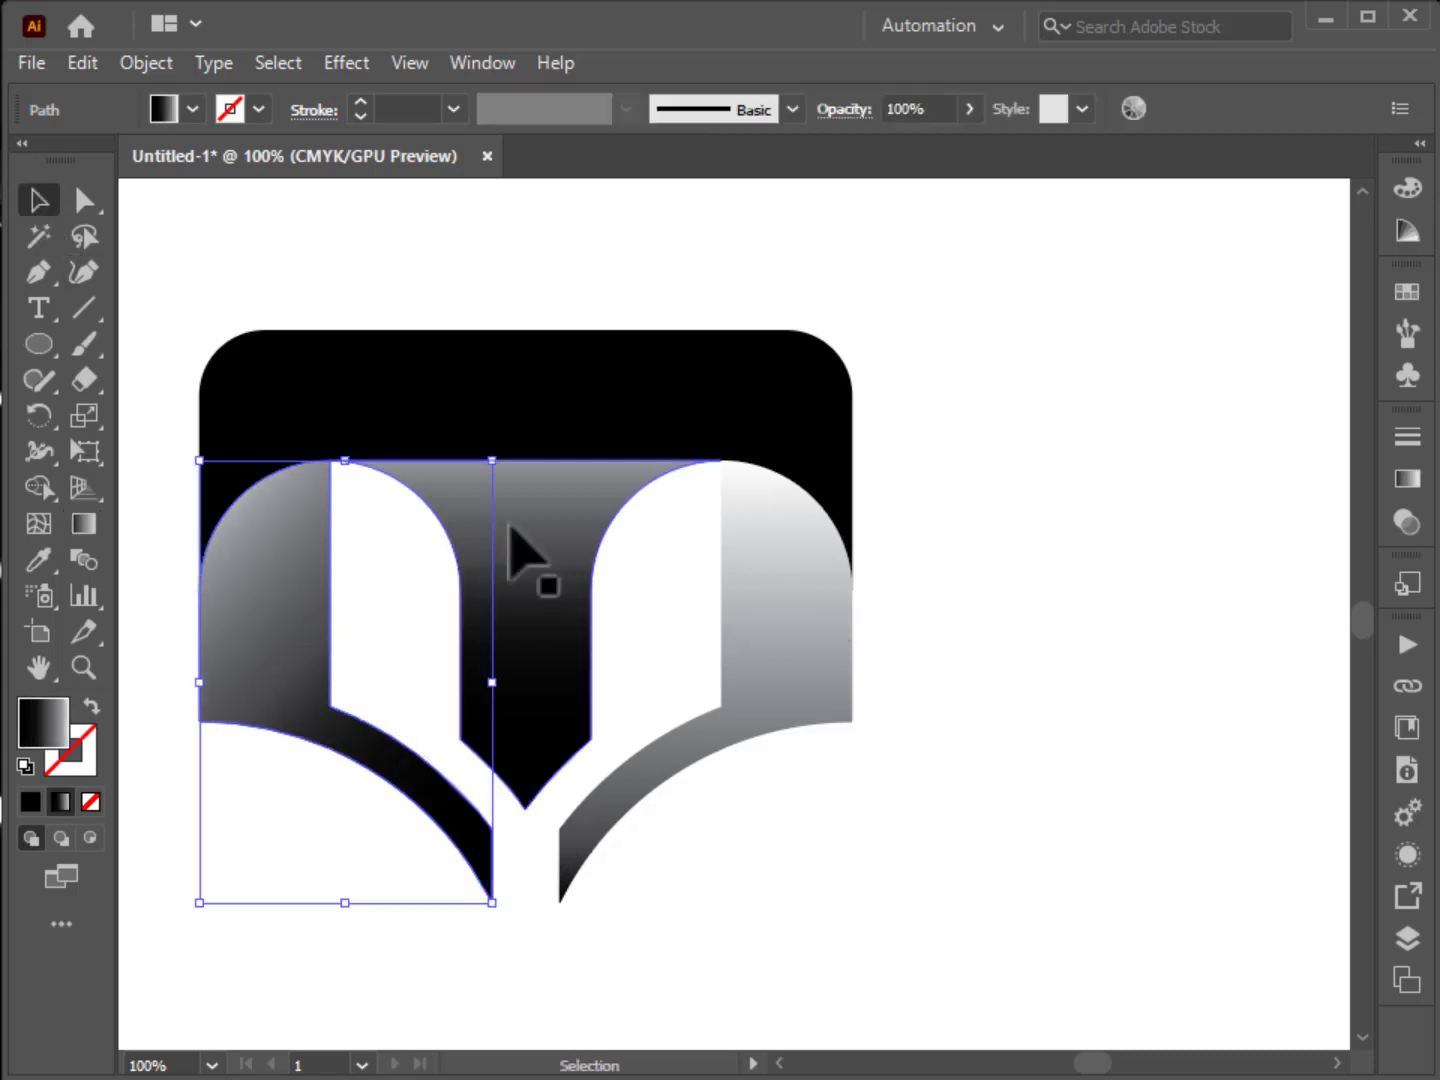
pyautogui.click(780, 579)
pyautogui.click(83, 524)
pyautogui.moveTo(542, 890)
pyautogui.mouseDown()
pyautogui.moveTo(696, 669)
pyautogui.moveTo(881, 470)
pyautogui.mouseUp()
pyautogui.moveTo(707, 676); pyautogui.dragTo(813, 546)
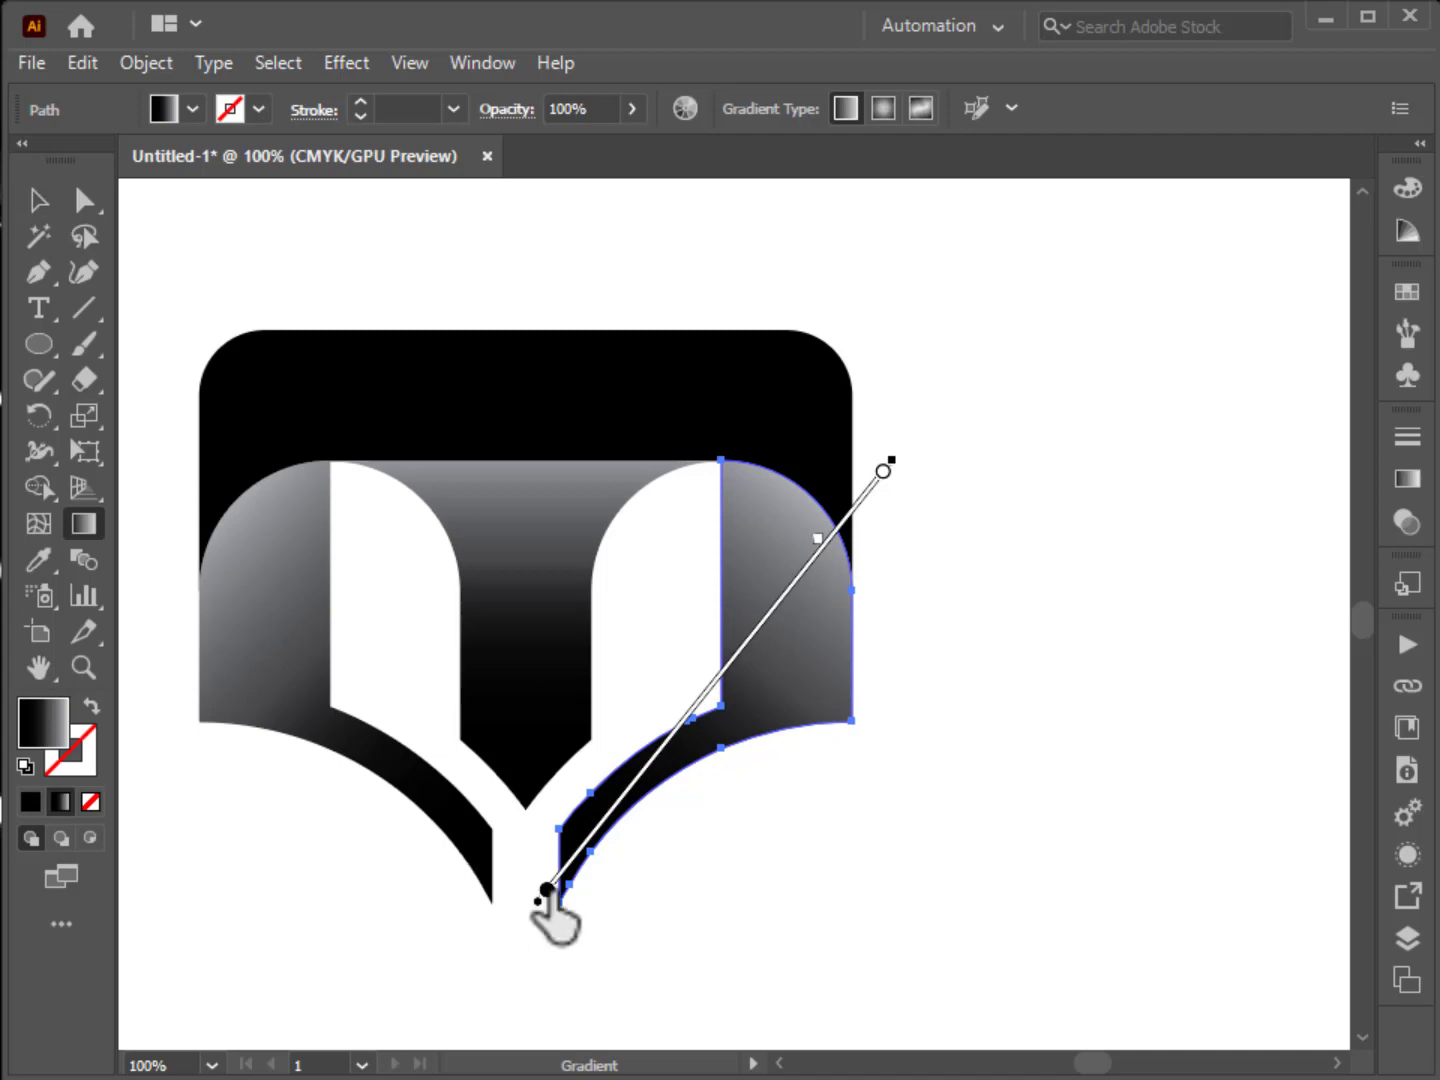
pyautogui.moveTo(547, 890); pyautogui.dragTo(625, 792)
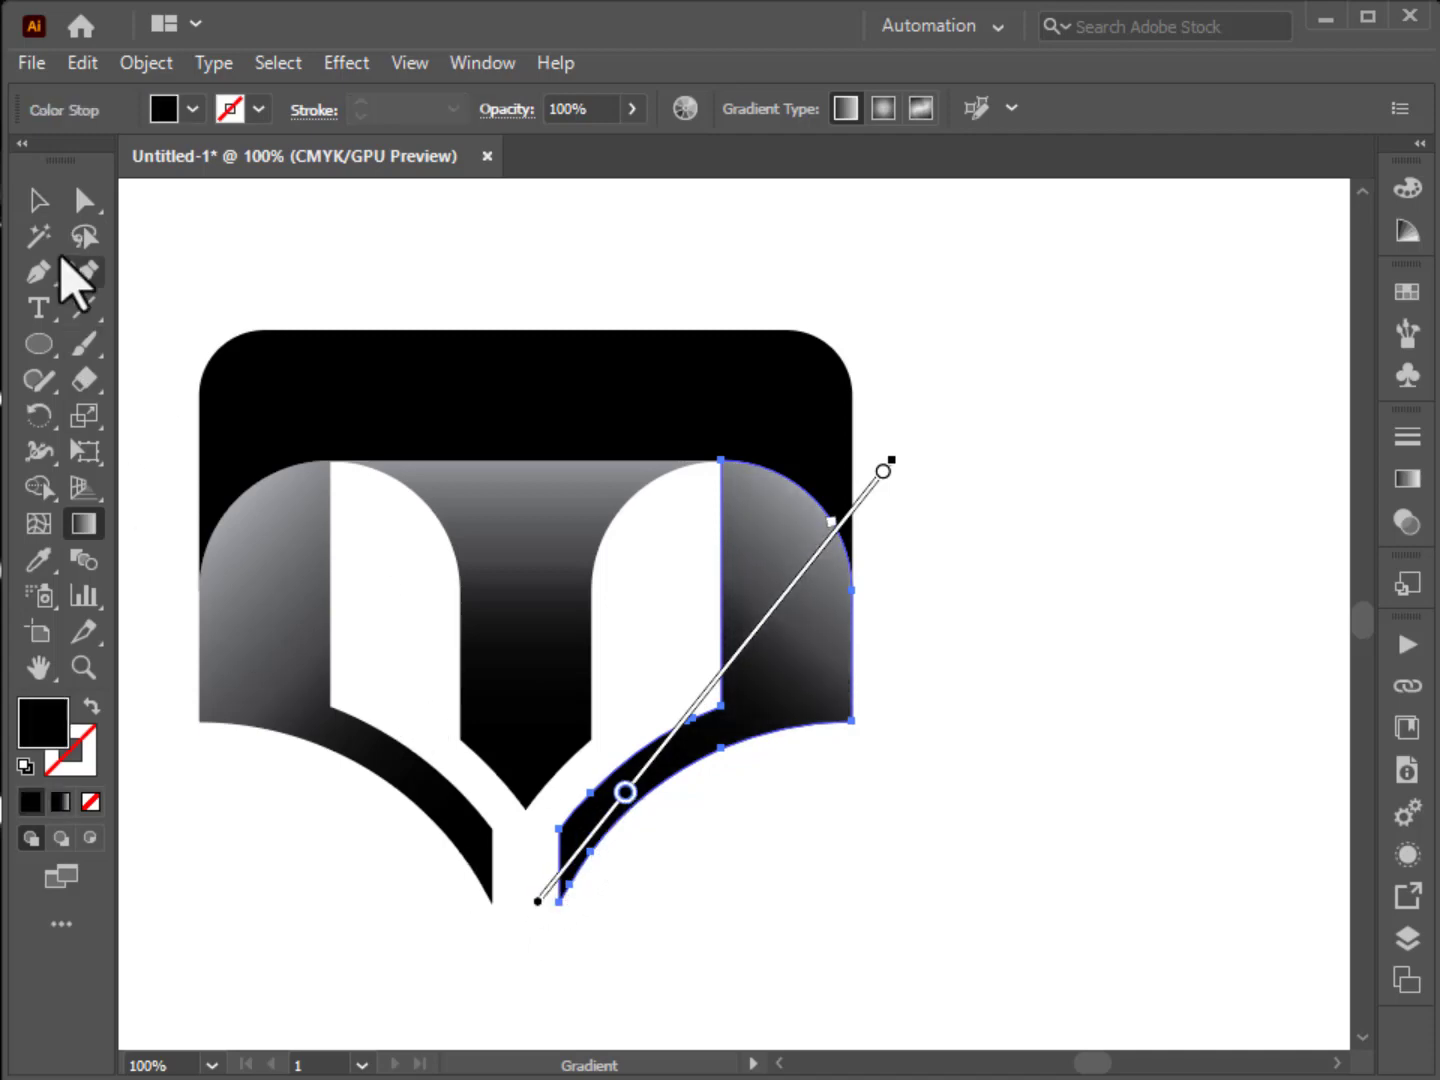